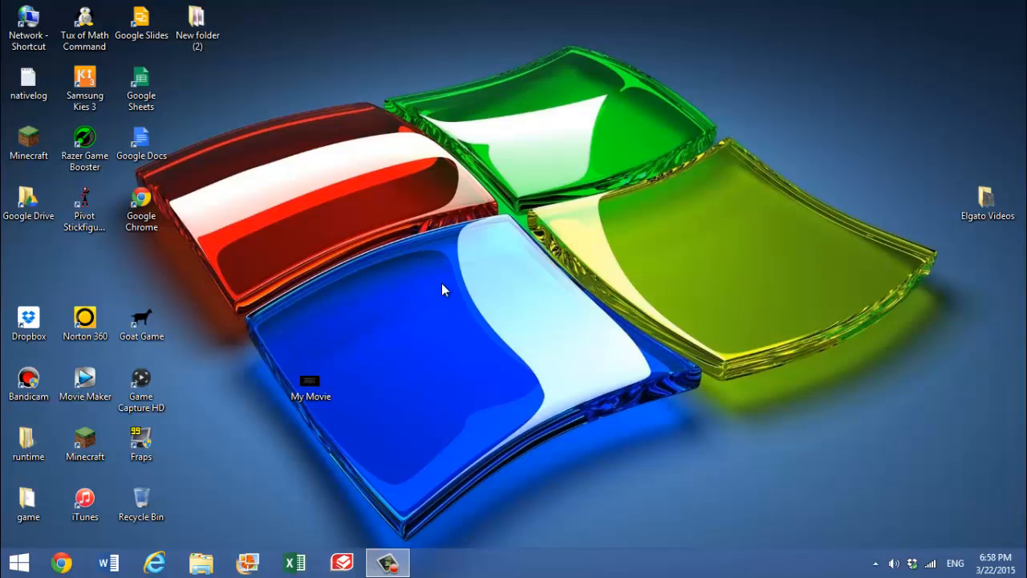
Open Chrome and search Google Images for "rainbow background".
{"action": "left_click", "coordinate": [54, 564]}
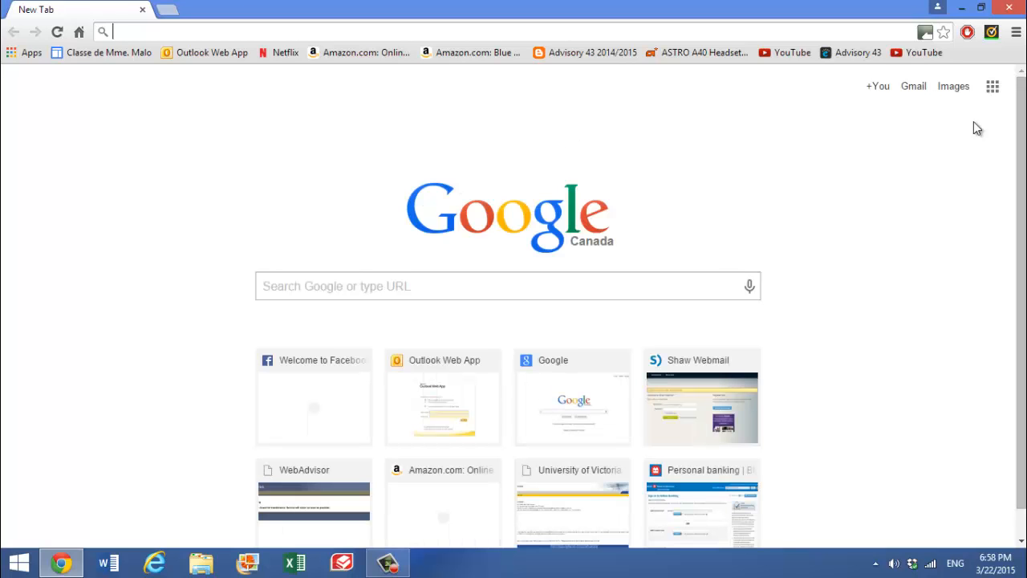
{"action": "left_click", "coordinate": [958, 85]}
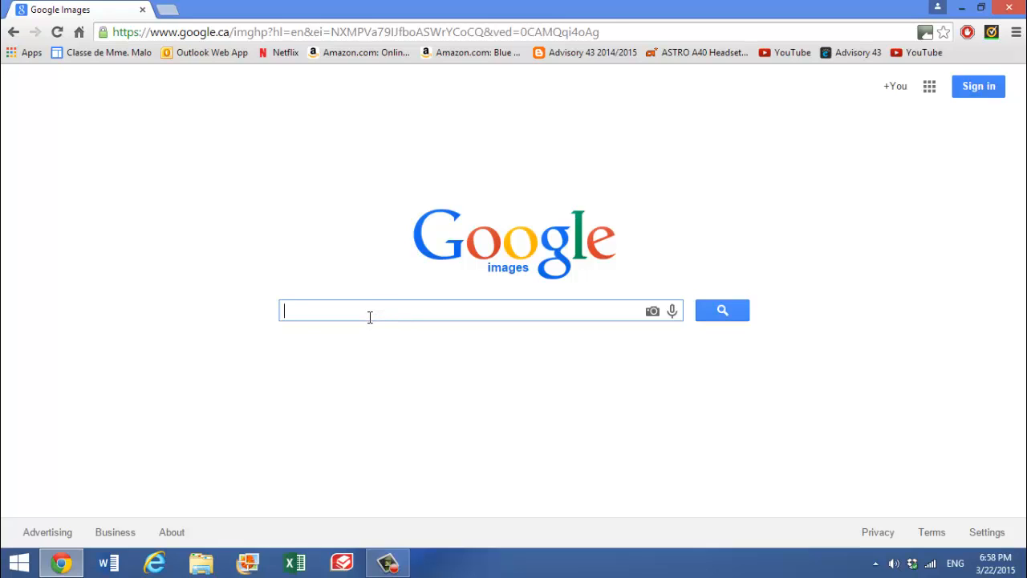
{"action": "type", "text": "rainbow "}
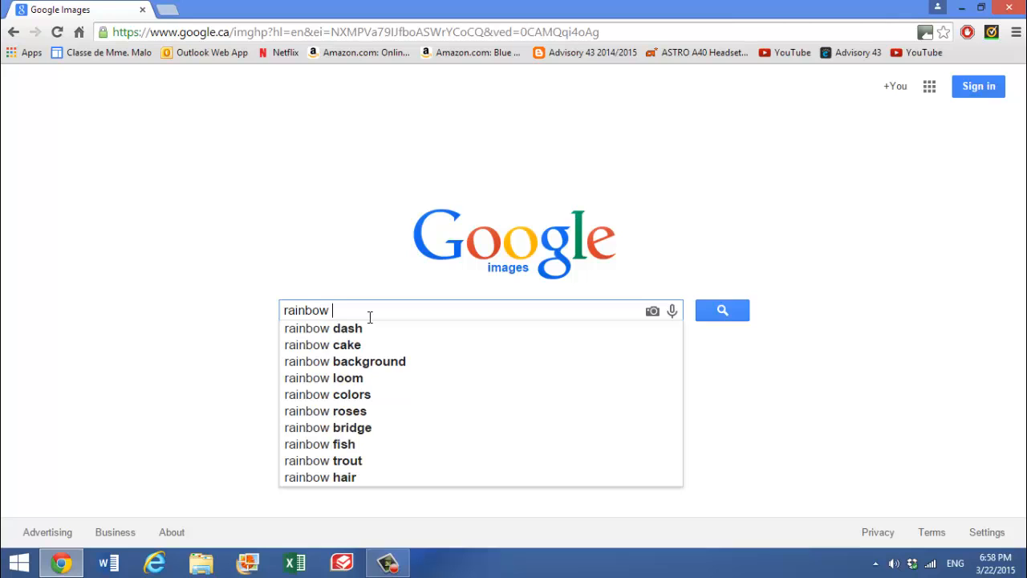
{"action": "type", "text": "background"}
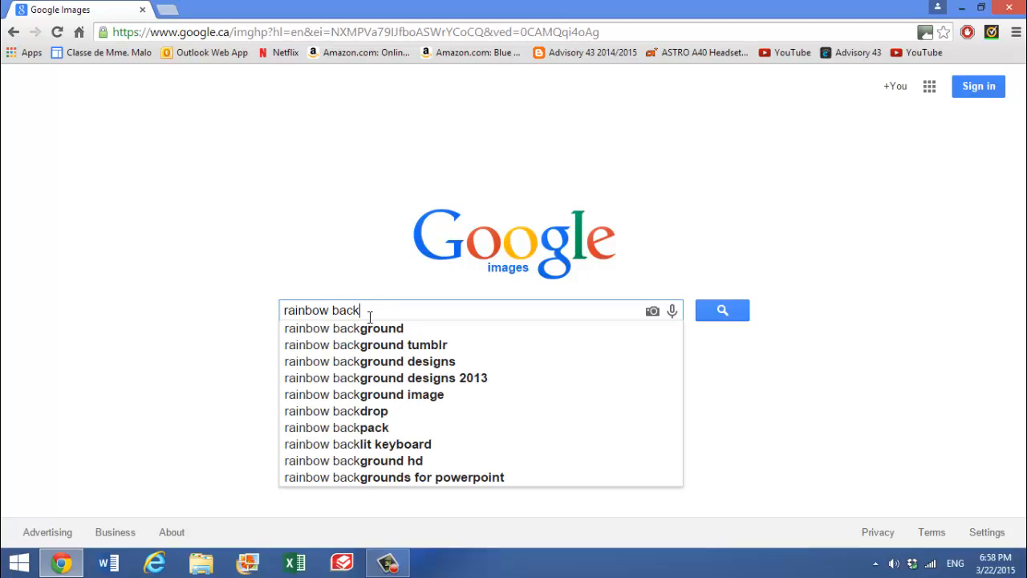
{"action": "key", "text": "Return"}
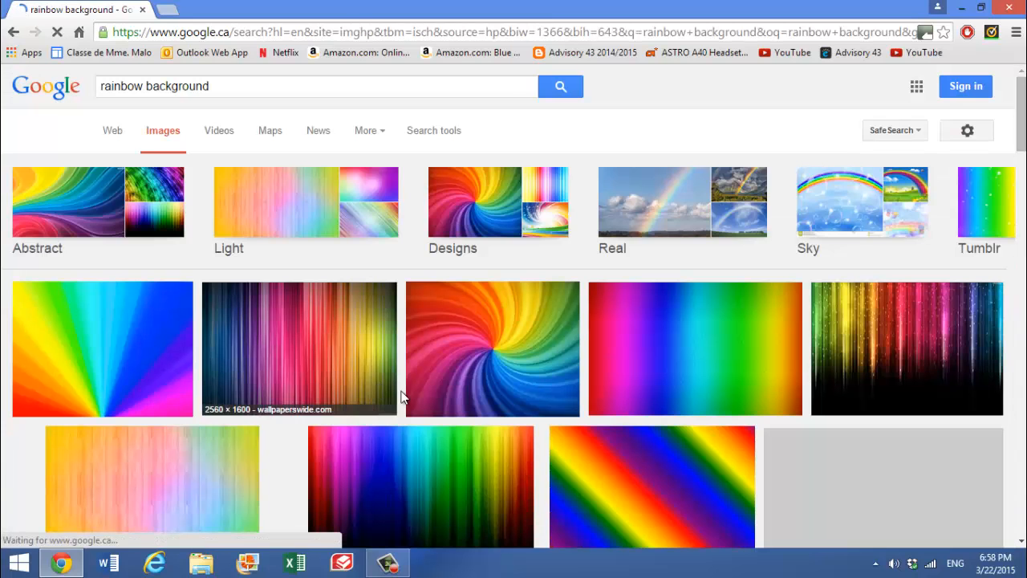
Pick the 300 × 240 rainbow stripes picture from the related images and save it to the Desktop as a JPEG image.
{"action": "left_click", "coordinate": [314, 362]}
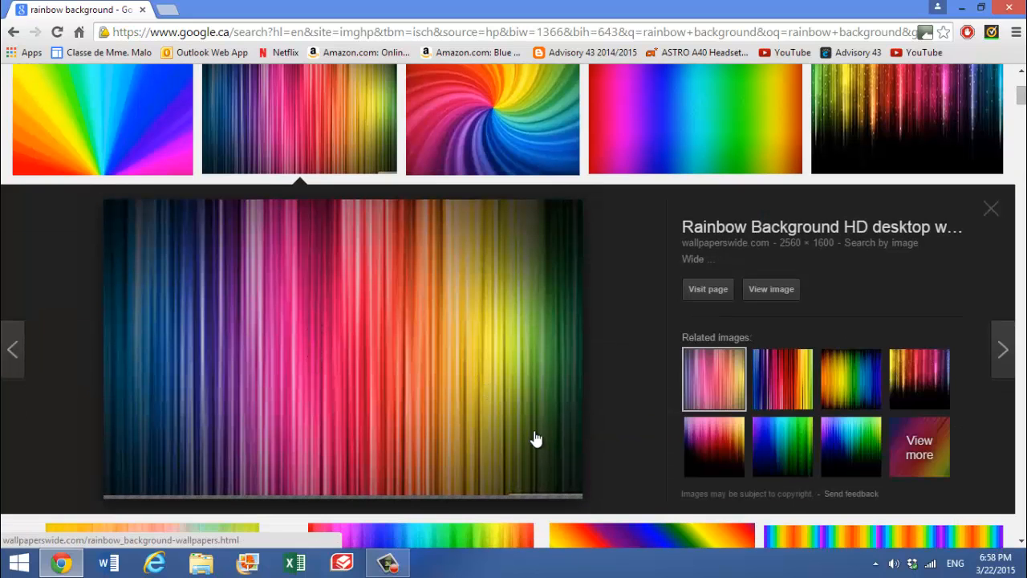
{"action": "left_click", "coordinate": [779, 387]}
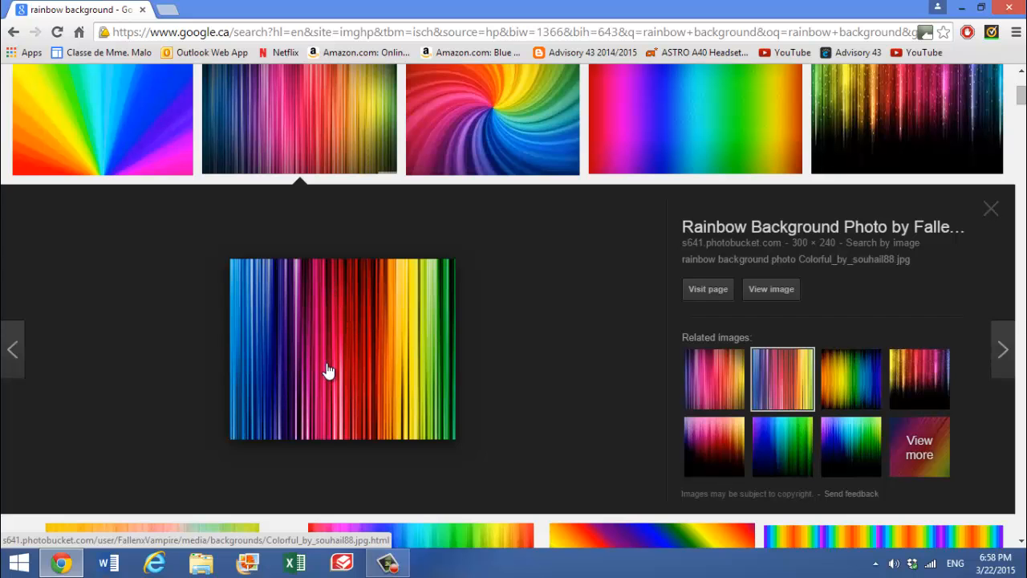
{"action": "right_click", "coordinate": [320, 284]}
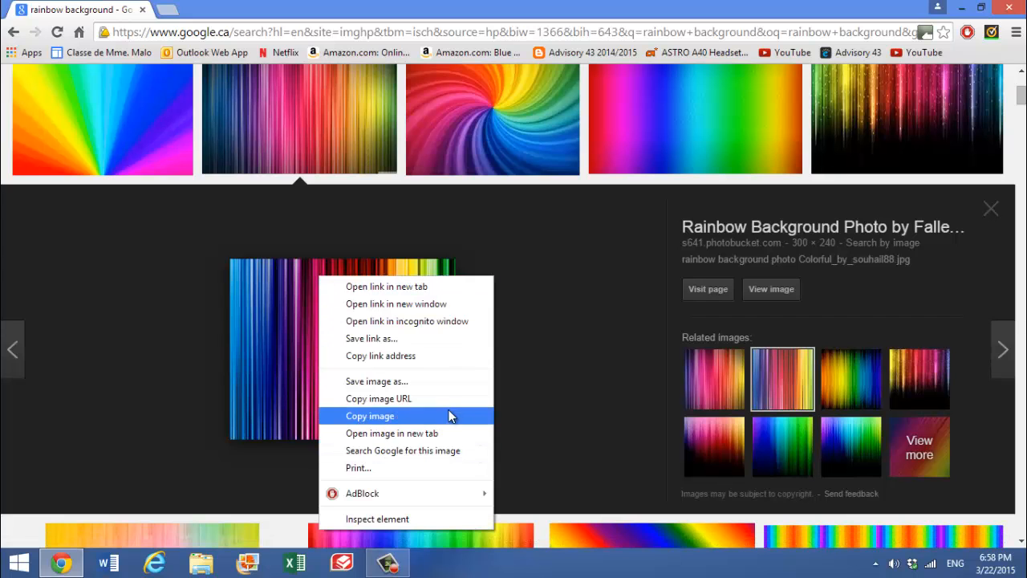
{"action": "left_click", "coordinate": [436, 382]}
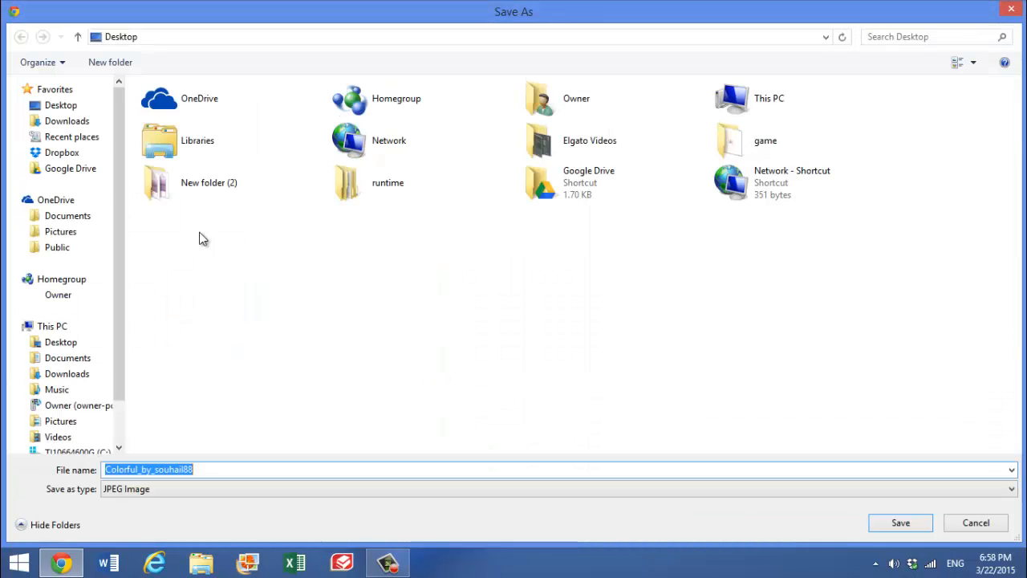
{"action": "left_click", "coordinate": [73, 105]}
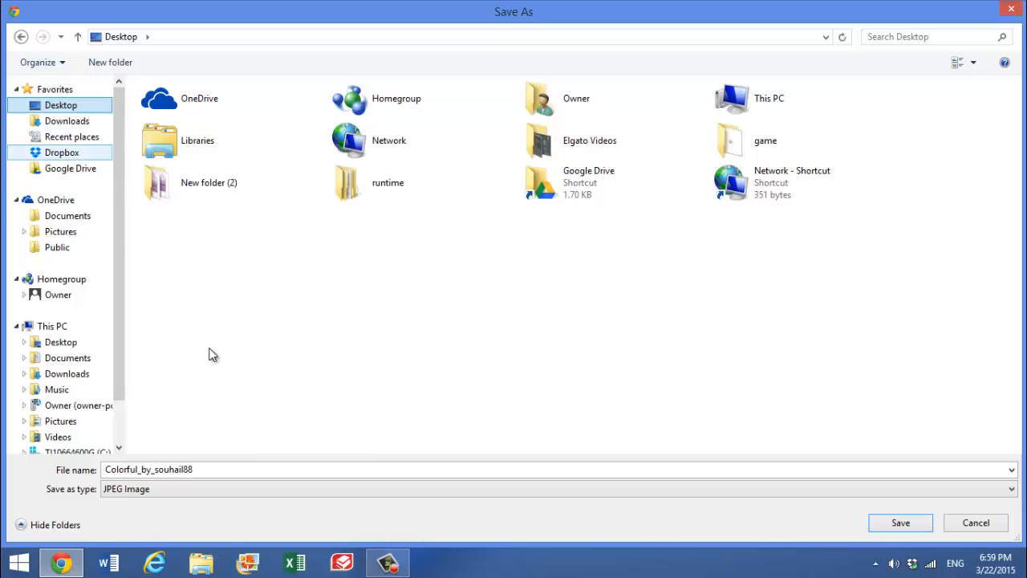
{"action": "left_click", "coordinate": [896, 524]}
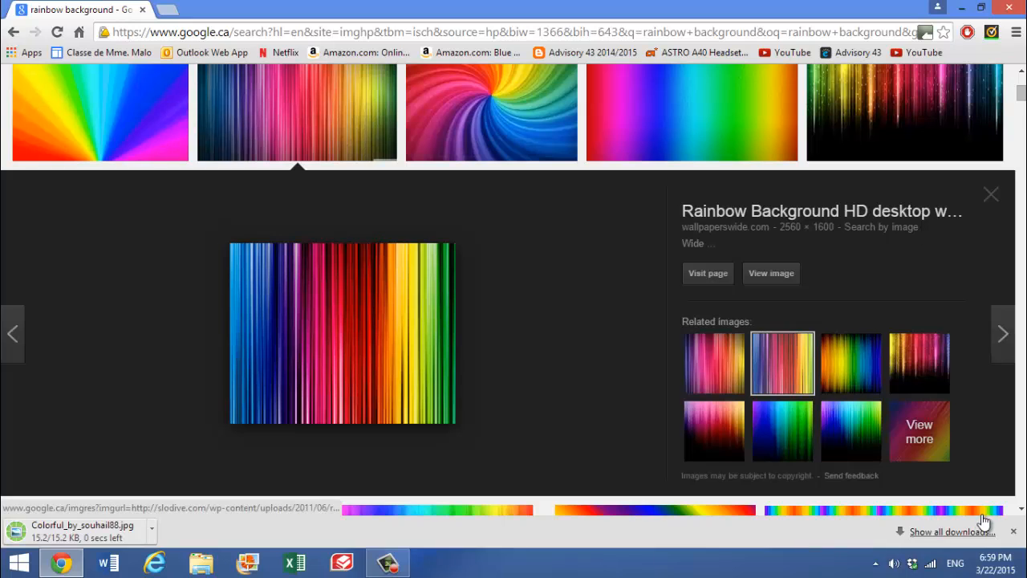
{"action": "left_click", "coordinate": [1013, 531]}
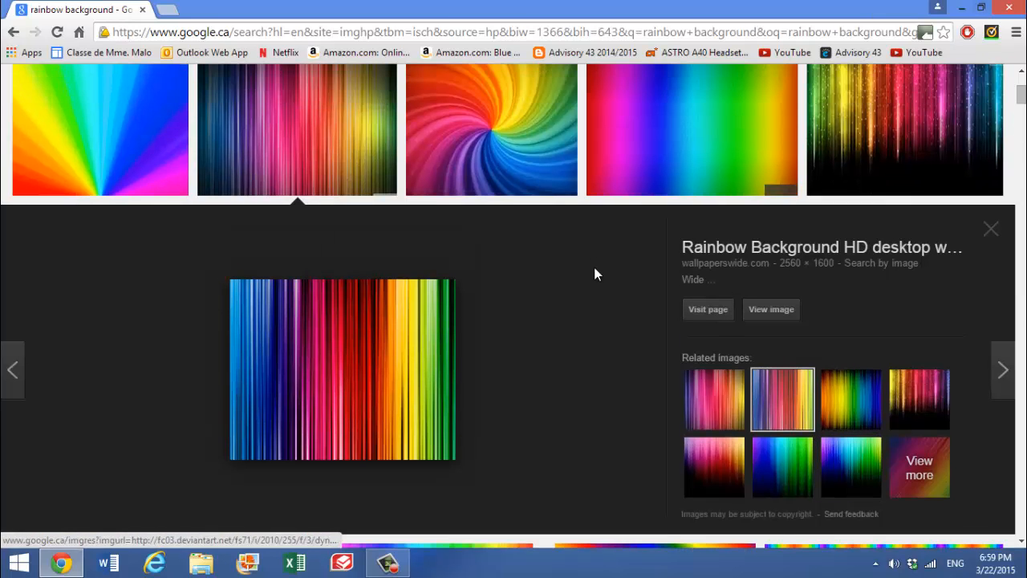
Minimize the browser, find and launch PowerPoint 2013, and create a blank presentation in a maximized window.
{"action": "left_click", "coordinate": [967, 6]}
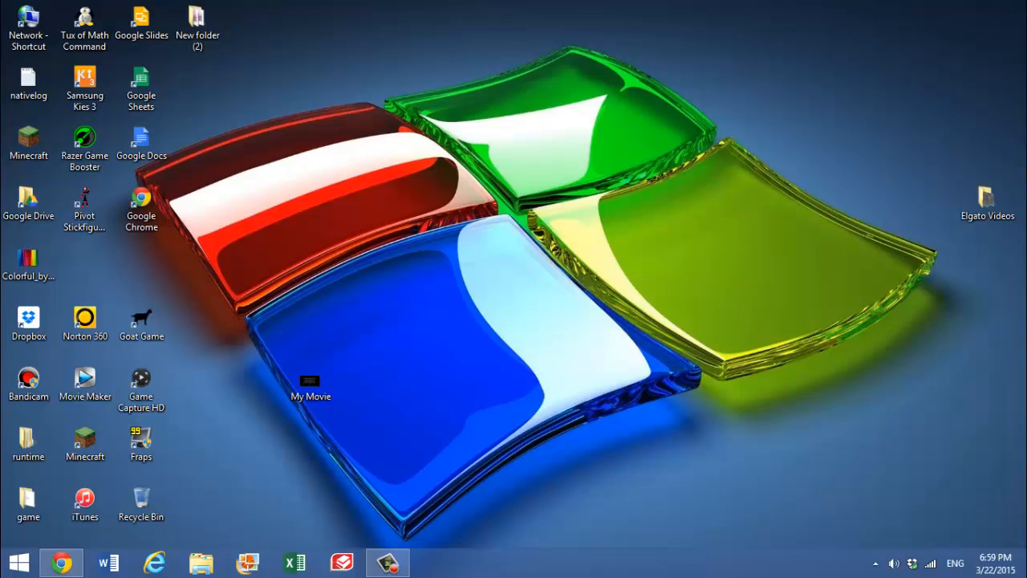
{"action": "mouse_move", "coordinate": [1023, 8]}
{"action": "left_click", "coordinate": [1000, 137]}
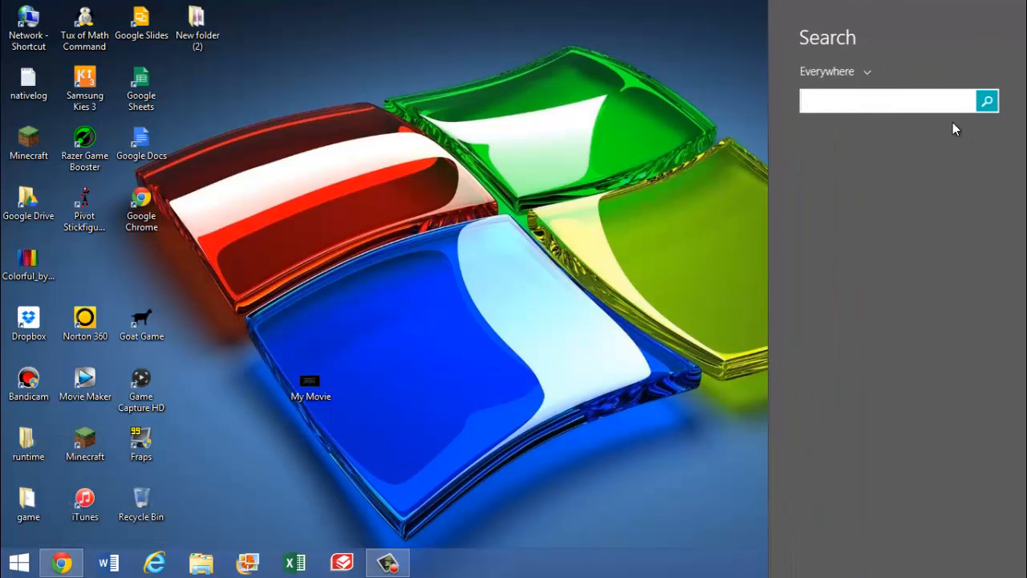
{"action": "type", "text": "powerPoint 2013"}
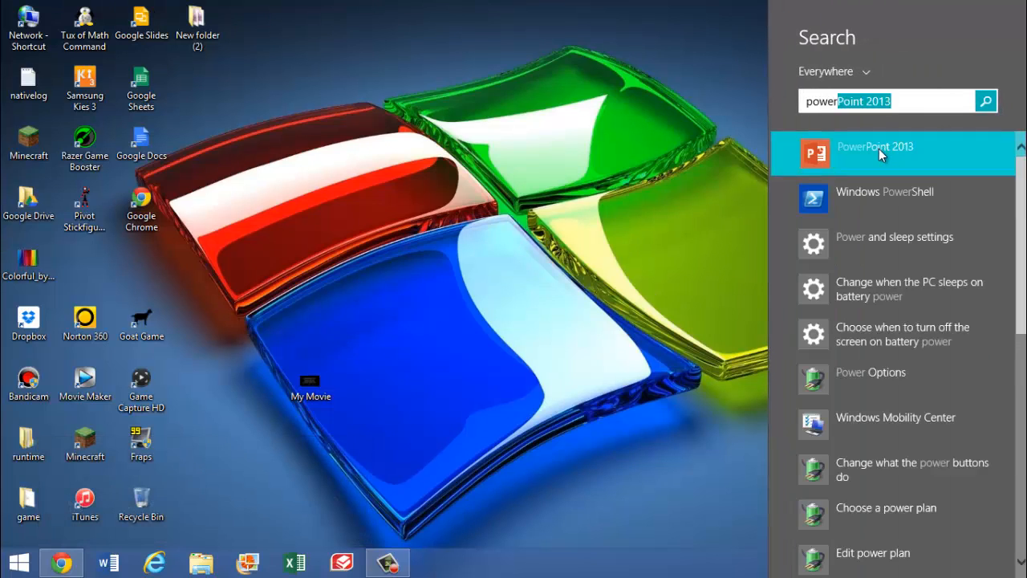
{"action": "left_click", "coordinate": [881, 151]}
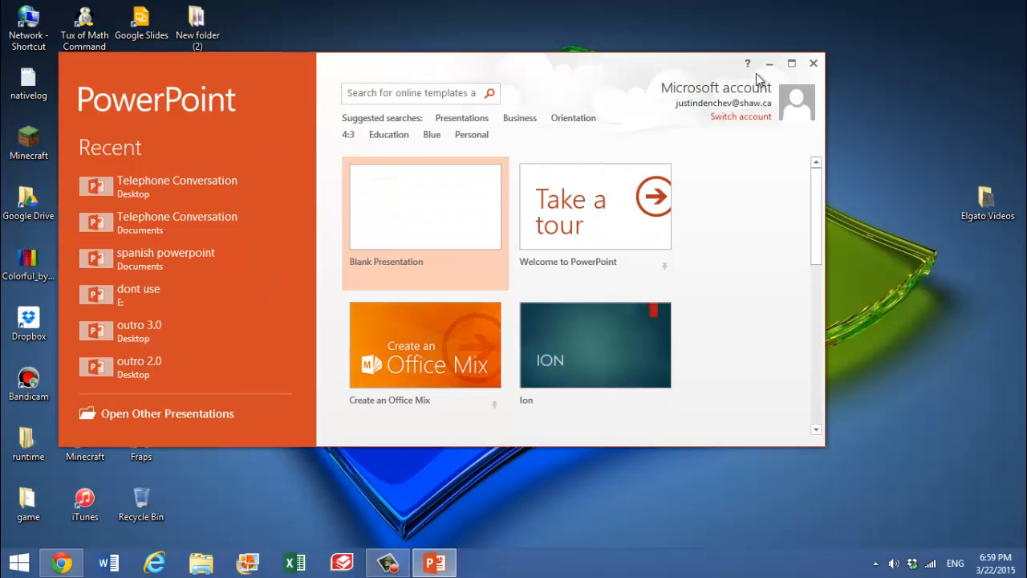
{"action": "left_click", "coordinate": [790, 64]}
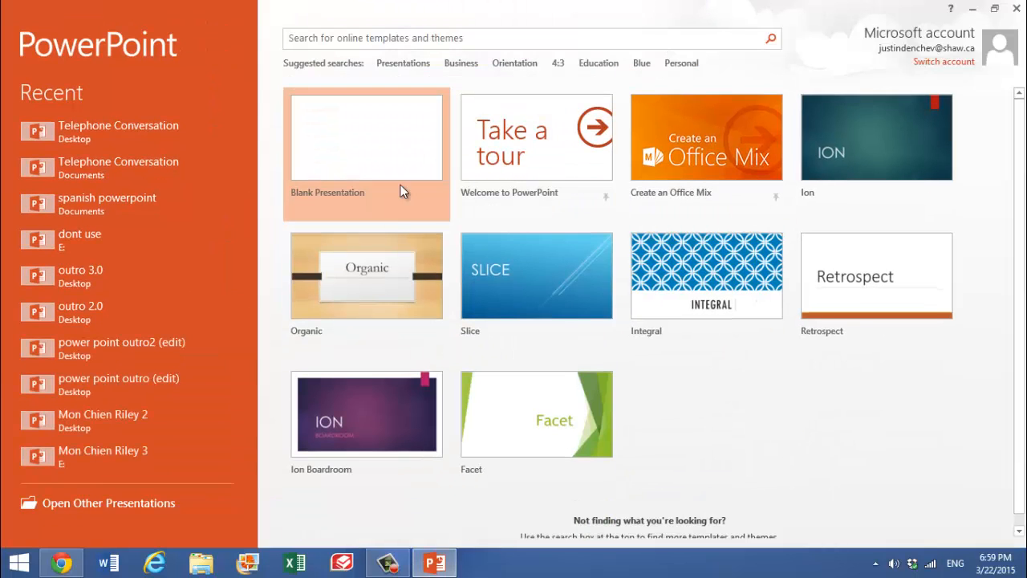
{"action": "left_click", "coordinate": [336, 177]}
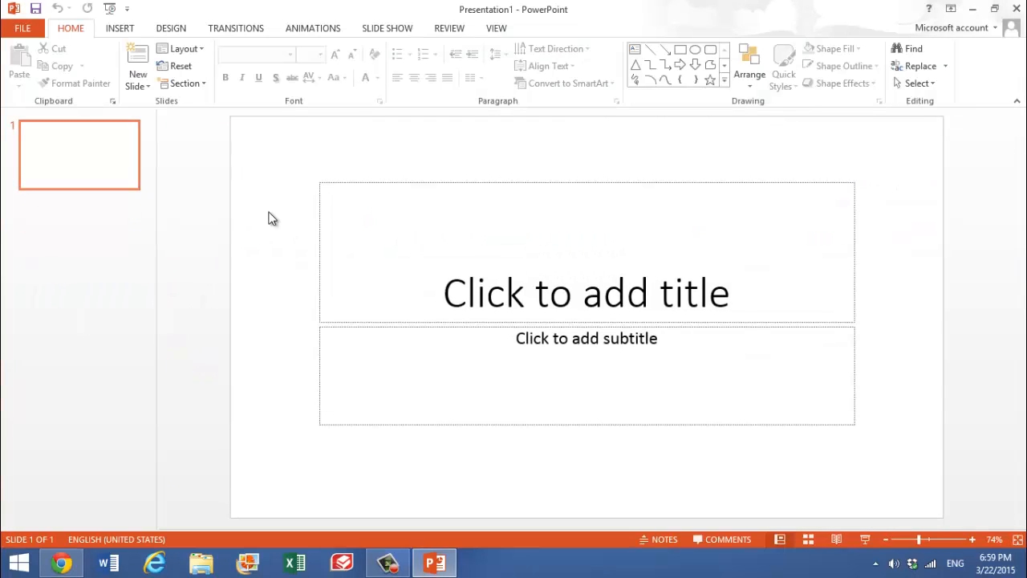
Cut the title and subtitle placeholders from the first slide to leave it empty.
{"action": "left_click", "coordinate": [551, 217]}
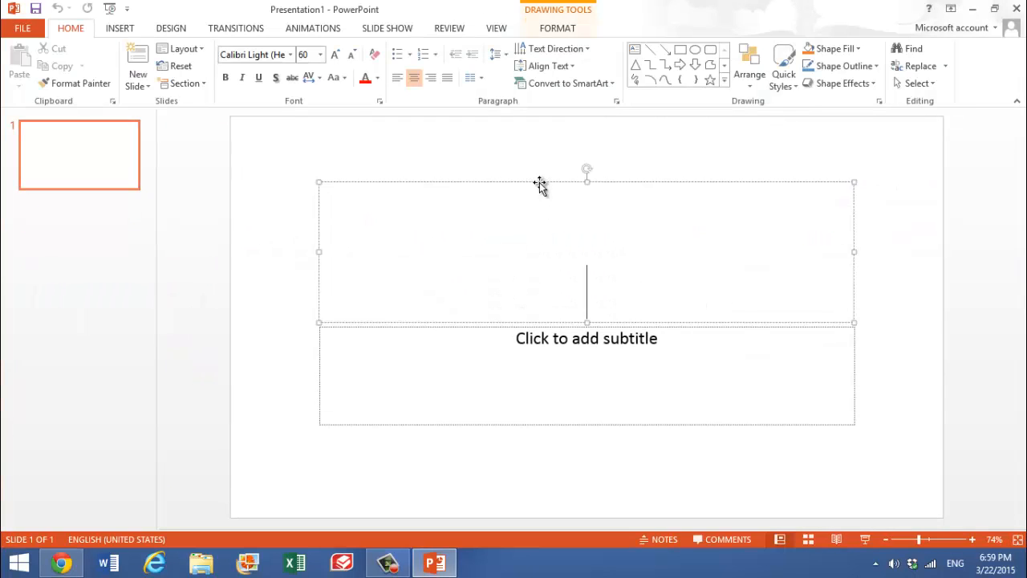
{"action": "left_click_drag", "start_coordinate": [541, 184], "coordinate": [507, 155]}
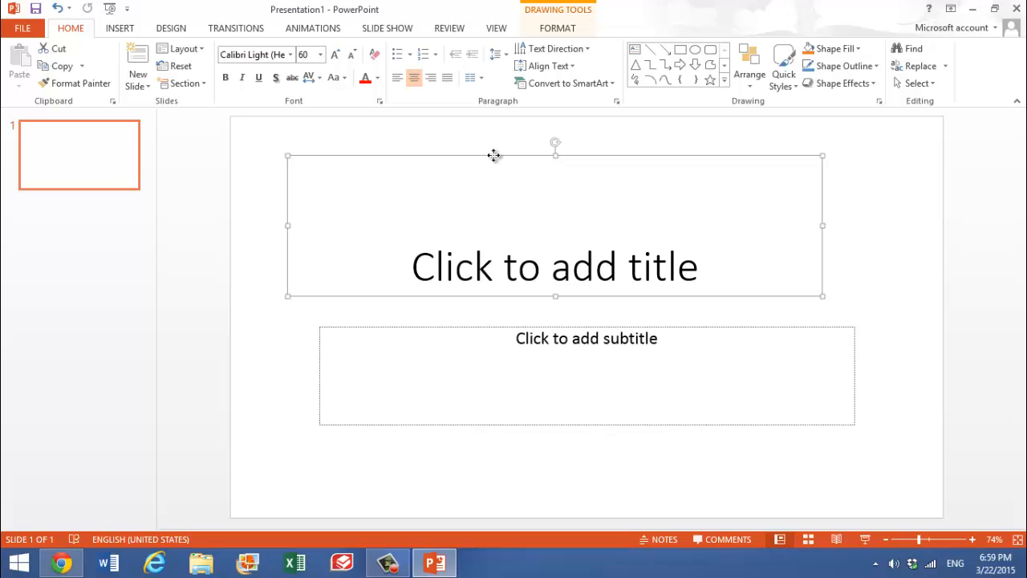
{"action": "right_click", "coordinate": [494, 154]}
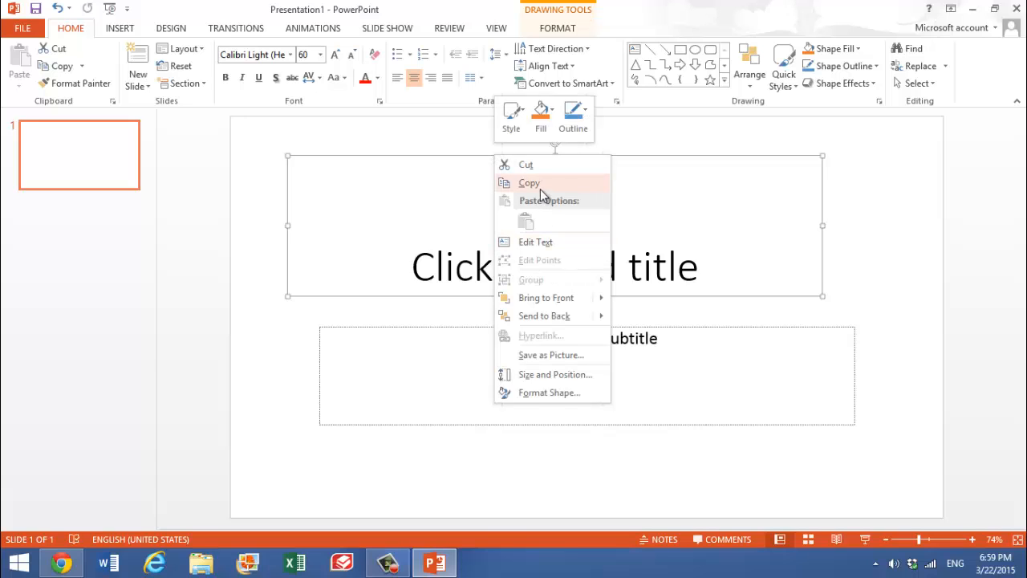
{"action": "left_click", "coordinate": [527, 166]}
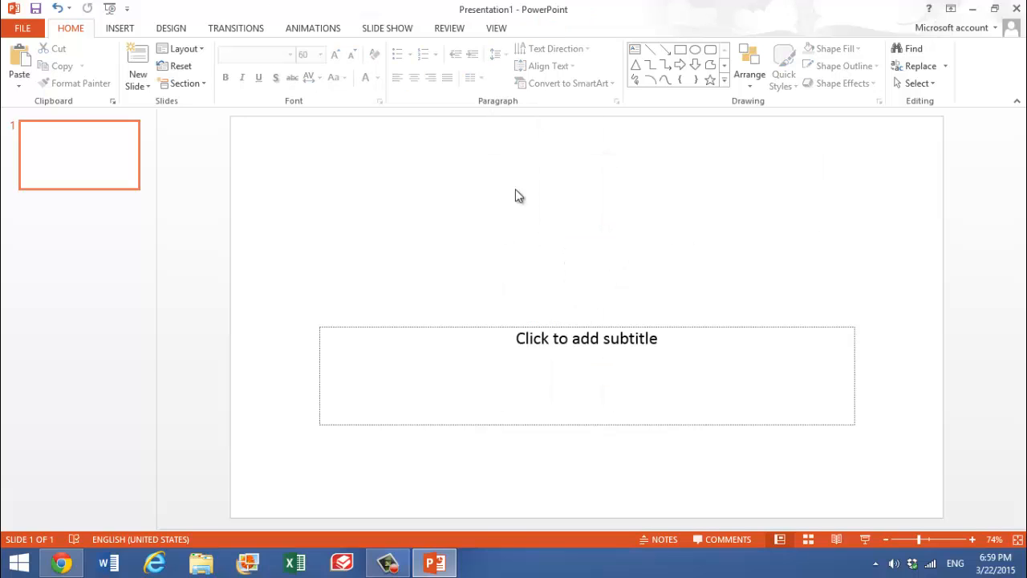
{"action": "left_click", "coordinate": [464, 333]}
{"action": "left_click_drag", "start_coordinate": [460, 332], "coordinate": [459, 223]}
{"action": "right_click", "coordinate": [458, 222]}
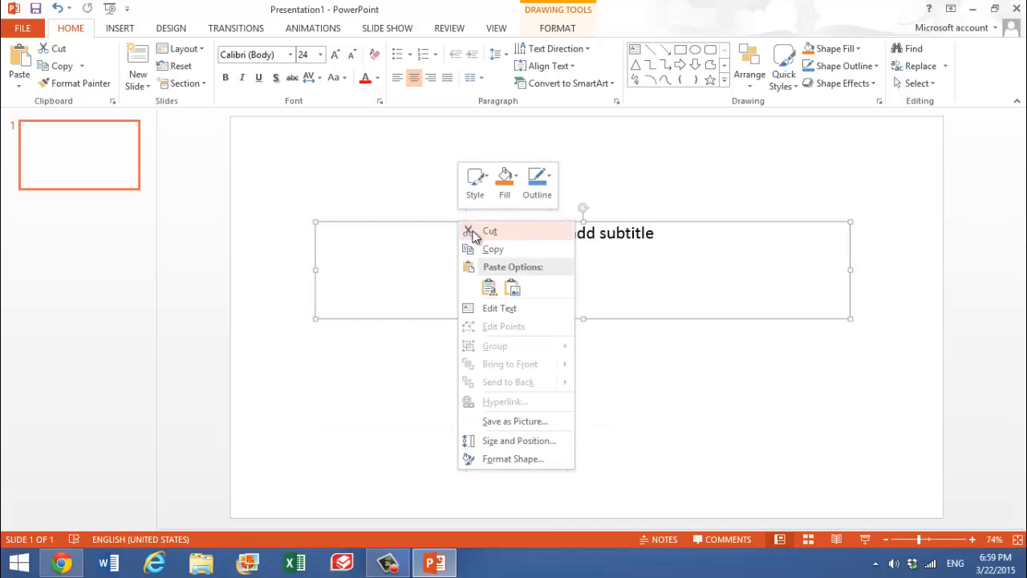
{"action": "left_click", "coordinate": [486, 231]}
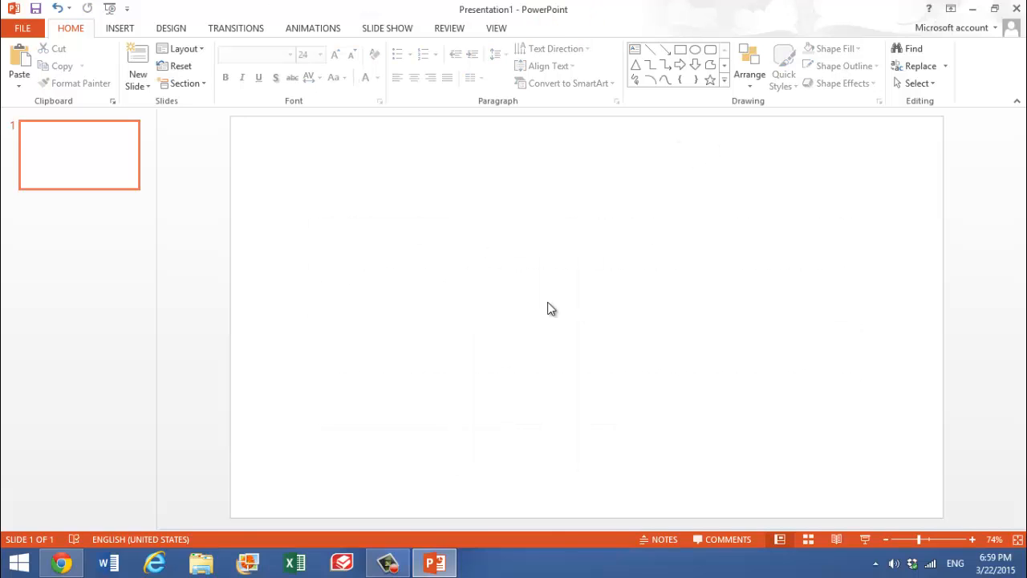
Insert the saved rainbow image from the desktop onto the slide, shrinking the PowerPoint window for access and maximizing it again.
{"action": "left_click", "coordinate": [994, 8]}
{"action": "left_click_drag", "start_coordinate": [448, 70], "coordinate": [641, 57]}
{"action": "left_click_drag", "start_coordinate": [29, 259], "coordinate": [597, 260]}
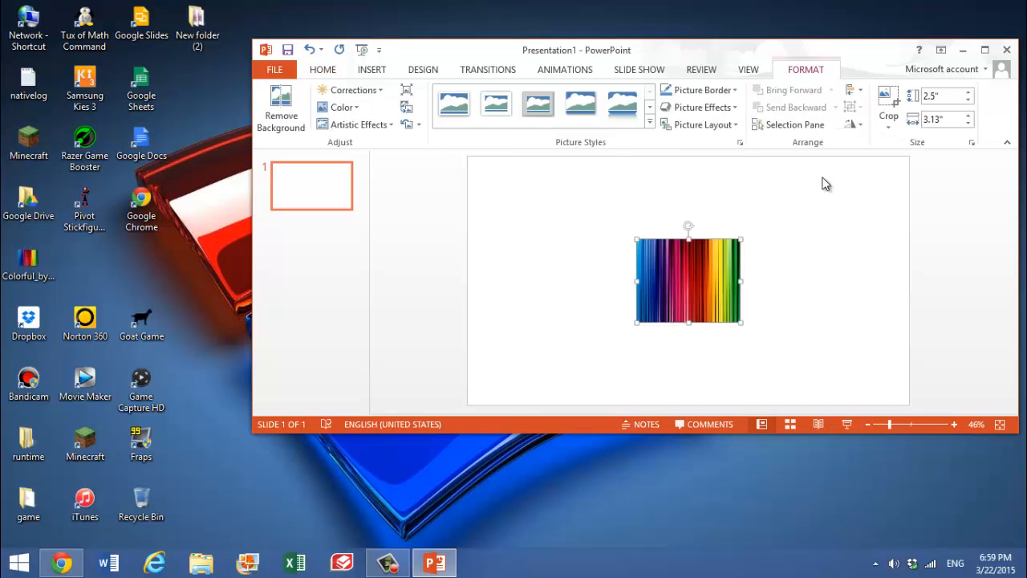
{"action": "left_click", "coordinate": [985, 50]}
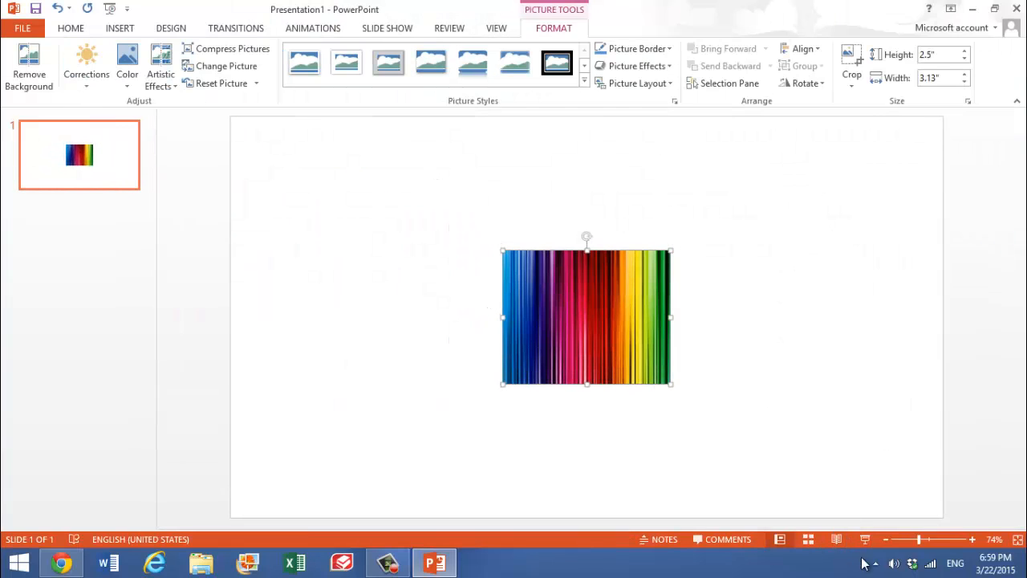
Enlarge the rainbow picture proportionally to about 7.83" wide by 6.27" high and move it back within the slide.
{"action": "left_click", "coordinate": [885, 540]}
{"action": "left_click", "coordinate": [885, 540]}
{"action": "left_click", "coordinate": [885, 540]}
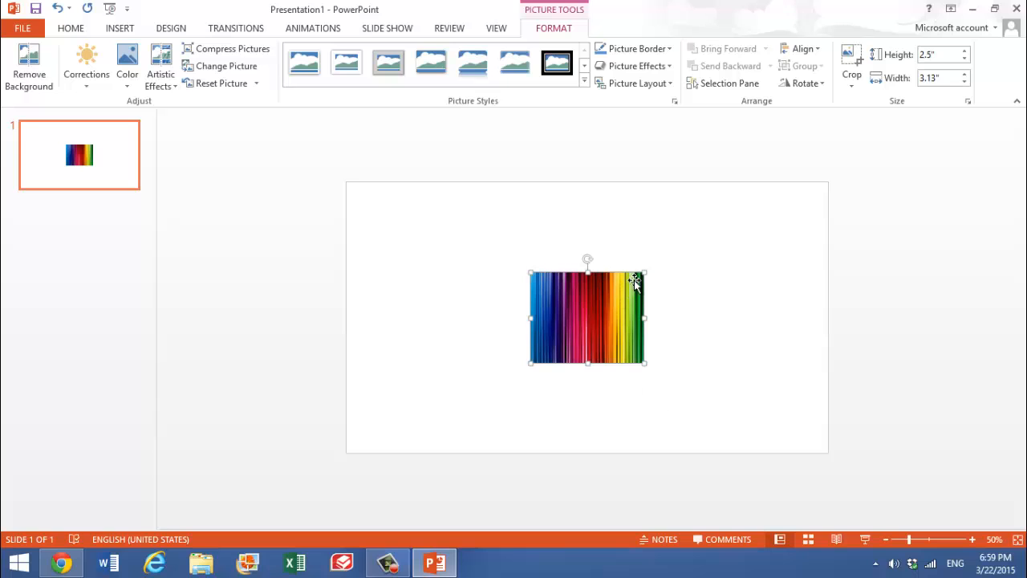
{"action": "left_click_drag", "start_coordinate": [646, 270], "coordinate": [813, 137]}
{"action": "left_click_drag", "start_coordinate": [714, 238], "coordinate": [615, 296]}
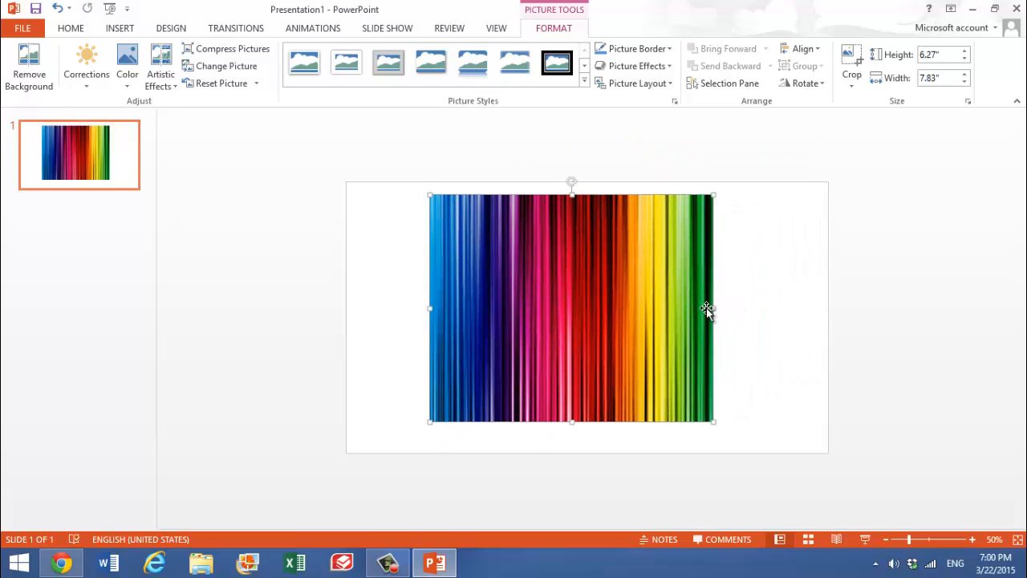
Stretch the rainbow picture to all four slide edges, making it 13.33" wide and 7.5" high.
{"action": "left_click_drag", "start_coordinate": [713, 307], "coordinate": [830, 303]}
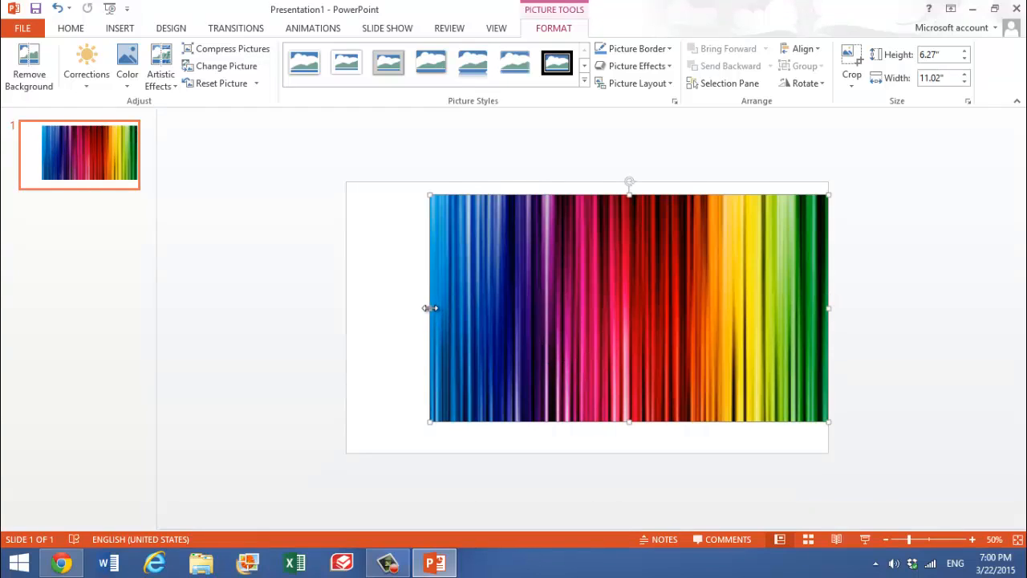
{"action": "left_click_drag", "start_coordinate": [430, 307], "coordinate": [406, 305]}
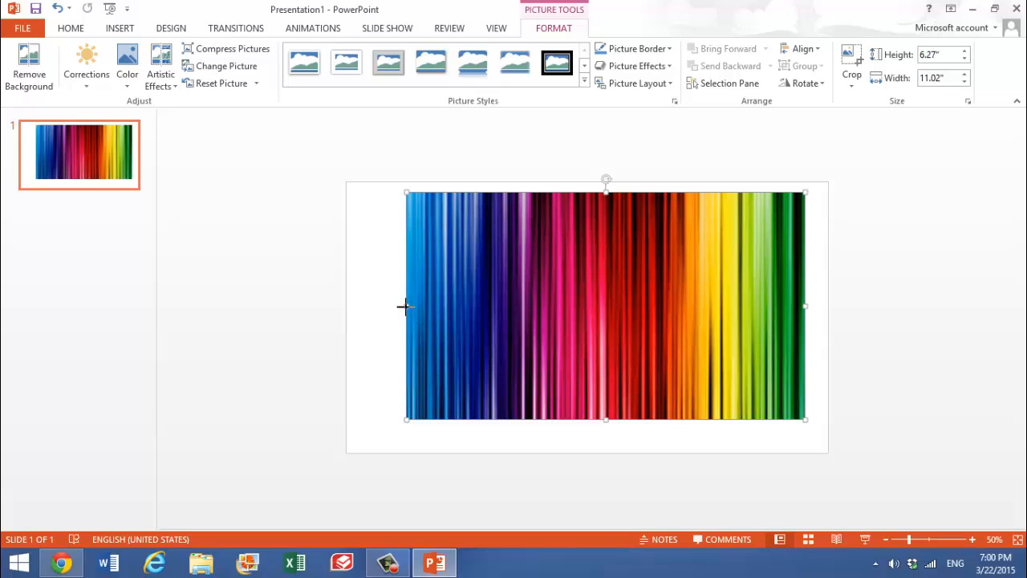
{"action": "left_click_drag", "start_coordinate": [404, 306], "coordinate": [347, 306]}
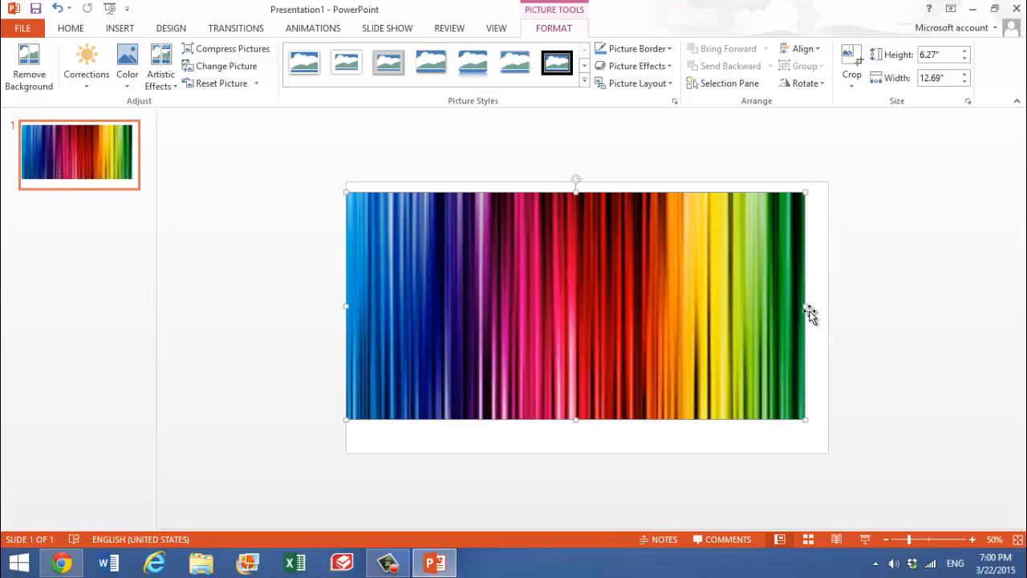
{"action": "left_click_drag", "start_coordinate": [802, 308], "coordinate": [828, 305]}
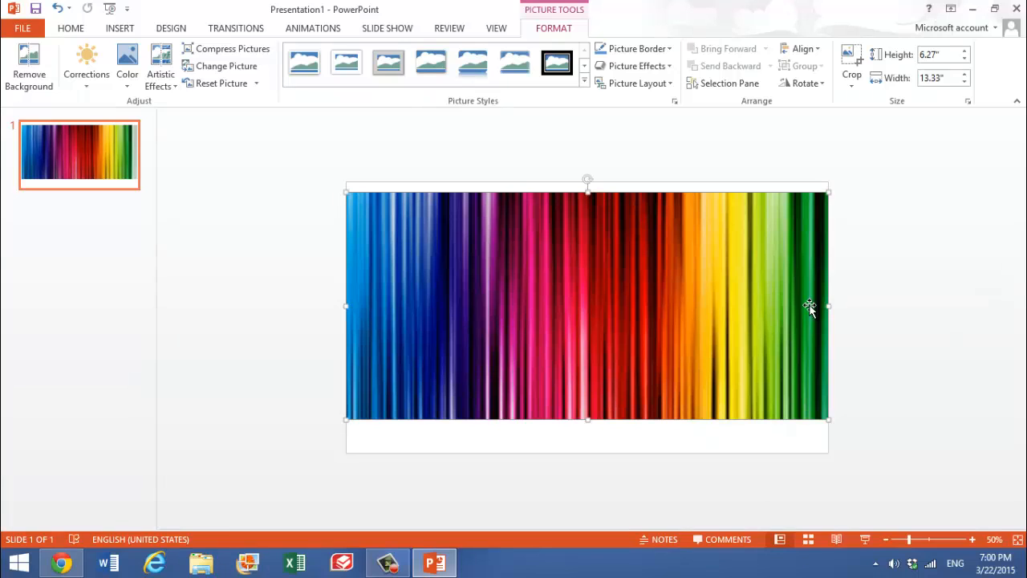
{"action": "left_click_drag", "start_coordinate": [588, 192], "coordinate": [589, 182]}
{"action": "left_click_drag", "start_coordinate": [586, 419], "coordinate": [592, 449]}
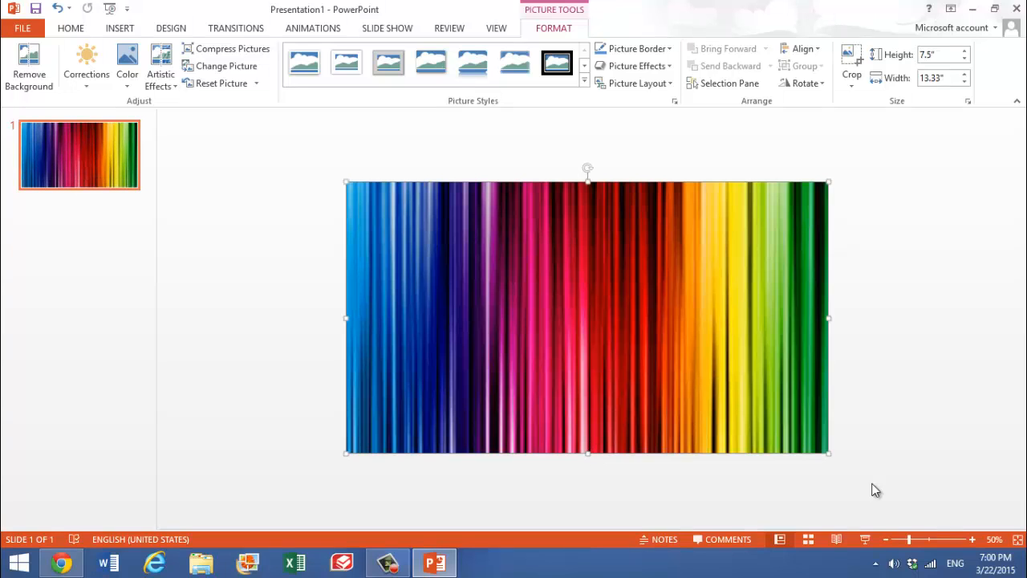
{"action": "left_click", "coordinate": [972, 539]}
{"action": "left_click", "coordinate": [971, 539]}
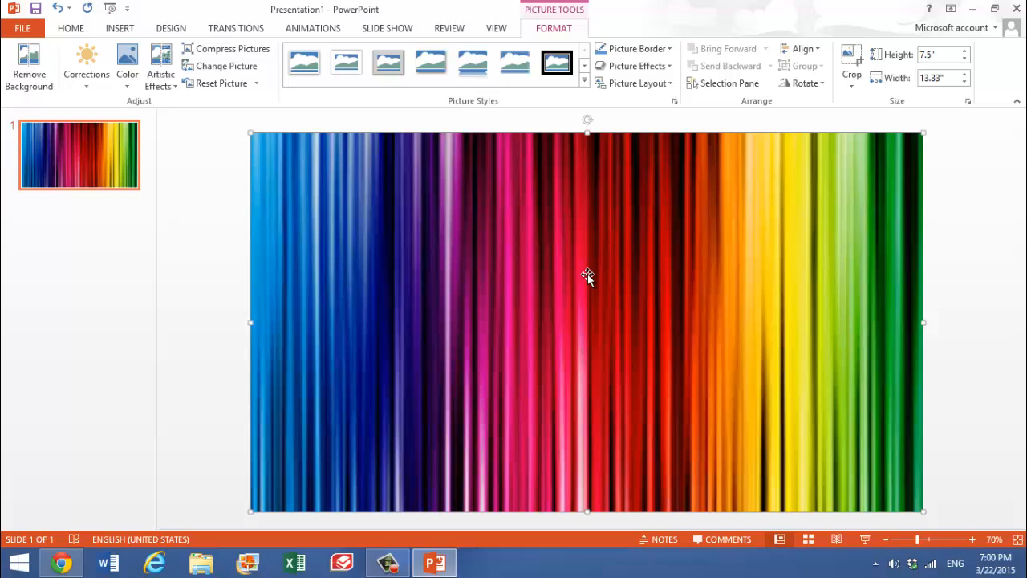
Switch to Chrome, search Google for textcraft in a new tab and open the textcraft.net site.
{"action": "left_click", "coordinate": [61, 563]}
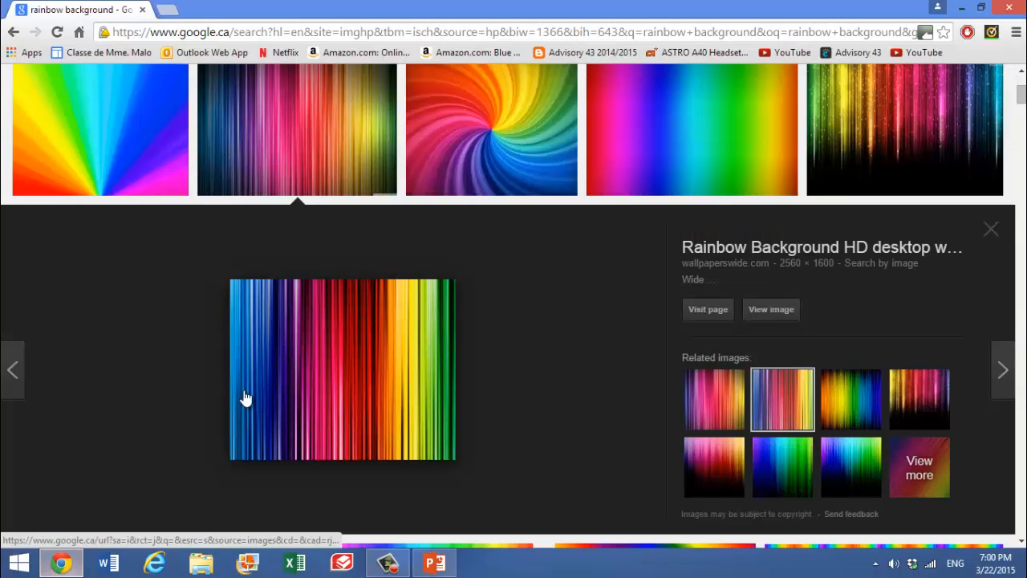
{"action": "left_click", "coordinate": [170, 11]}
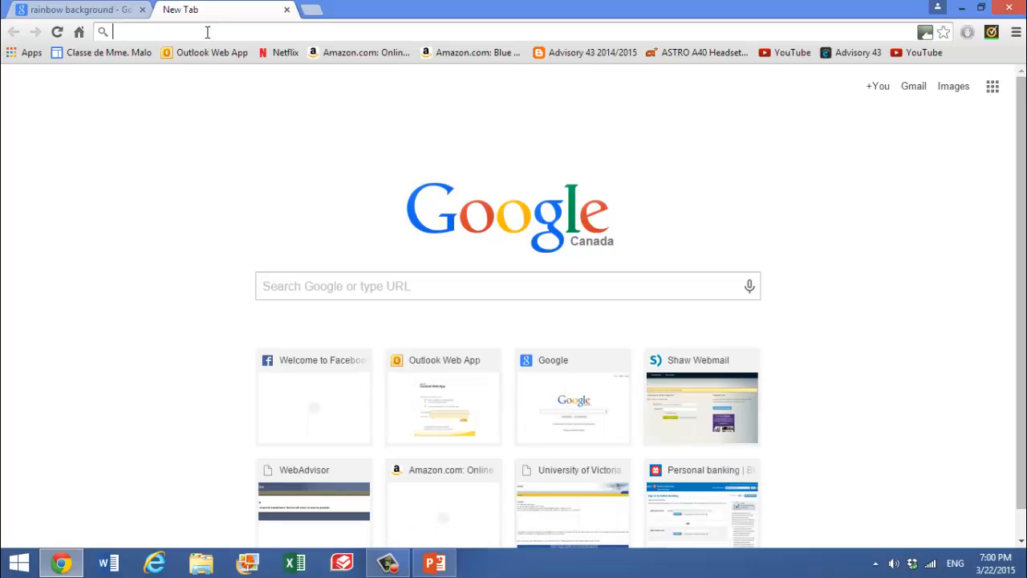
{"action": "type", "text": "g"}
{"action": "key", "text": "Return"}
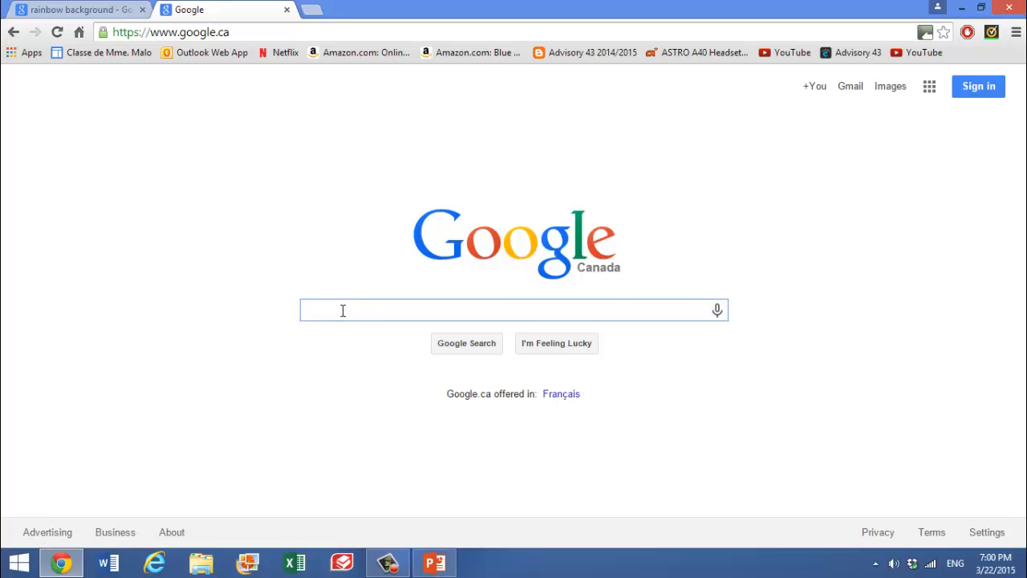
{"action": "type", "text": "te"}
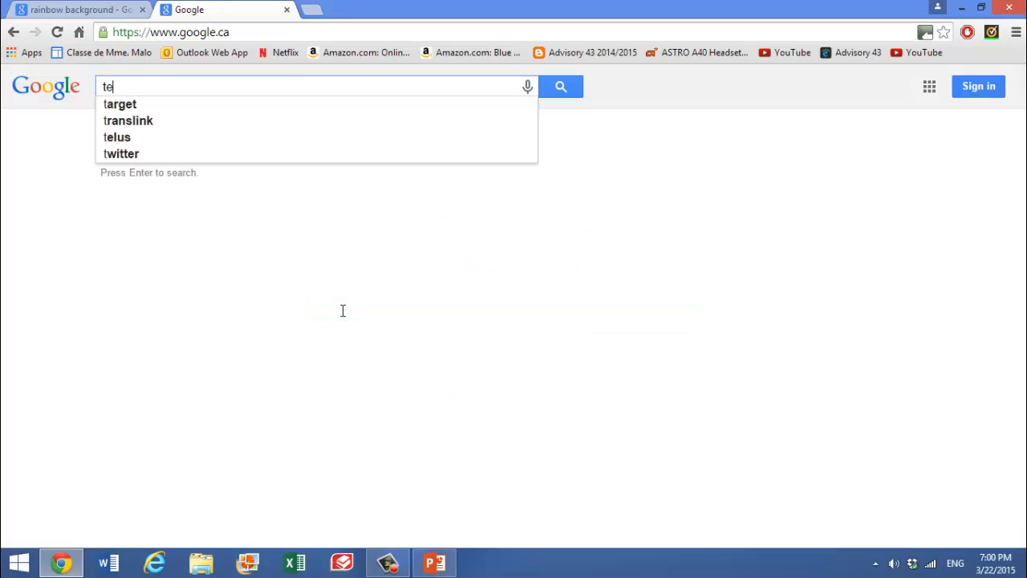
{"action": "type", "text": "xtcraft"}
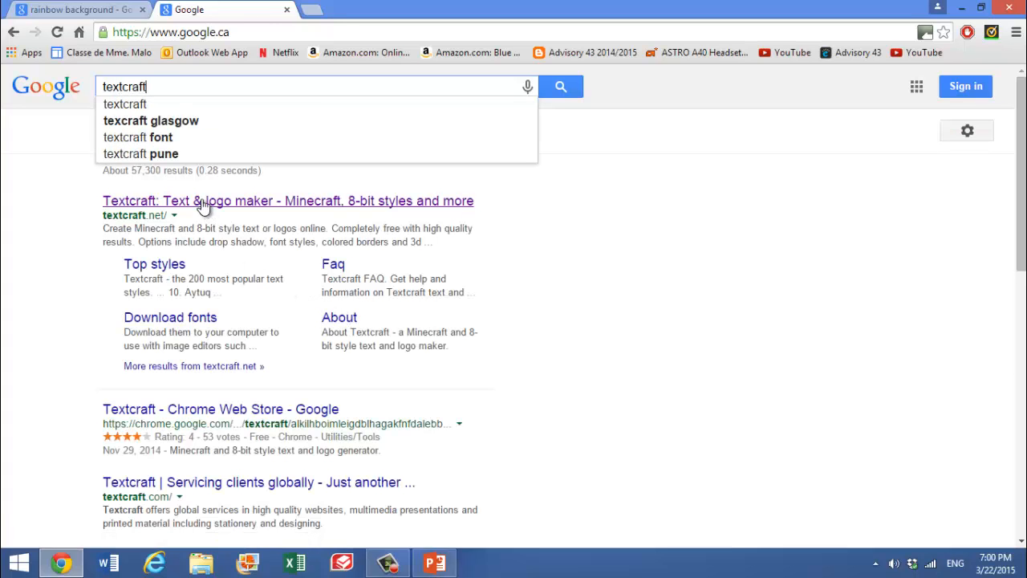
{"action": "left_click", "coordinate": [265, 201]}
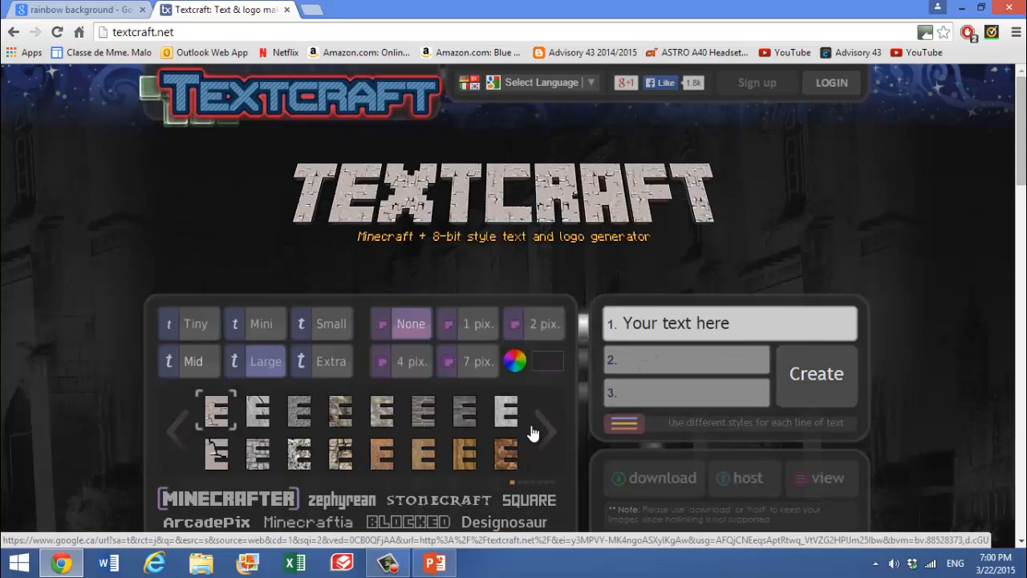
Choose the Zephyrean font with the purple marbled texture from the third set of text styles.
{"action": "left_click_drag", "start_coordinate": [1022, 151], "coordinate": [1022, 155]}
{"action": "scroll", "coordinate": [387, 389], "scroll_direction": "down", "scroll_amount": 2}
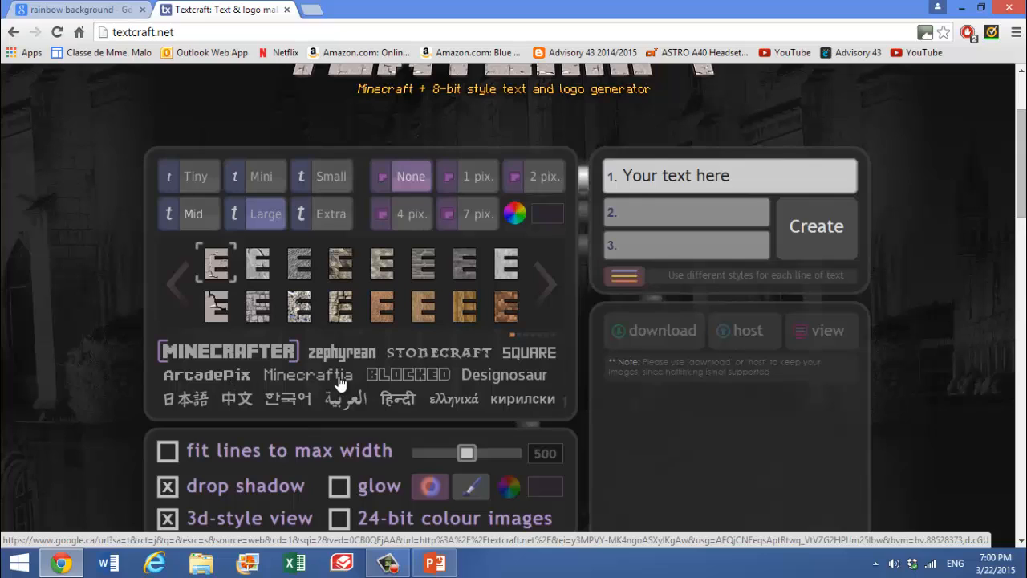
{"action": "left_click", "coordinate": [376, 361]}
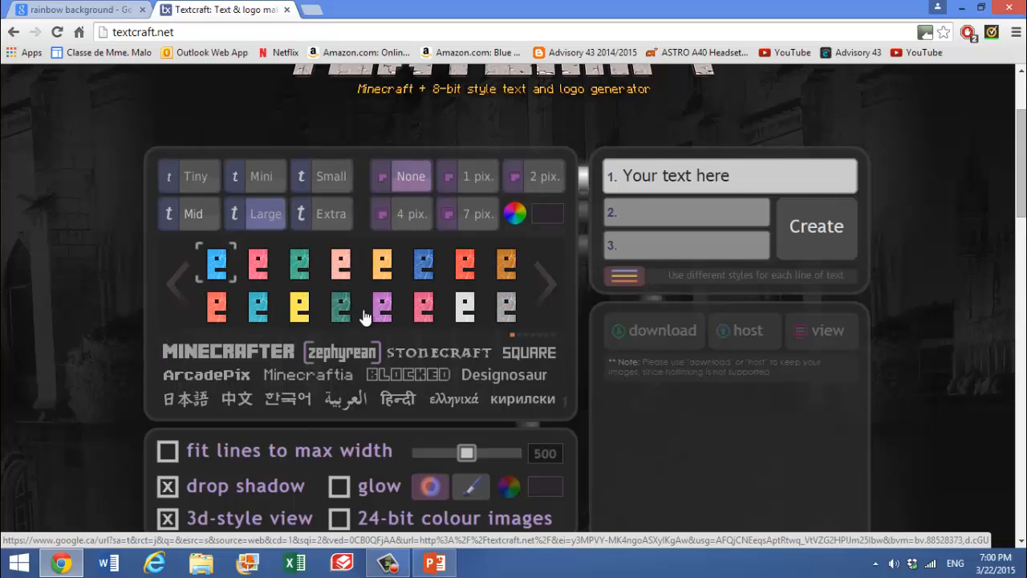
{"action": "left_click", "coordinate": [542, 280]}
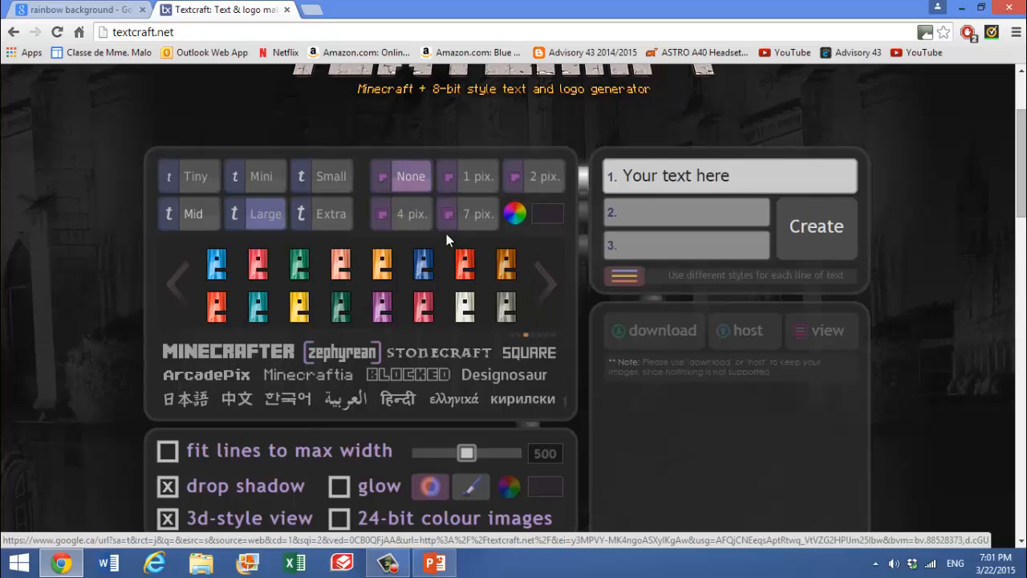
{"action": "left_click", "coordinate": [545, 281]}
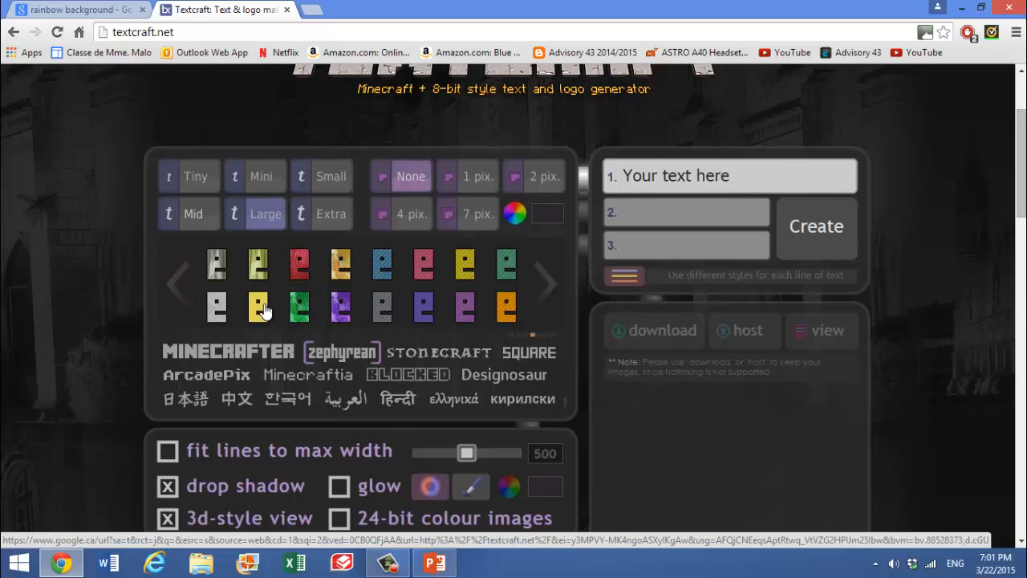
{"action": "left_click", "coordinate": [341, 305]}
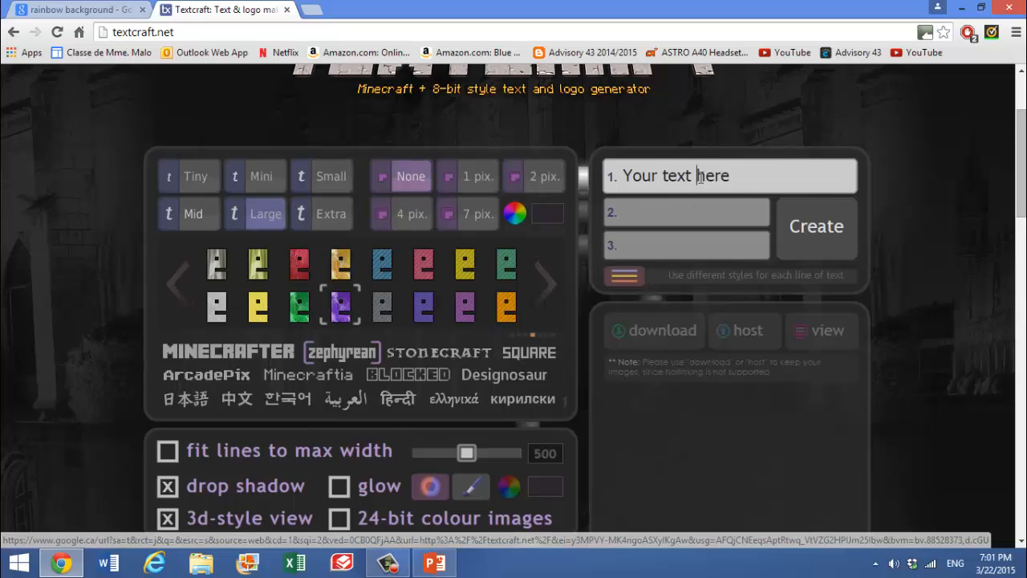
Replace the first line's placeholder text with "Youtube Thumbnail WOOOOOOO" and generate the logo.
{"action": "left_click_drag", "start_coordinate": [716, 175], "coordinate": [471, 212]}
{"action": "key", "text": "BackSpace"}
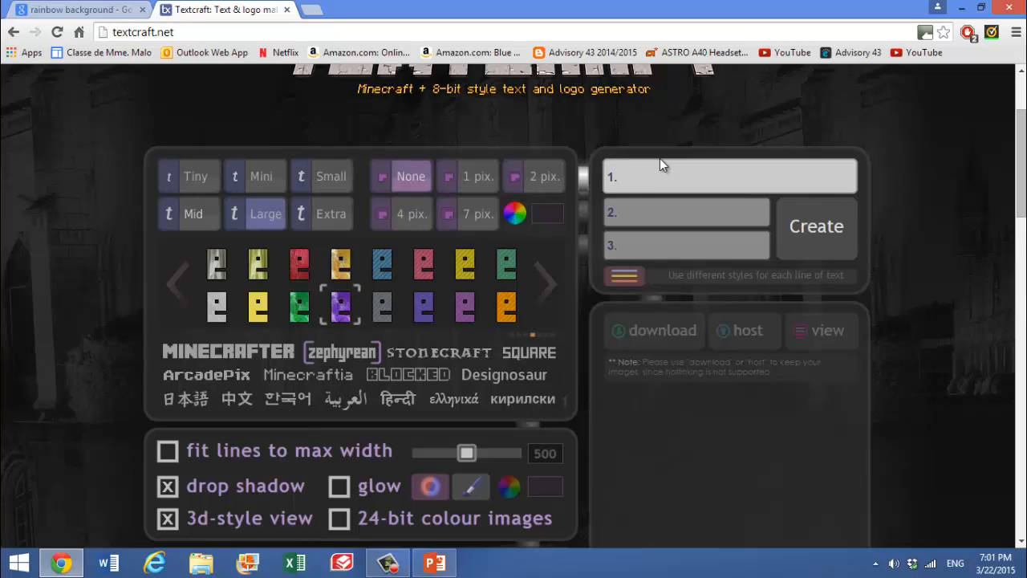
{"action": "type", "text": "Youtube Thumbnail"}
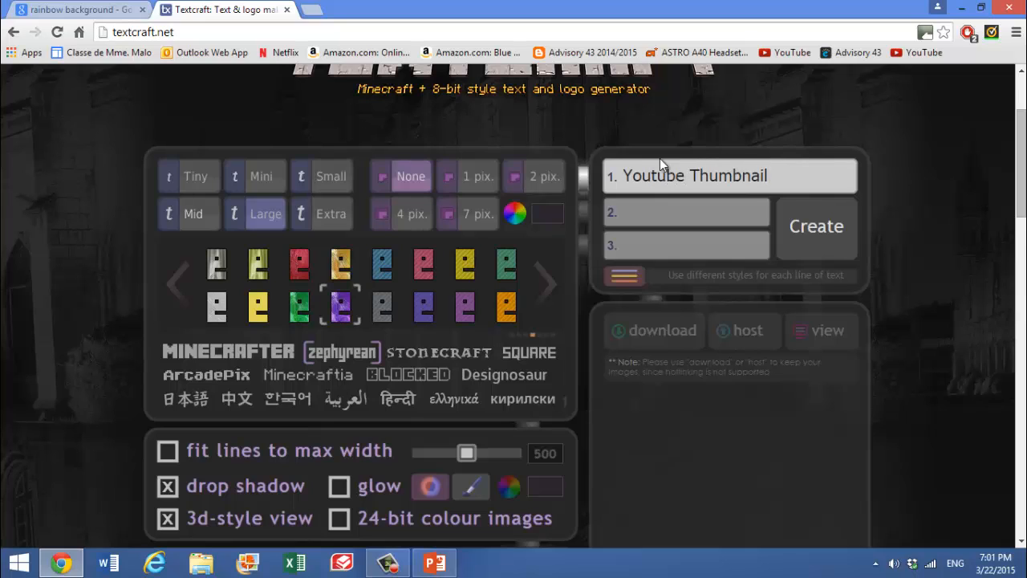
{"action": "type", "text": " WOOOOOOO"}
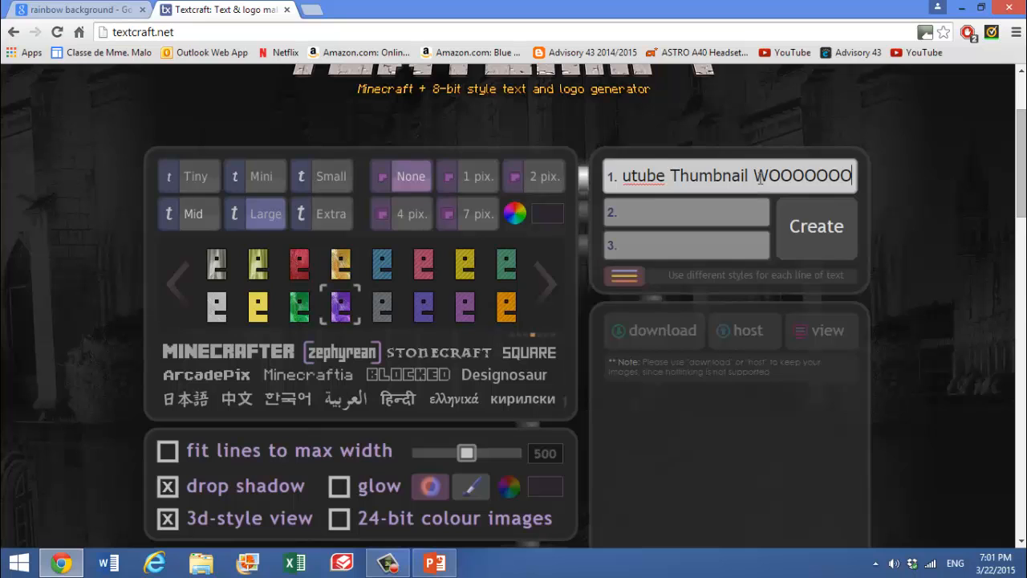
{"action": "left_click", "coordinate": [803, 223]}
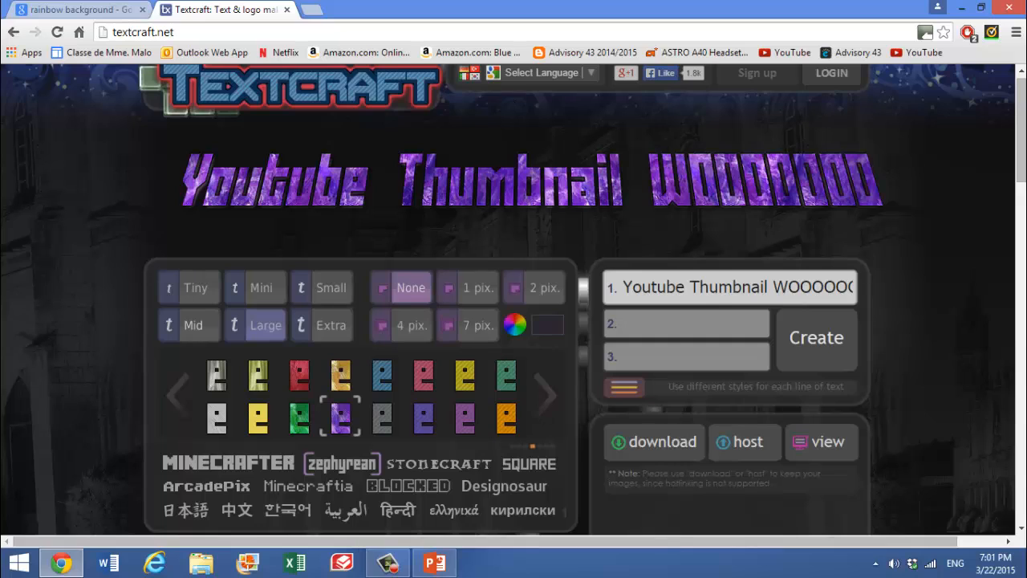
Turn off the 3d-style view, turn on glow and regenerate the logo.
{"action": "scroll", "coordinate": [988, 295], "scroll_direction": "down", "scroll_amount": 10}
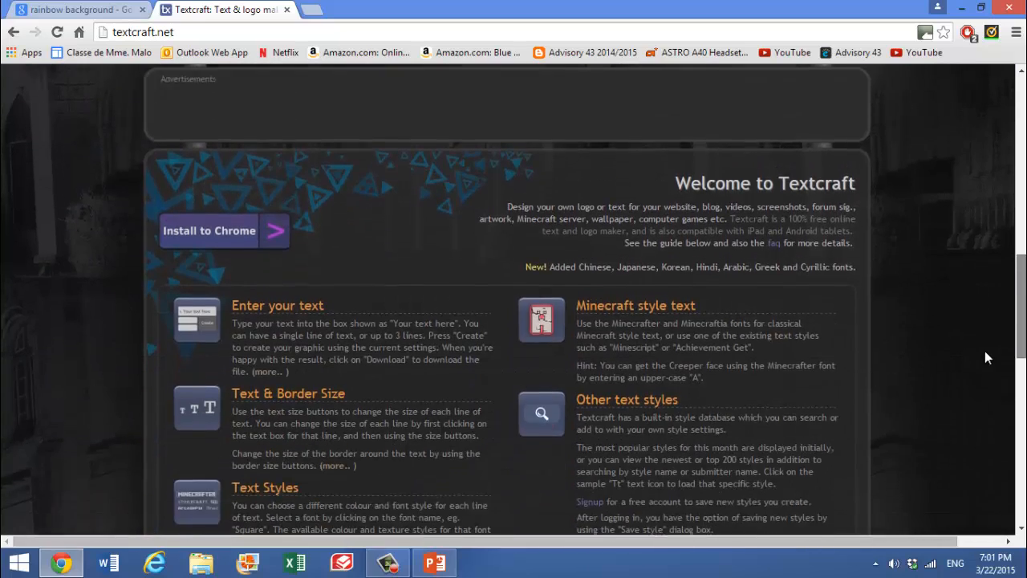
{"action": "scroll", "coordinate": [984, 350], "scroll_direction": "down", "scroll_amount": 10}
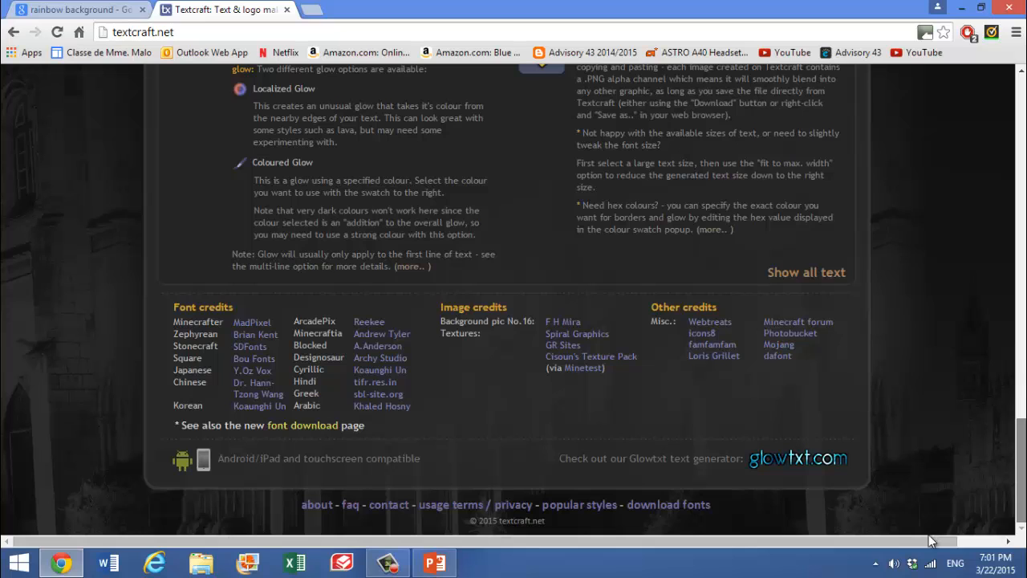
{"action": "left_click_drag", "start_coordinate": [1021, 473], "coordinate": [1022, 201]}
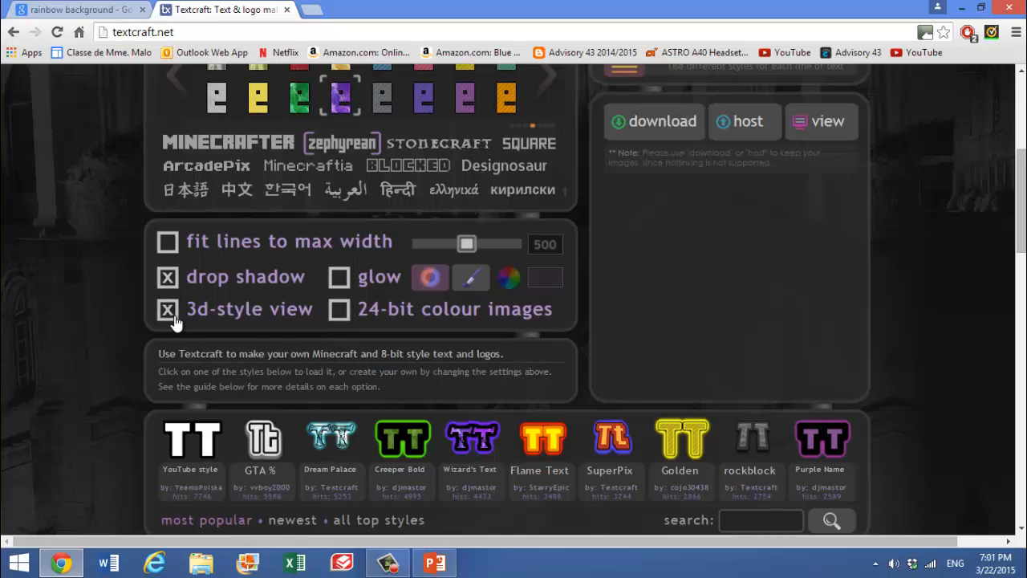
{"action": "scroll", "coordinate": [870, 195], "scroll_direction": "up", "scroll_amount": 4}
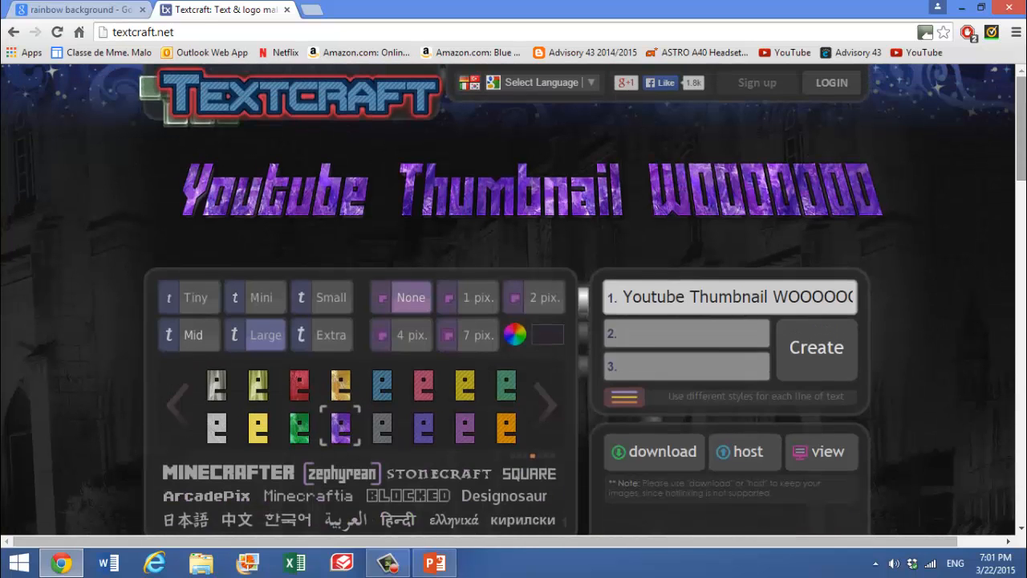
{"action": "scroll", "coordinate": [852, 228], "scroll_direction": "down", "scroll_amount": 5}
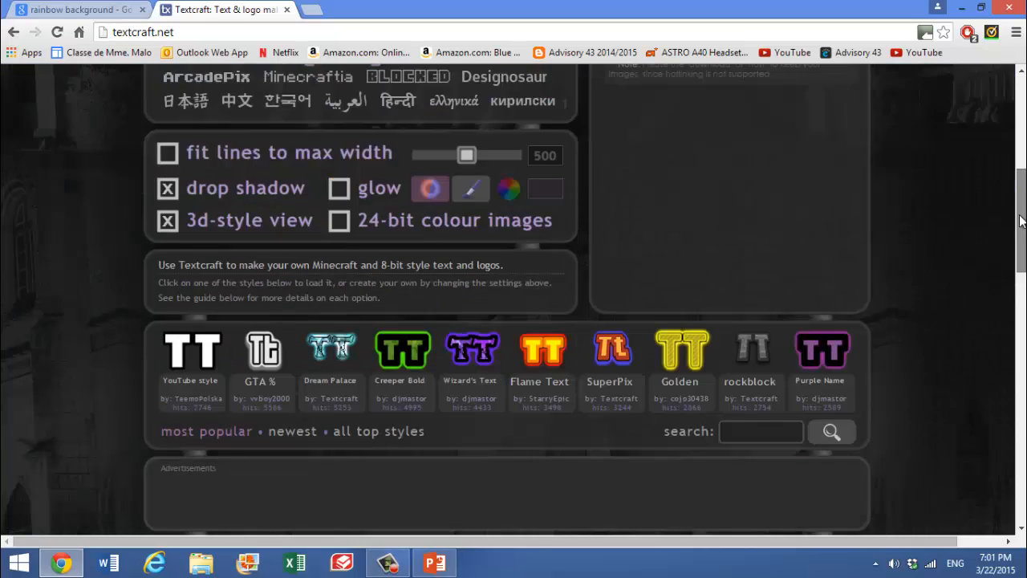
{"action": "scroll", "coordinate": [852, 228], "scroll_direction": "down", "scroll_amount": 1}
{"action": "scroll", "coordinate": [852, 228], "scroll_direction": "up", "scroll_amount": 1}
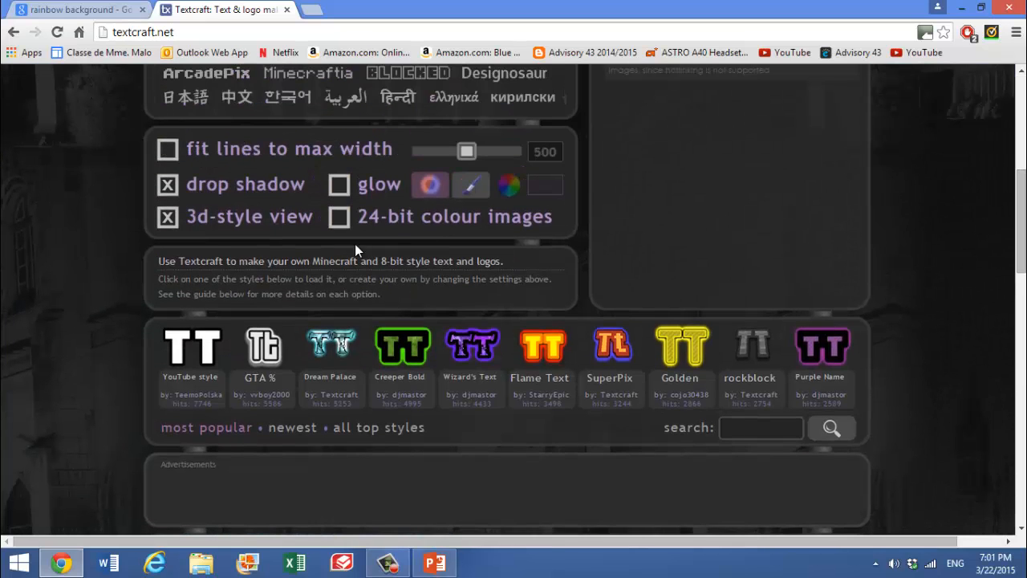
{"action": "left_click", "coordinate": [164, 220]}
{"action": "left_click", "coordinate": [336, 191]}
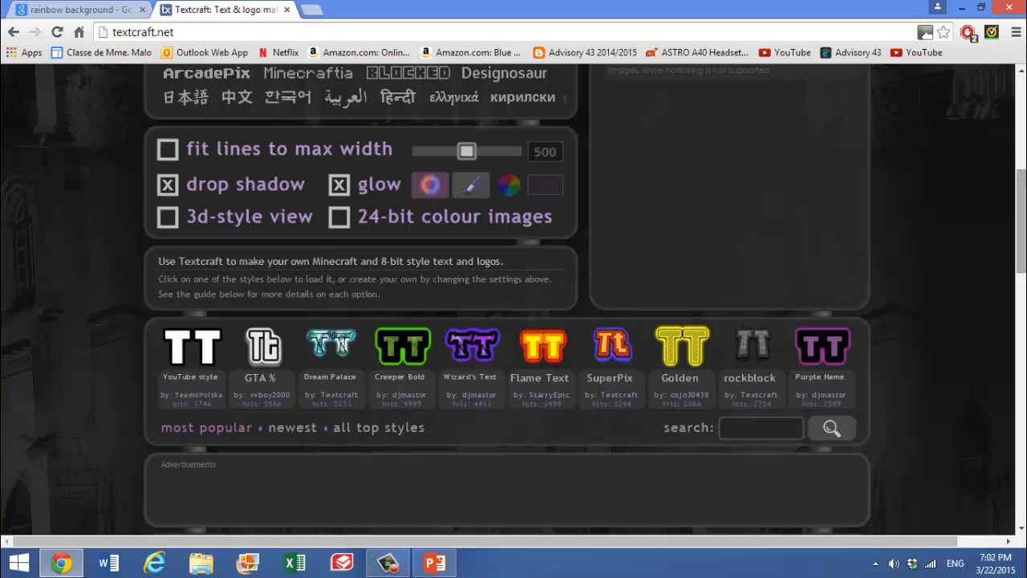
{"action": "left_click_drag", "start_coordinate": [1021, 233], "coordinate": [970, 126]}
{"action": "left_click", "coordinate": [810, 341]}
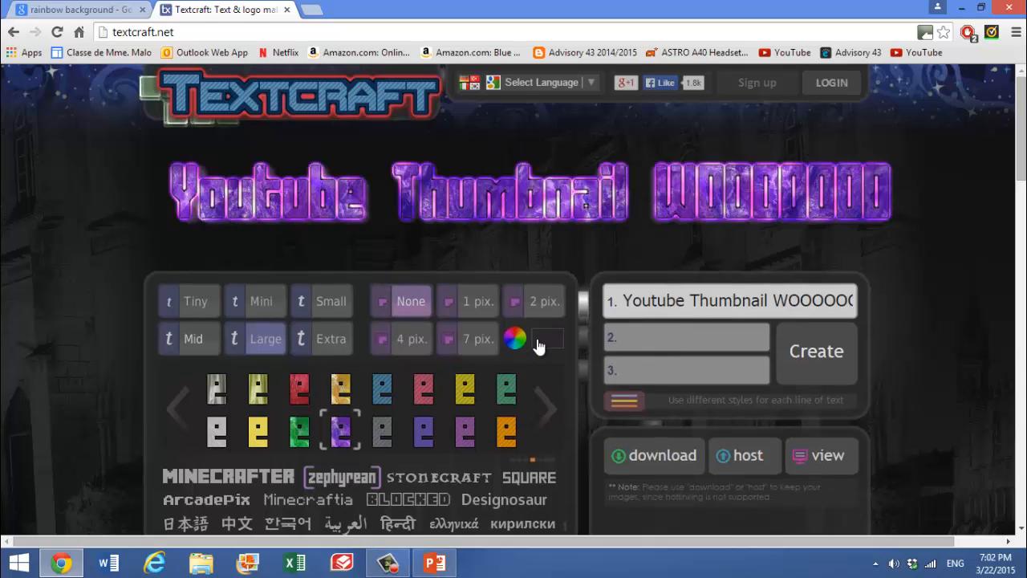
Add "ECHO ECHO ECHO" as the second line in the Stonecraft font with the blue colour and regenerate the logo.
{"action": "scroll", "coordinate": [829, 176], "scroll_direction": "down", "scroll_amount": 3}
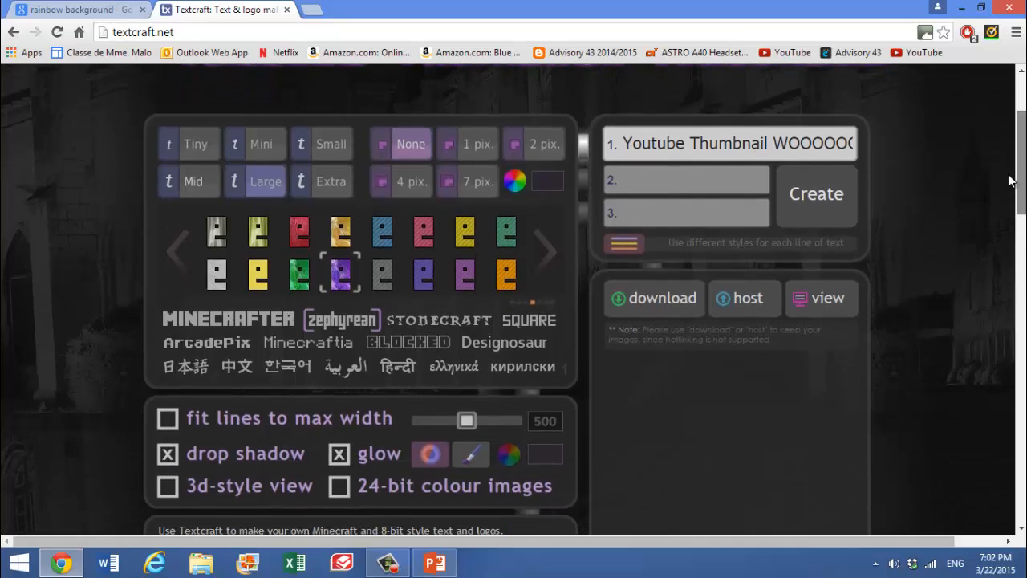
{"action": "left_click", "coordinate": [689, 152]}
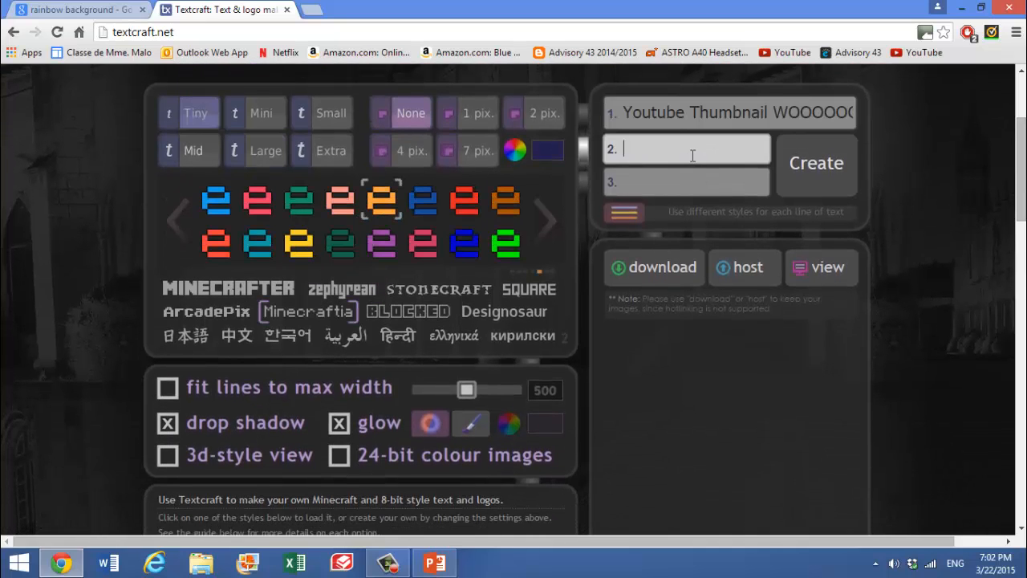
{"action": "type", "text": "ECHO ECHO ECHO"}
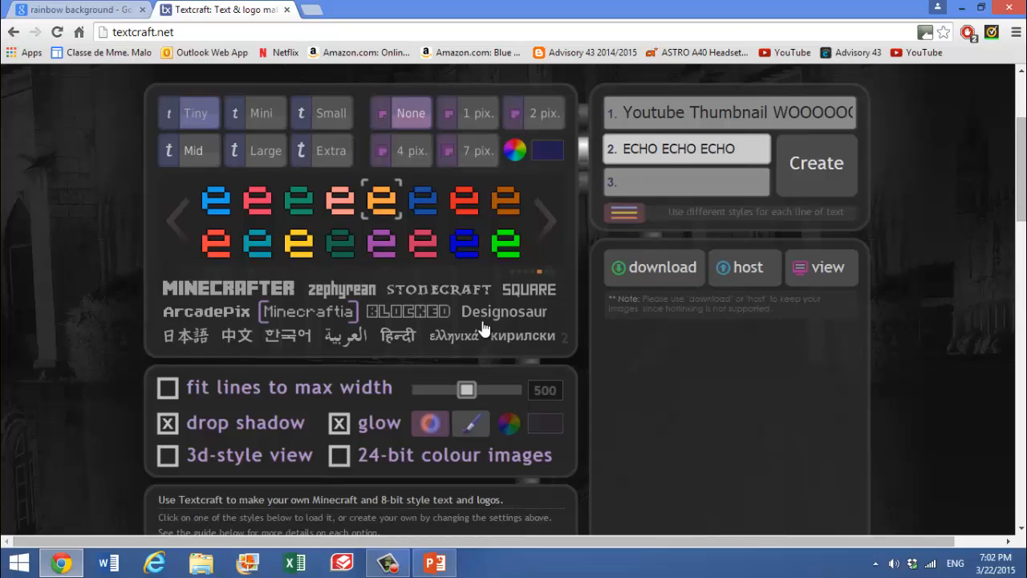
{"action": "left_click", "coordinate": [484, 286]}
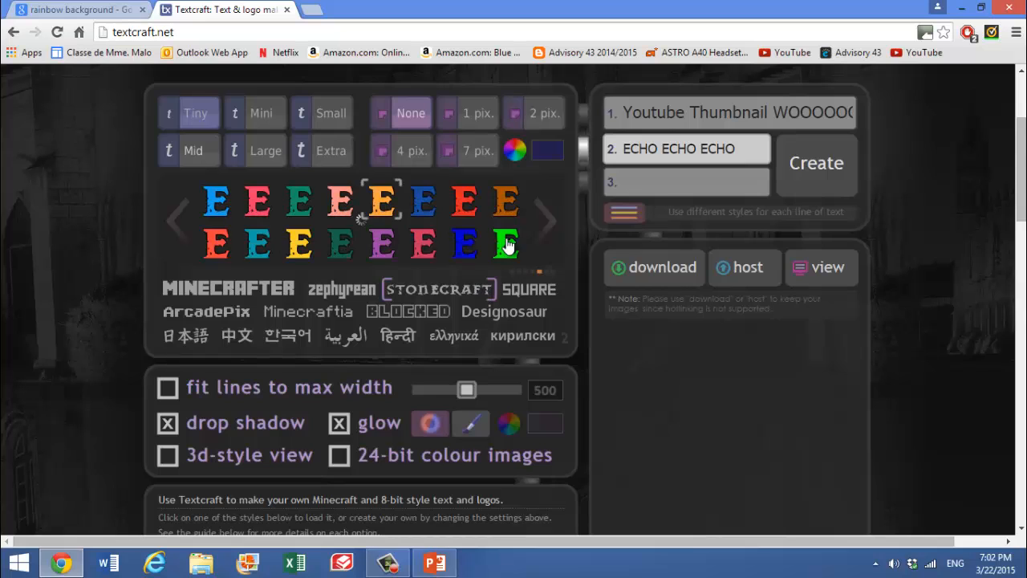
{"action": "left_click", "coordinate": [813, 185]}
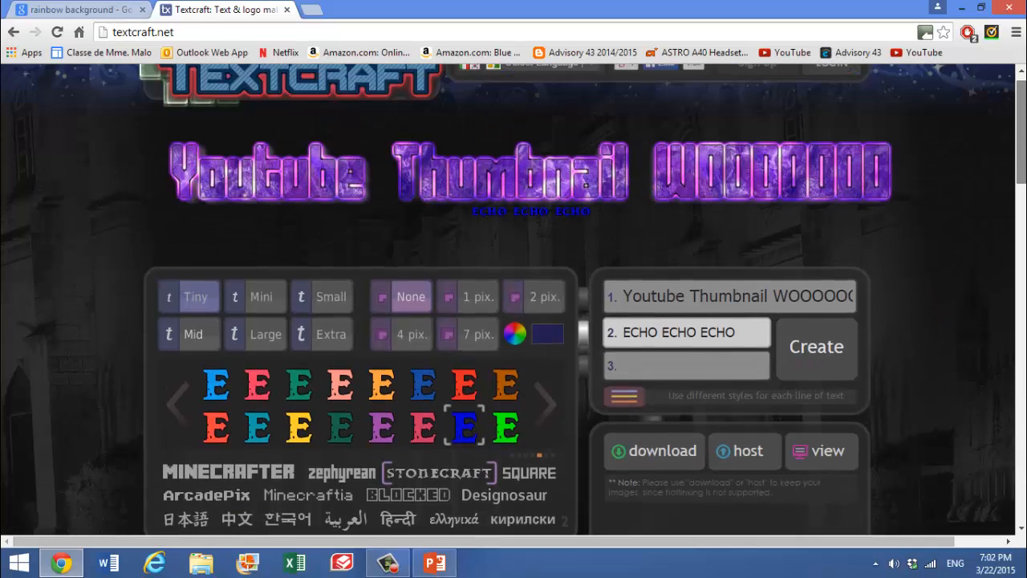
Set the second line's text size to Mid and regenerate the logo.
{"action": "scroll", "coordinate": [513, 298], "scroll_direction": "down", "scroll_amount": 1}
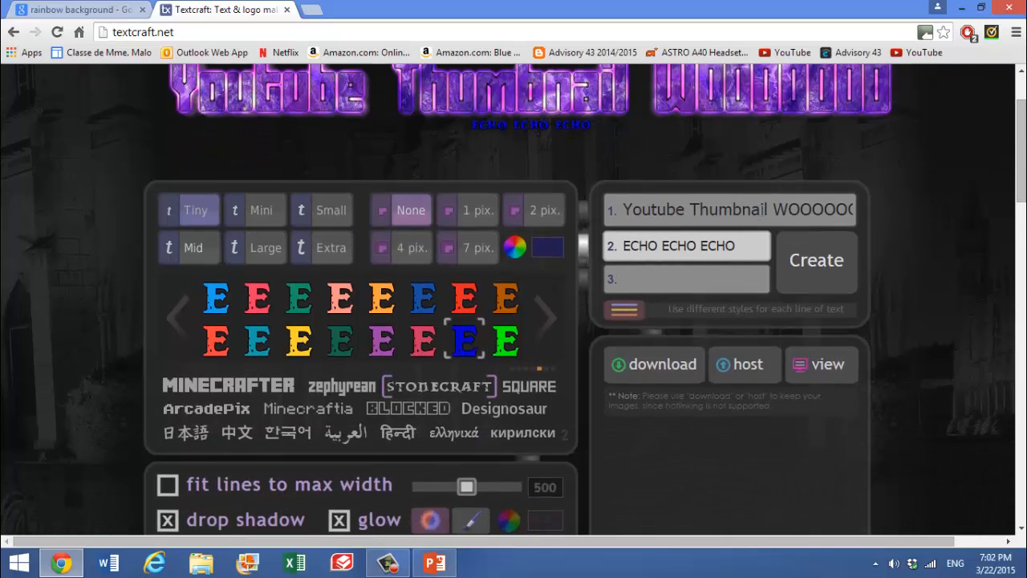
{"action": "left_click_drag", "start_coordinate": [745, 247], "coordinate": [606, 250]}
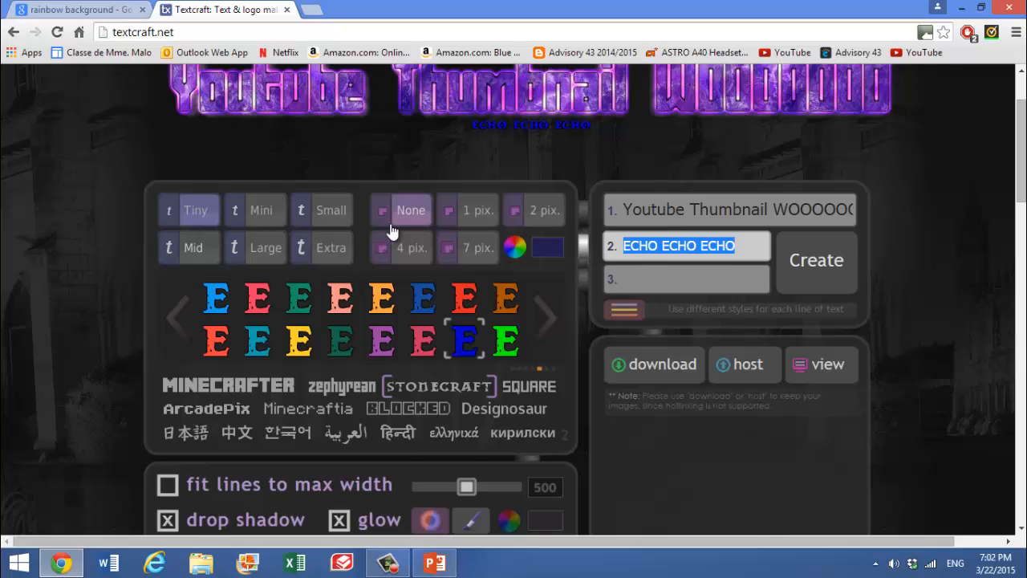
{"action": "left_click", "coordinate": [192, 248]}
{"action": "left_click", "coordinate": [823, 267]}
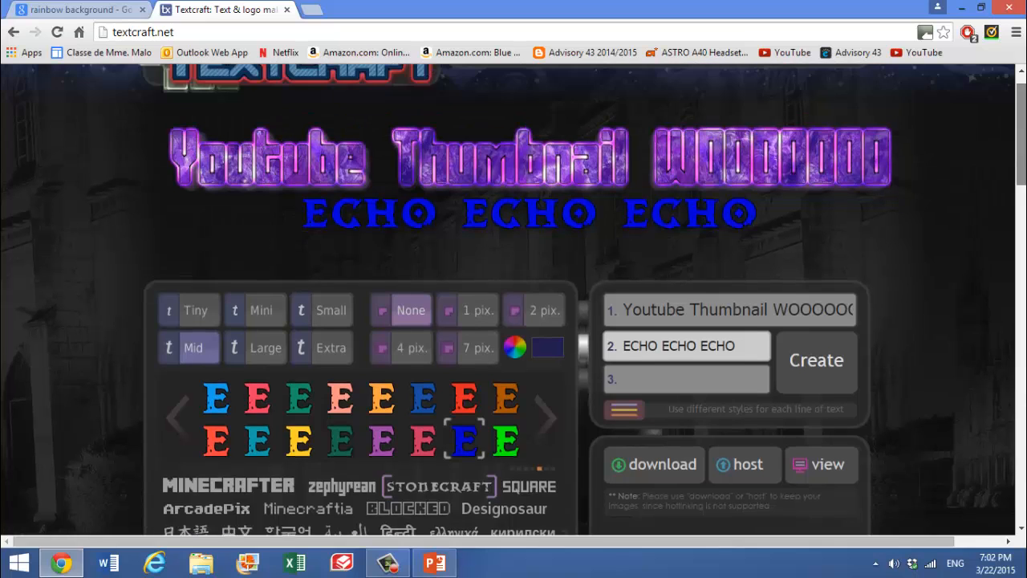
Download the finished text logo to the desktop as a PNG image and minimize the open windows to show the desktop.
{"action": "left_click_drag", "start_coordinate": [1022, 117], "coordinate": [1022, 157]}
{"action": "left_click", "coordinate": [681, 358]}
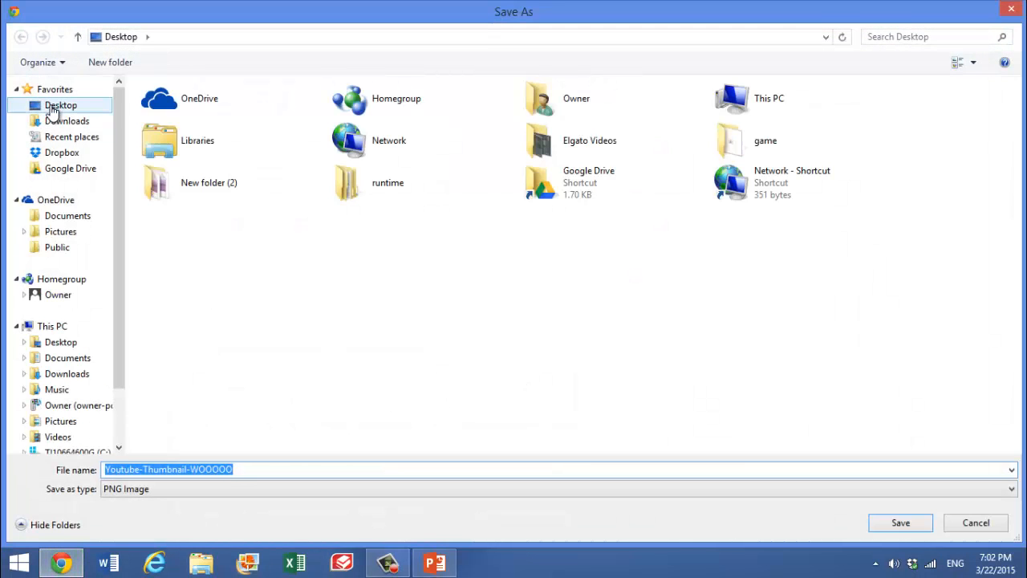
{"action": "left_click", "coordinate": [900, 522]}
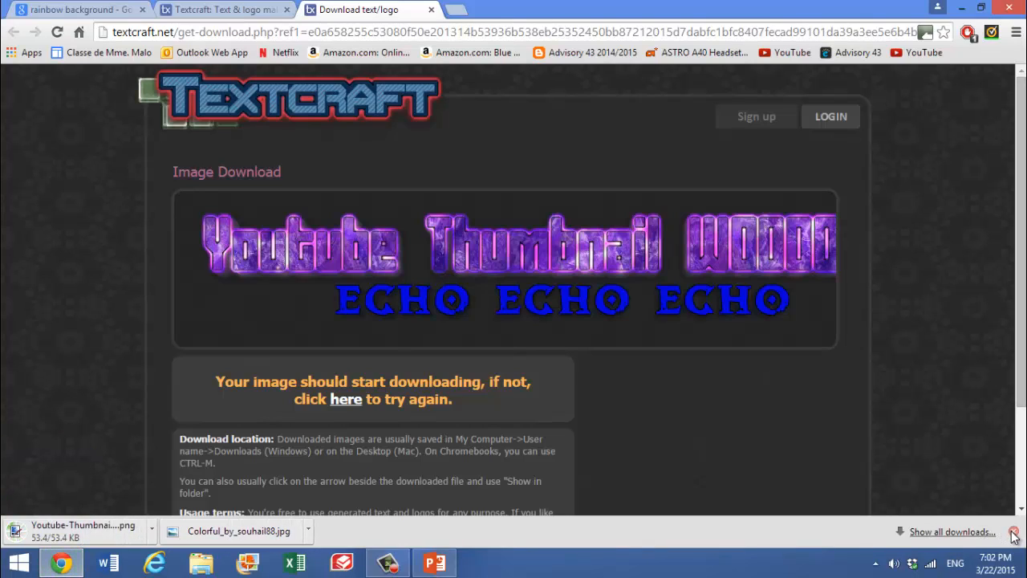
{"action": "left_click", "coordinate": [1013, 535]}
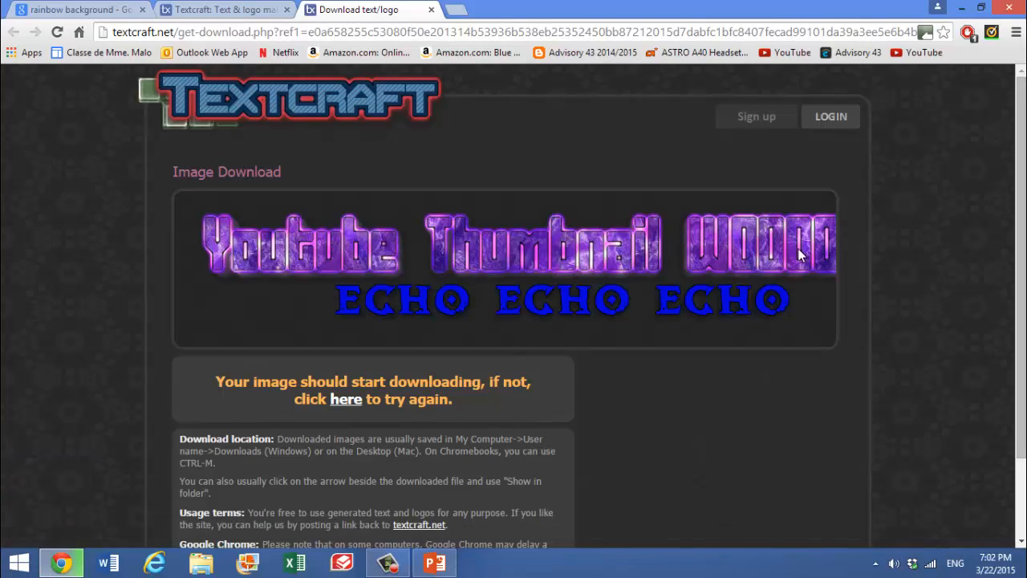
{"action": "left_click", "coordinate": [965, 8]}
{"action": "left_click", "coordinate": [965, 8]}
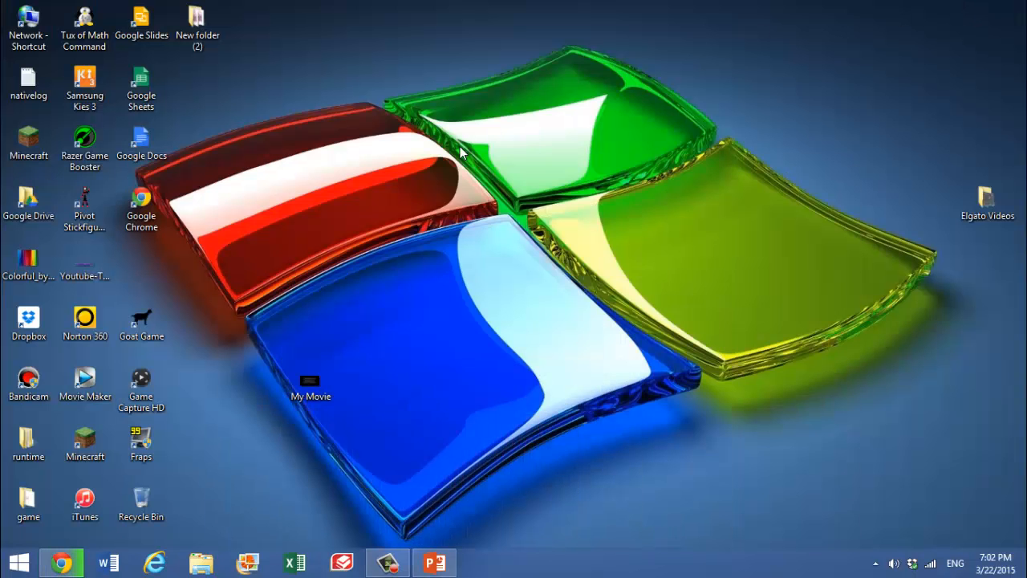
Place the downloaded logo from the desktop onto the PowerPoint slide and resize it to about 2.05" by 13.06" across the upper slide.
{"action": "left_click_drag", "start_coordinate": [84, 261], "coordinate": [582, 213]}
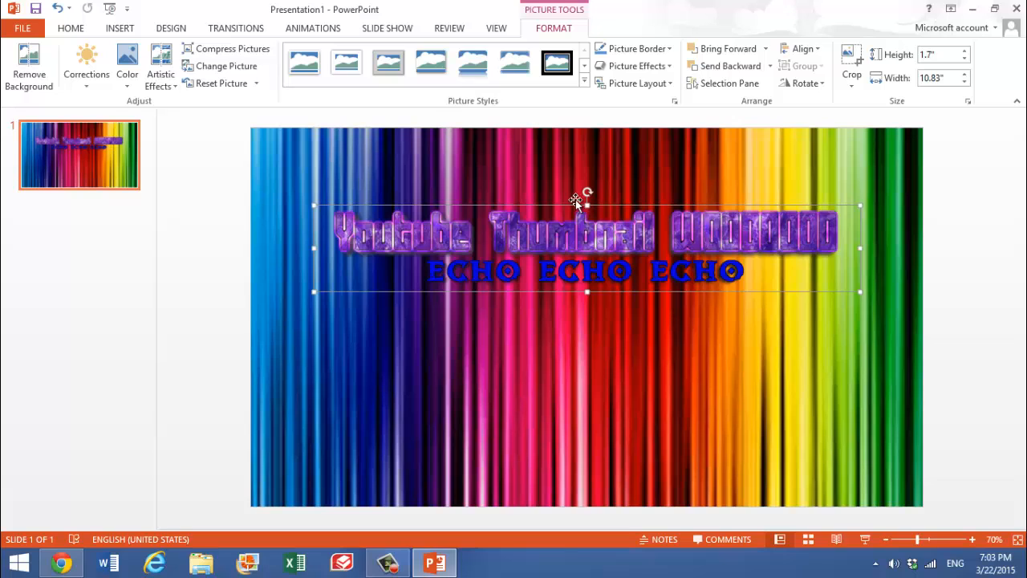
{"action": "left_click_drag", "start_coordinate": [828, 199], "coordinate": [885, 154]}
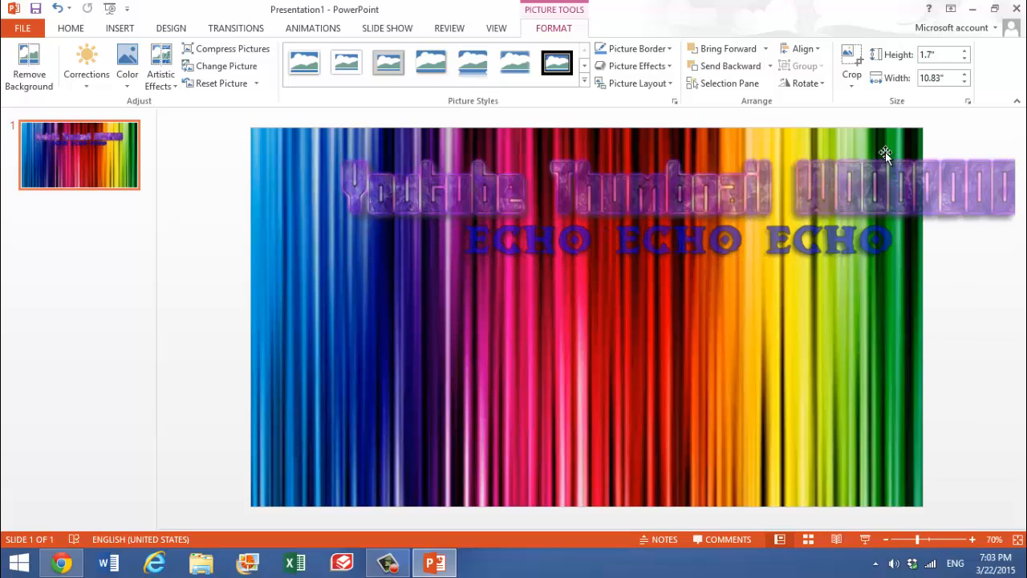
{"action": "left_click_drag", "start_coordinate": [787, 205], "coordinate": [740, 207]}
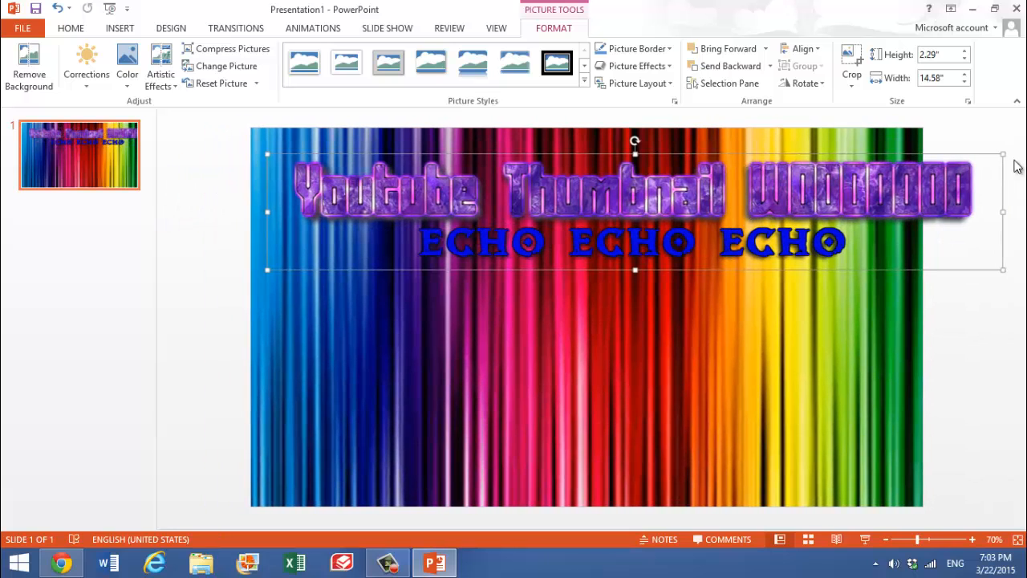
{"action": "left_click_drag", "start_coordinate": [1001, 153], "coordinate": [909, 182]}
{"action": "left_click_drag", "start_coordinate": [718, 307], "coordinate": [717, 289]}
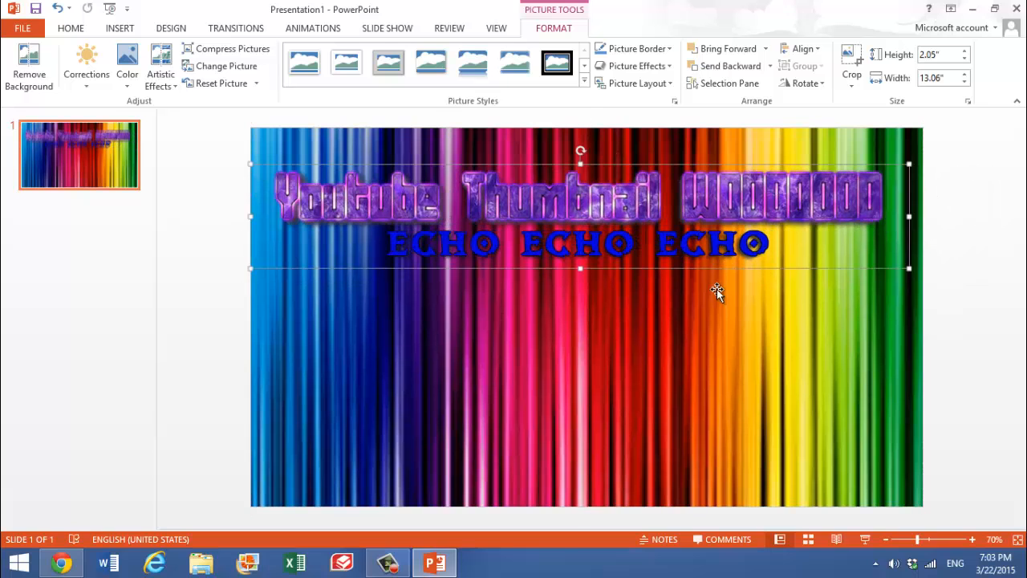
{"action": "left_click", "coordinate": [716, 289]}
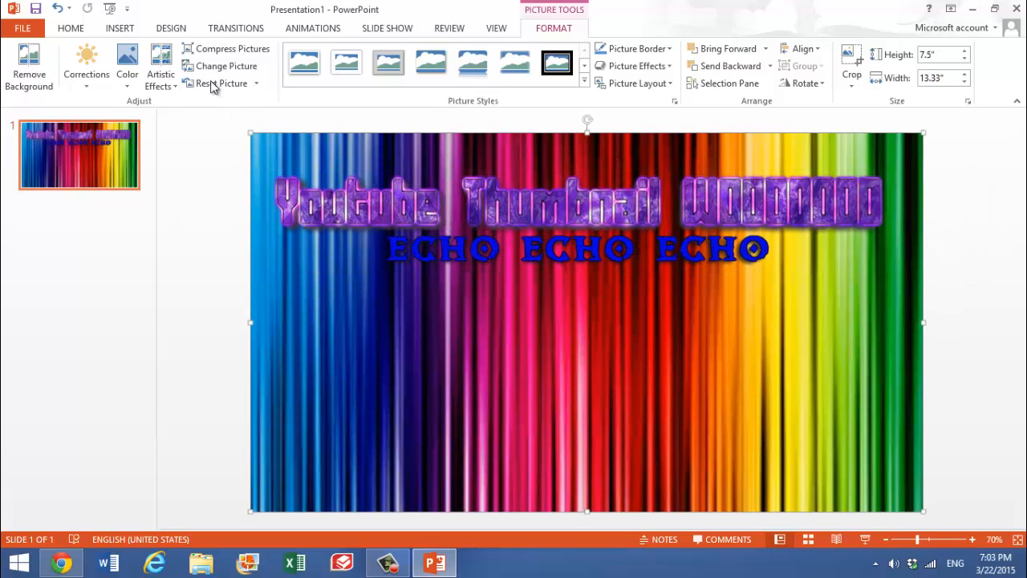
Insert a text box below the logo, around the middle of the slide, reading "THIS IS A BOX".
{"action": "left_click", "coordinate": [121, 28]}
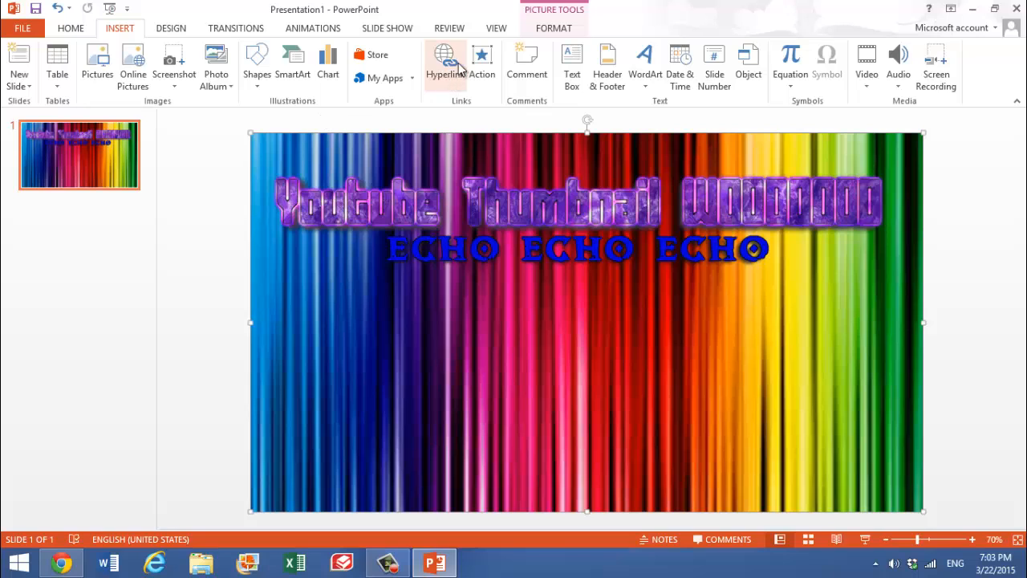
{"action": "left_click", "coordinate": [571, 68]}
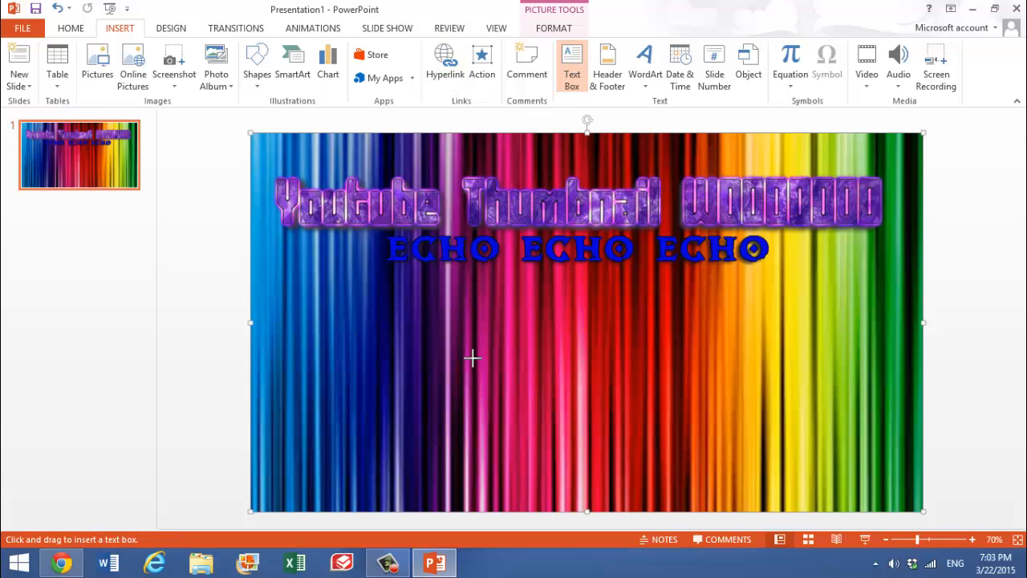
{"action": "left_click_drag", "start_coordinate": [393, 303], "coordinate": [624, 400]}
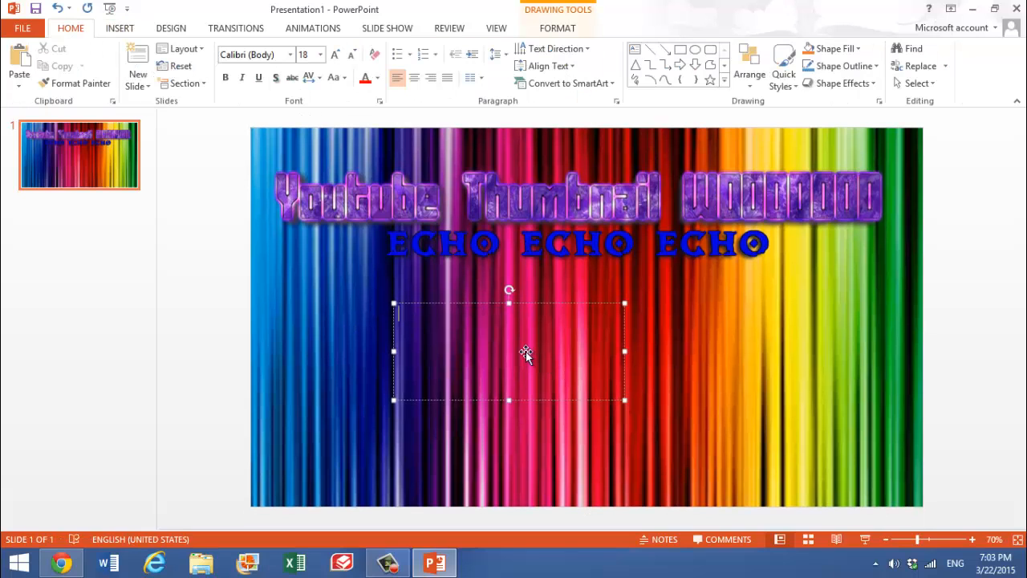
{"action": "type", "text": "This is a"}
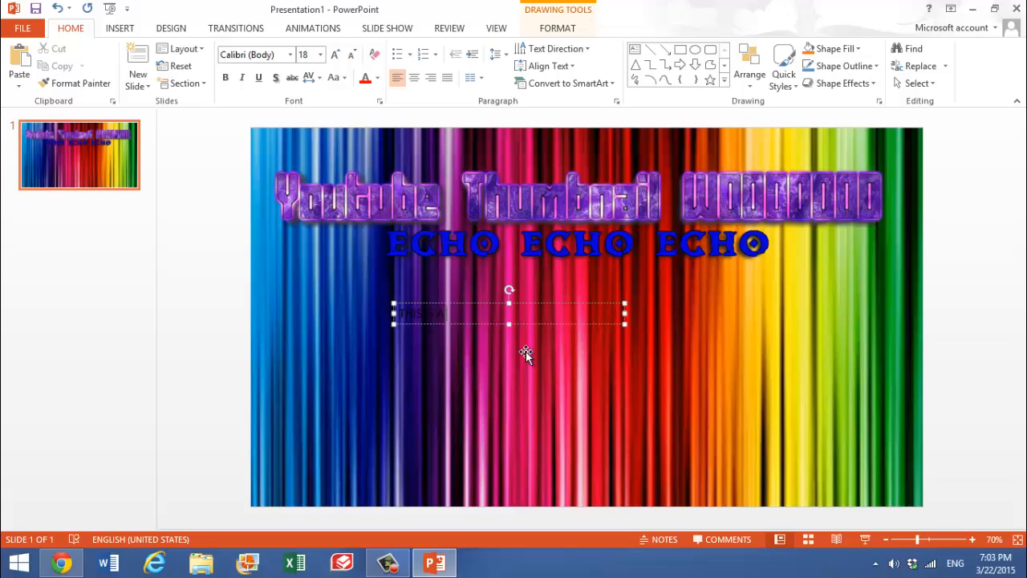
{"action": "type", "text": " BOX"}
Shift the "THIS IS A BOX" text box slightly left and set its text to the Impact font.
{"action": "left_click_drag", "start_coordinate": [469, 315], "coordinate": [345, 315]}
{"action": "left_click", "coordinate": [280, 54]}
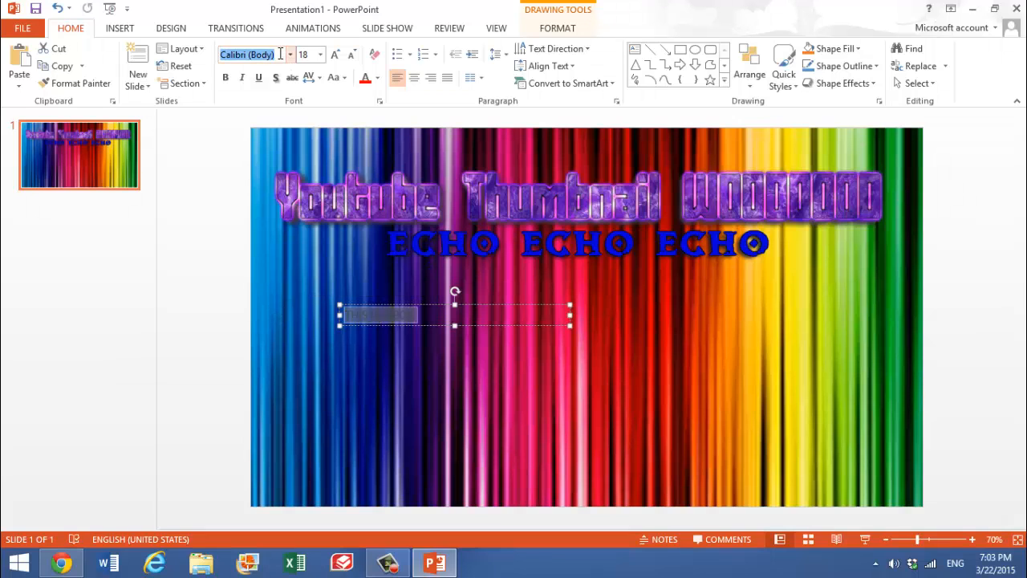
{"action": "key", "text": "BackSpace"}
{"action": "type", "text": "Impact"}
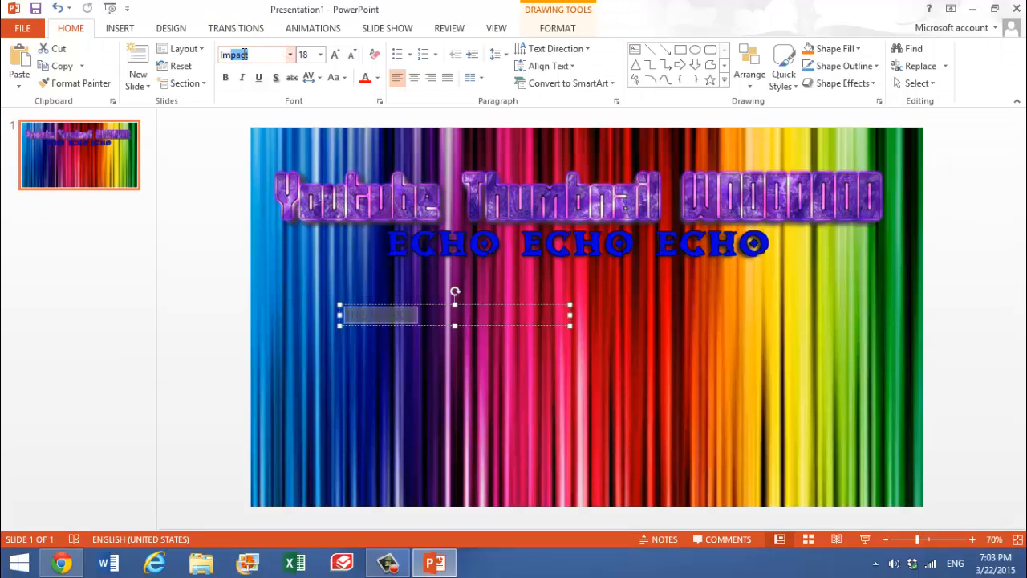
{"action": "key", "text": "Return"}
{"action": "left_click", "coordinate": [512, 363]}
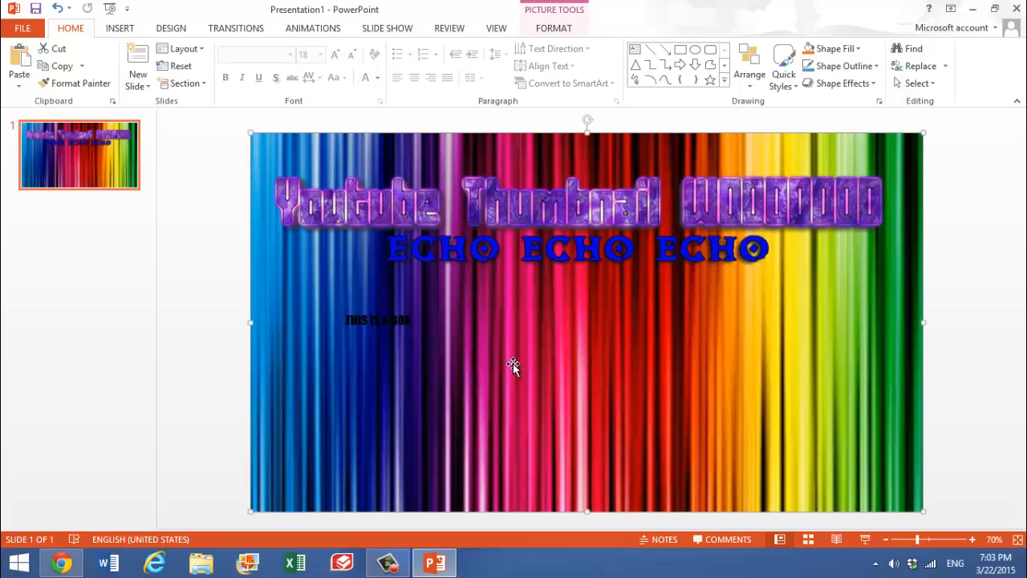
Colour the "THIS IS A BOX" text in the standard blue.
{"action": "left_click", "coordinate": [409, 320]}
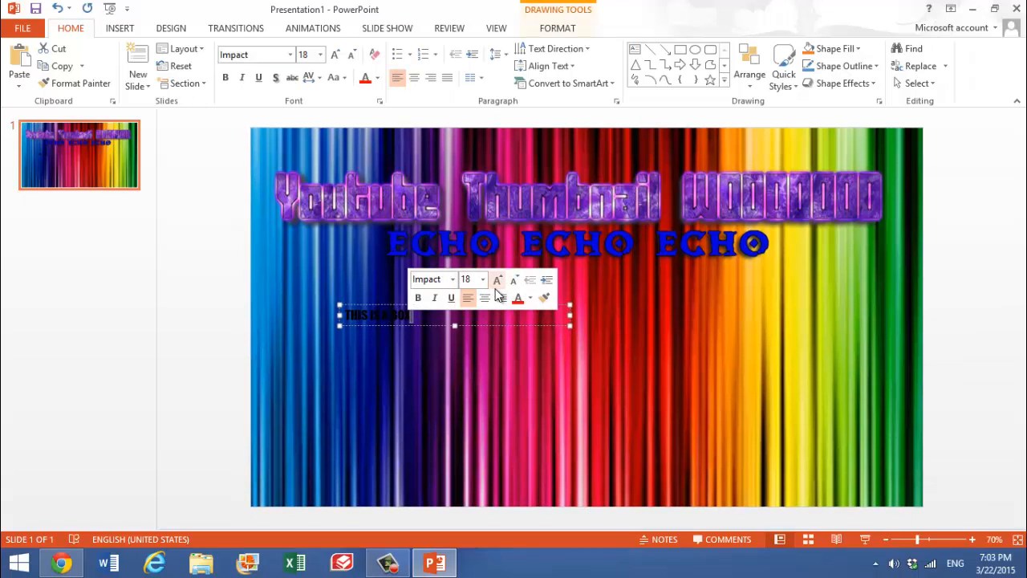
{"action": "left_click", "coordinate": [530, 300]}
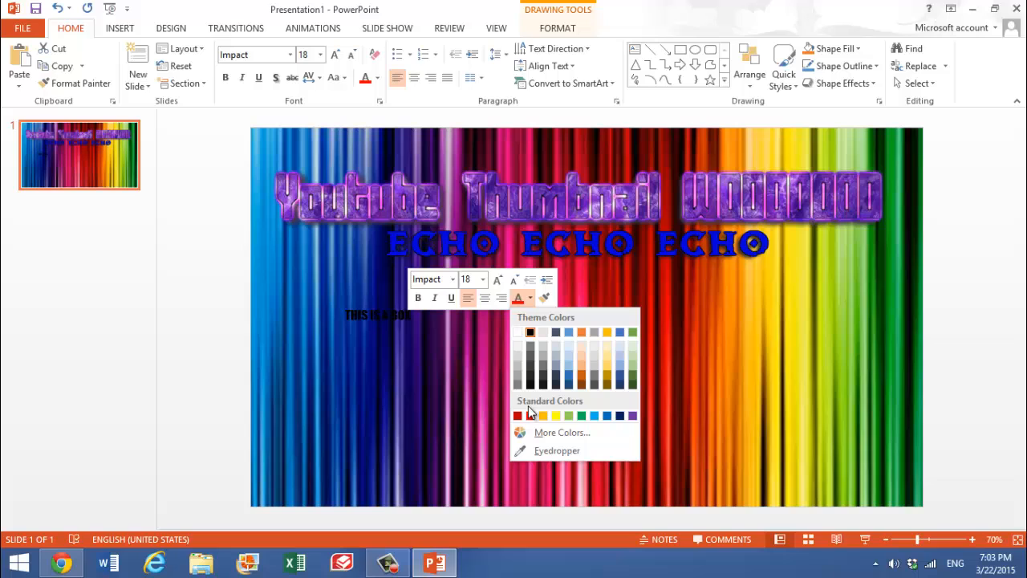
{"action": "left_click", "coordinate": [609, 417]}
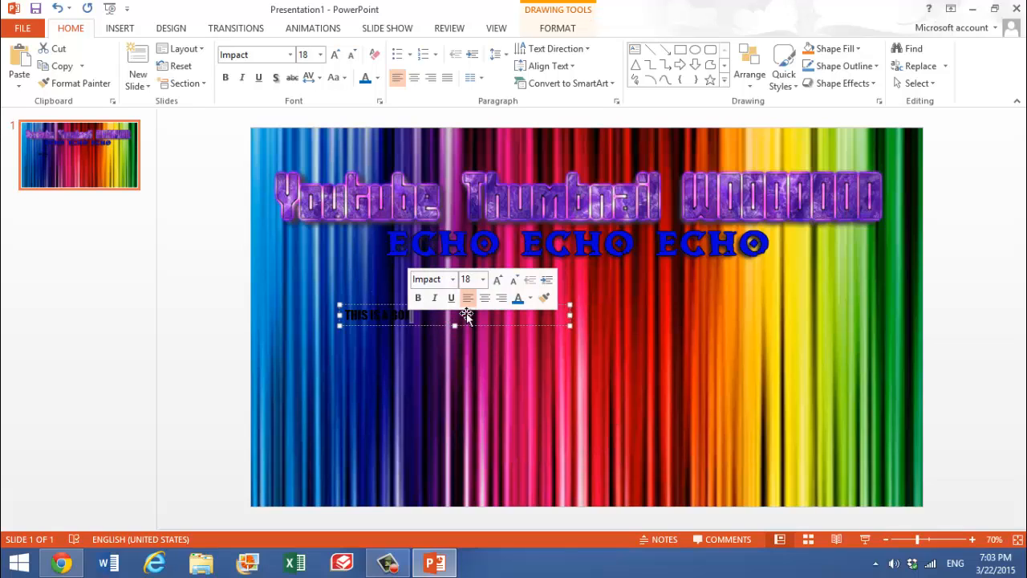
{"action": "left_click", "coordinate": [418, 322]}
{"action": "left_click", "coordinate": [399, 358]}
{"action": "left_click_drag", "start_coordinate": [412, 320], "coordinate": [345, 329]}
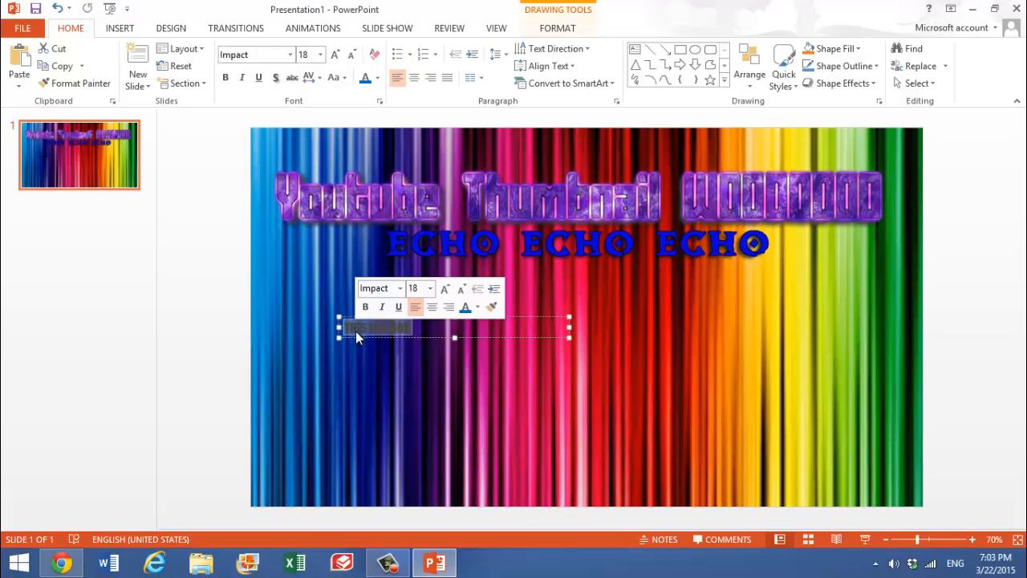
{"action": "left_click", "coordinate": [464, 311]}
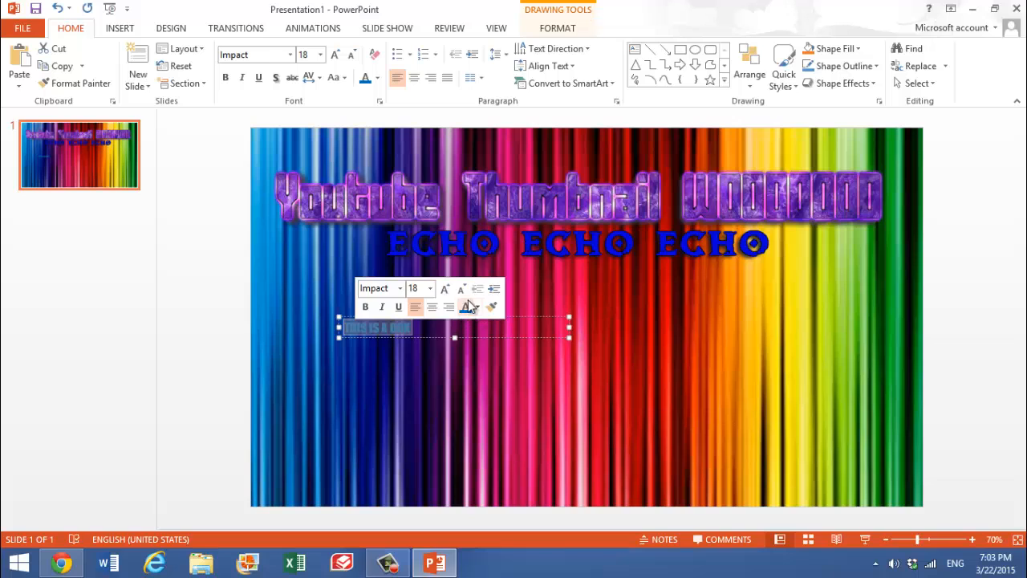
Set the "THIS IS A BOX" text size to 96, then widen its box and move it beneath the logo near the slide's left edge.
{"action": "left_click", "coordinate": [320, 54]}
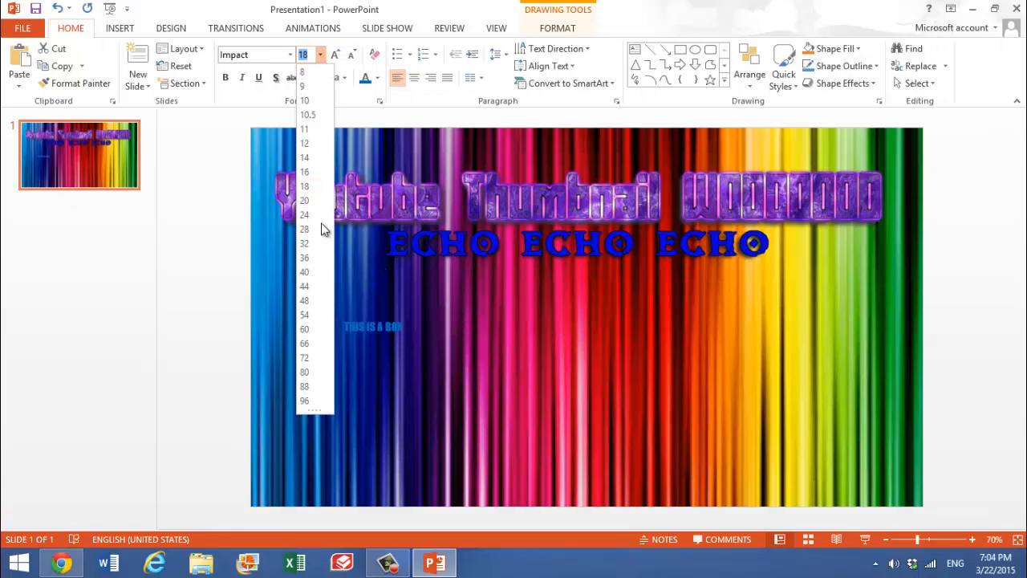
{"action": "left_click", "coordinate": [305, 400]}
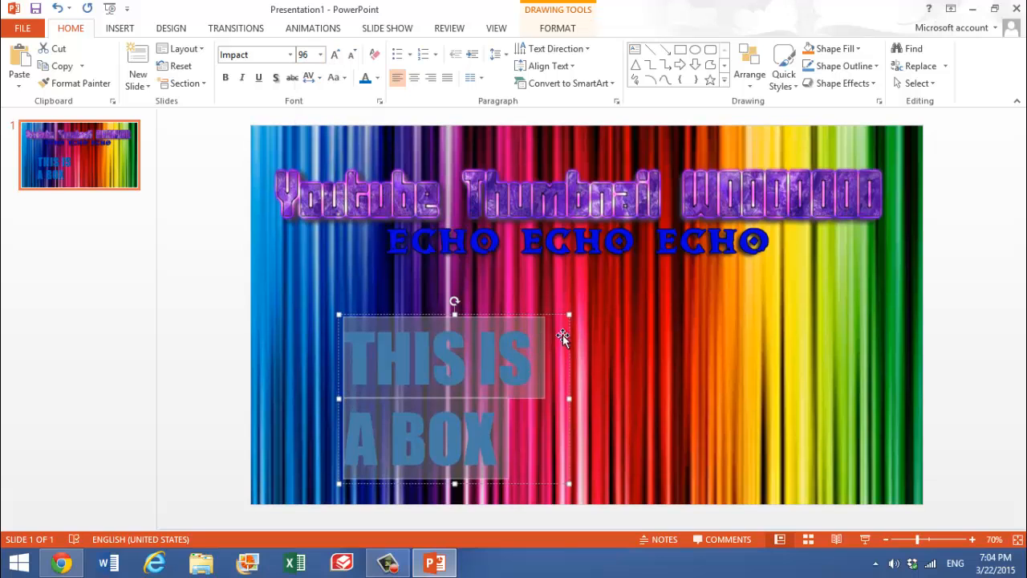
{"action": "left_click_drag", "start_coordinate": [568, 399], "coordinate": [607, 399]}
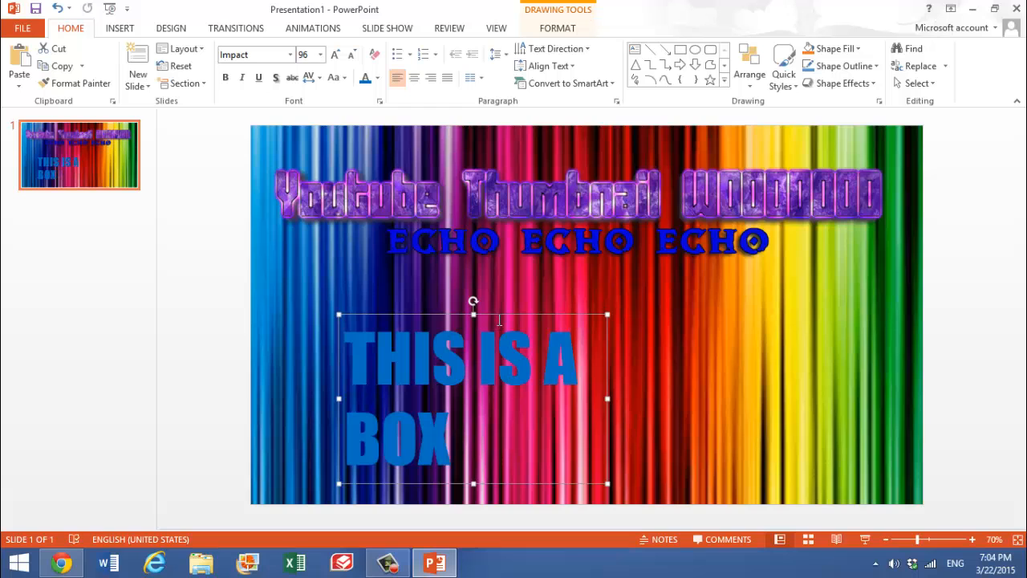
{"action": "left_click_drag", "start_coordinate": [485, 314], "coordinate": [422, 272]}
{"action": "left_click", "coordinate": [566, 448]}
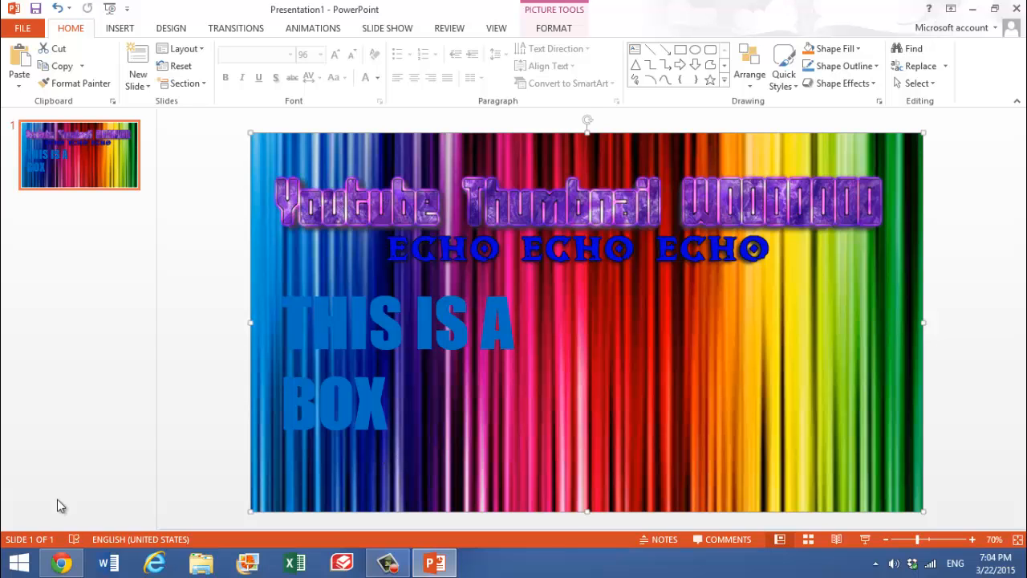
Switch to Chrome, close the two Textcraft tabs and close the image previews in the rainbow background results.
{"action": "left_click", "coordinate": [58, 564]}
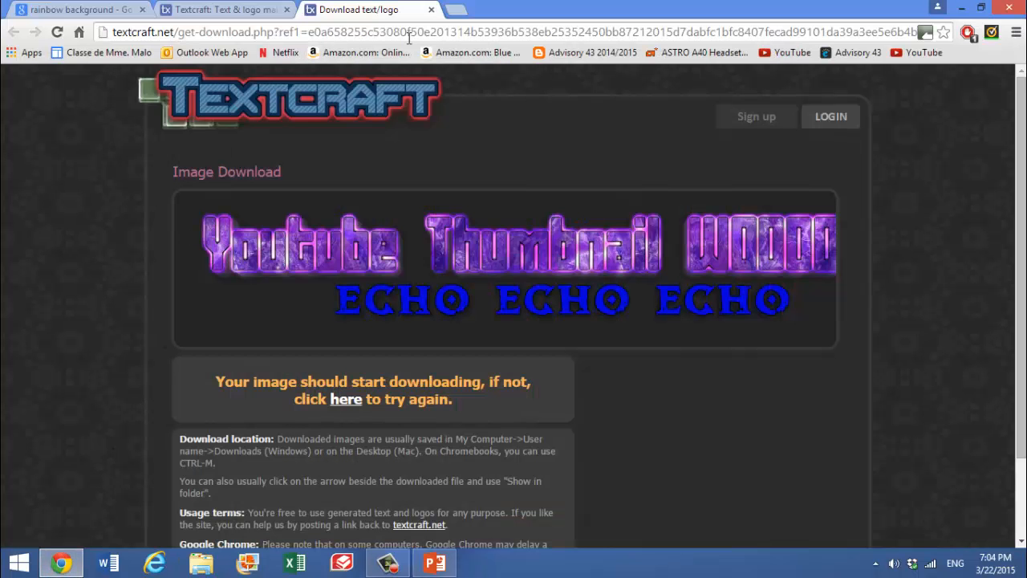
{"action": "left_click", "coordinate": [431, 9]}
{"action": "left_click", "coordinate": [286, 10]}
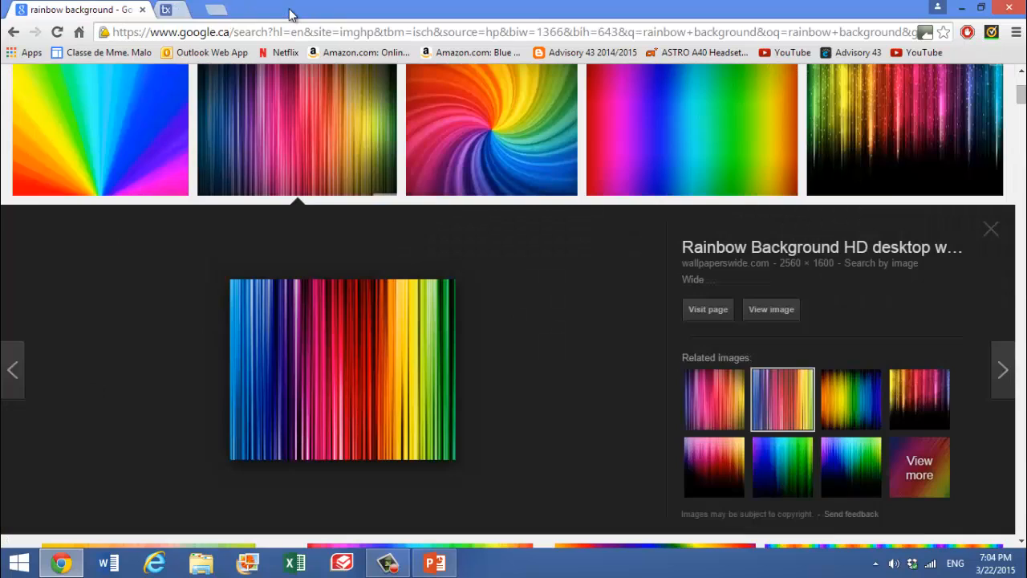
{"action": "left_click", "coordinate": [991, 229]}
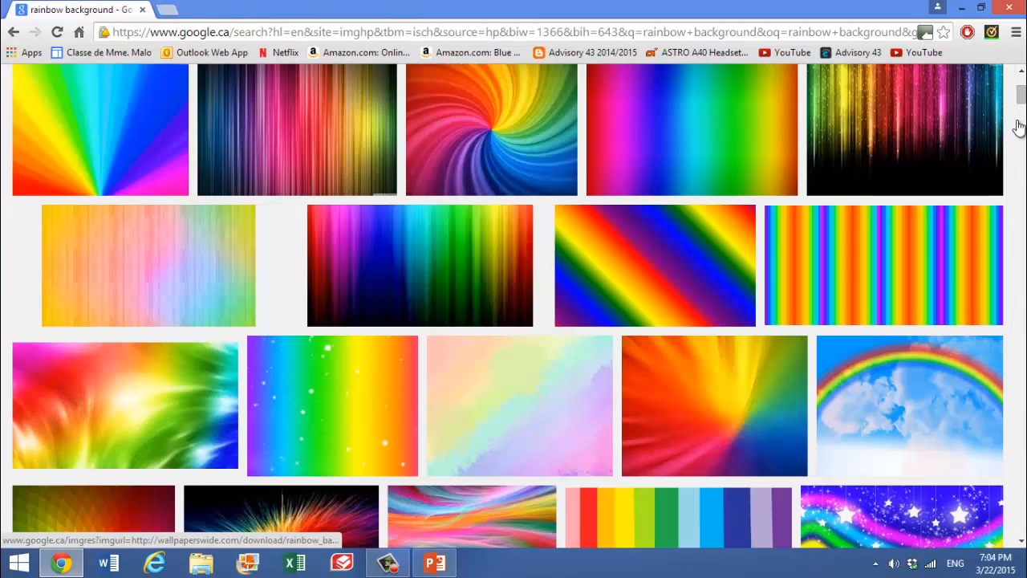
{"action": "left_click", "coordinate": [981, 124]}
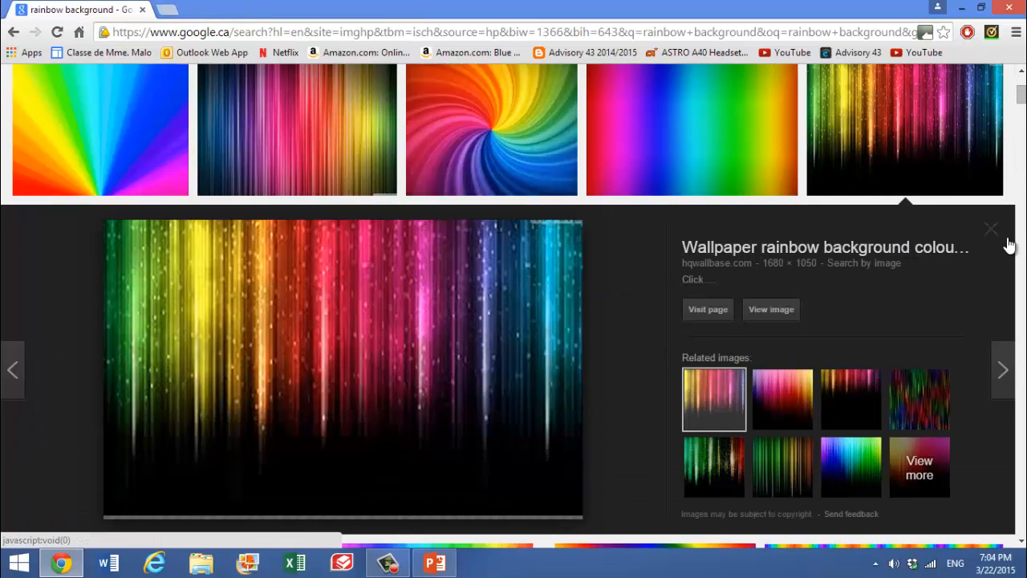
{"action": "left_click", "coordinate": [991, 229]}
{"action": "scroll", "coordinate": [305, 241], "scroll_direction": "up", "scroll_amount": 3}
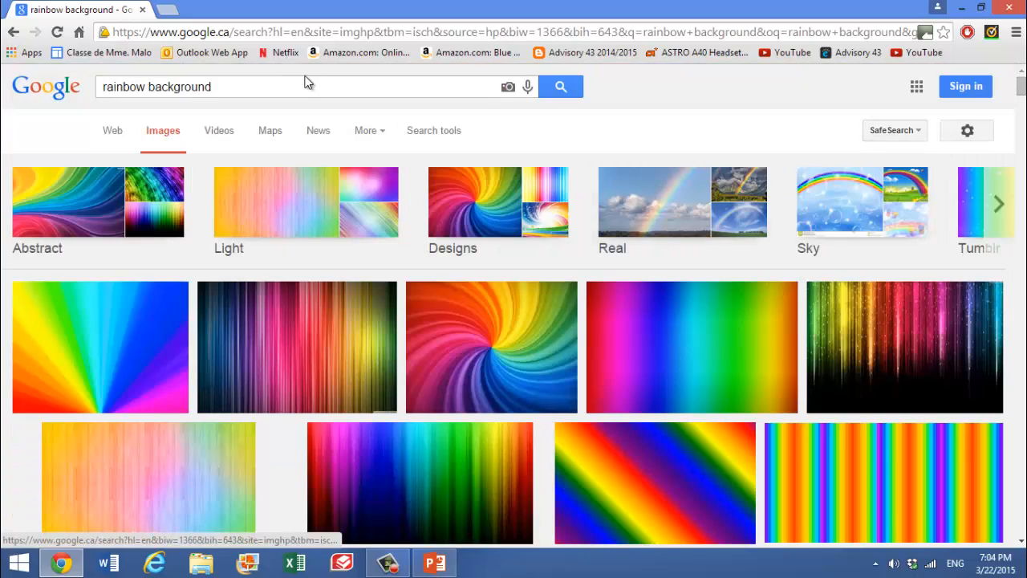
Replace the image search with "nicolas cage" and refine it to "nicolas cage hippo".
{"action": "left_click_drag", "start_coordinate": [301, 87], "coordinate": [46, 110]}
{"action": "key", "text": "BackSpace"}
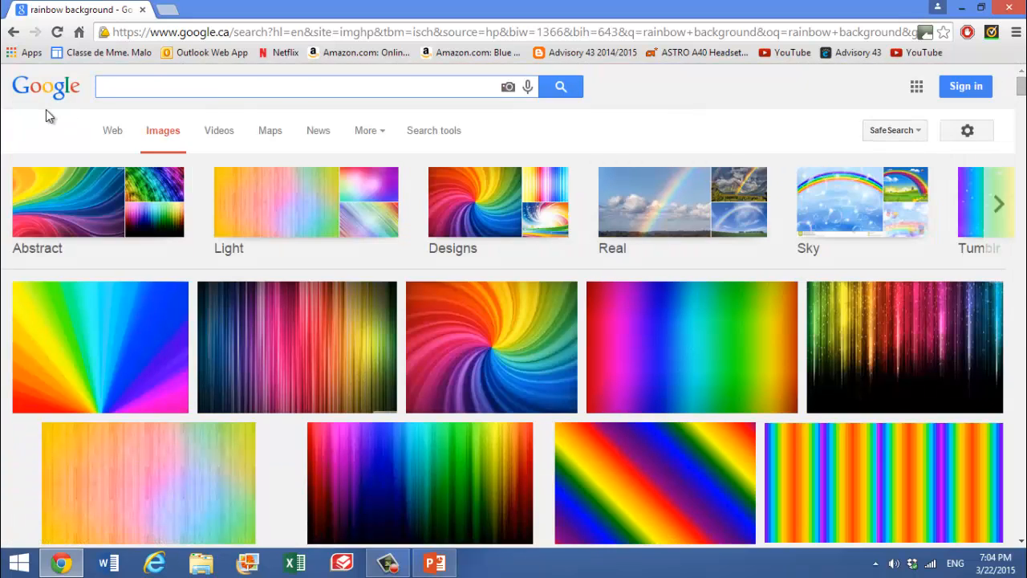
{"action": "type", "text": "nicho"}
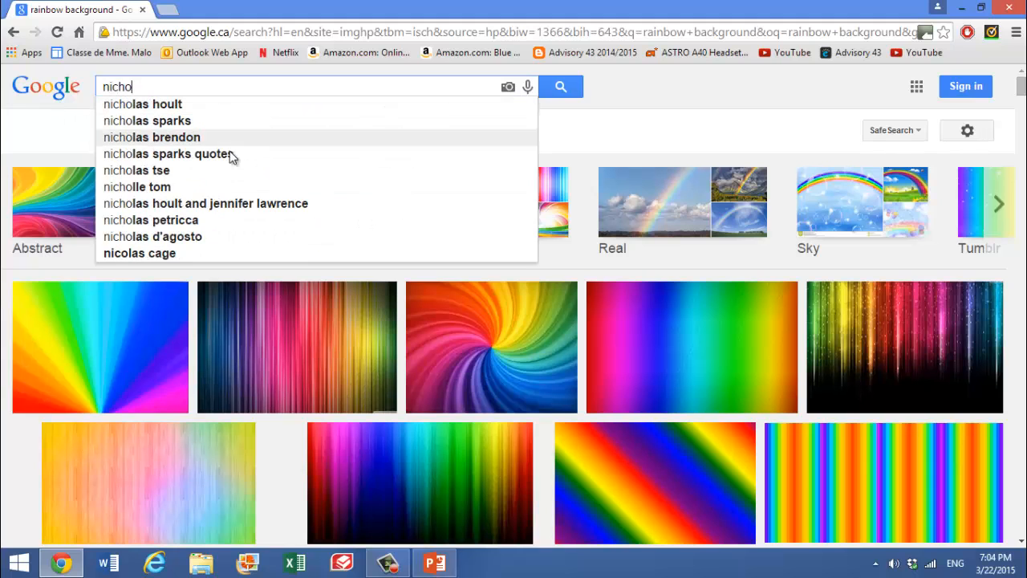
{"action": "left_click", "coordinate": [170, 255]}
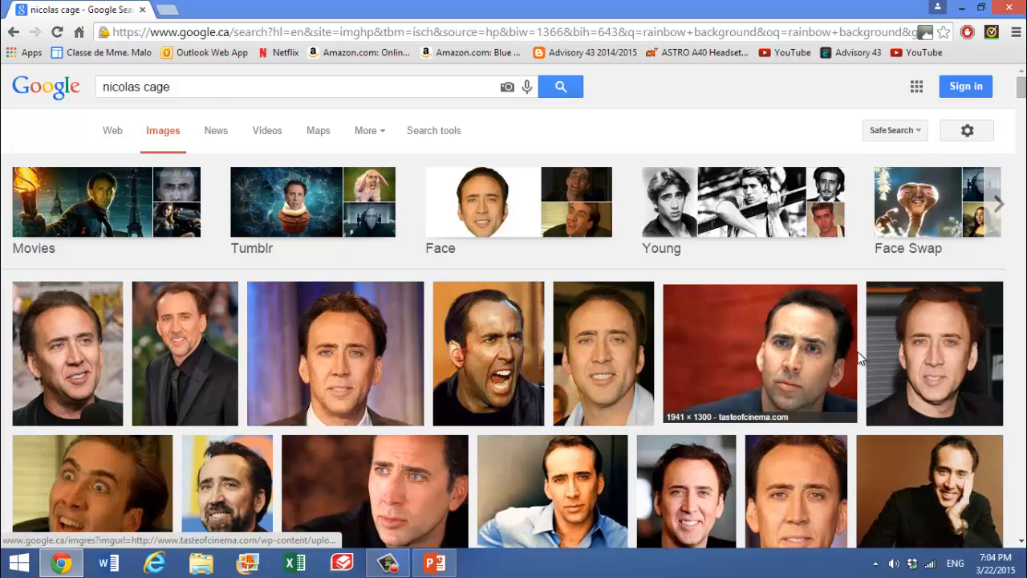
{"action": "left_click", "coordinate": [257, 88]}
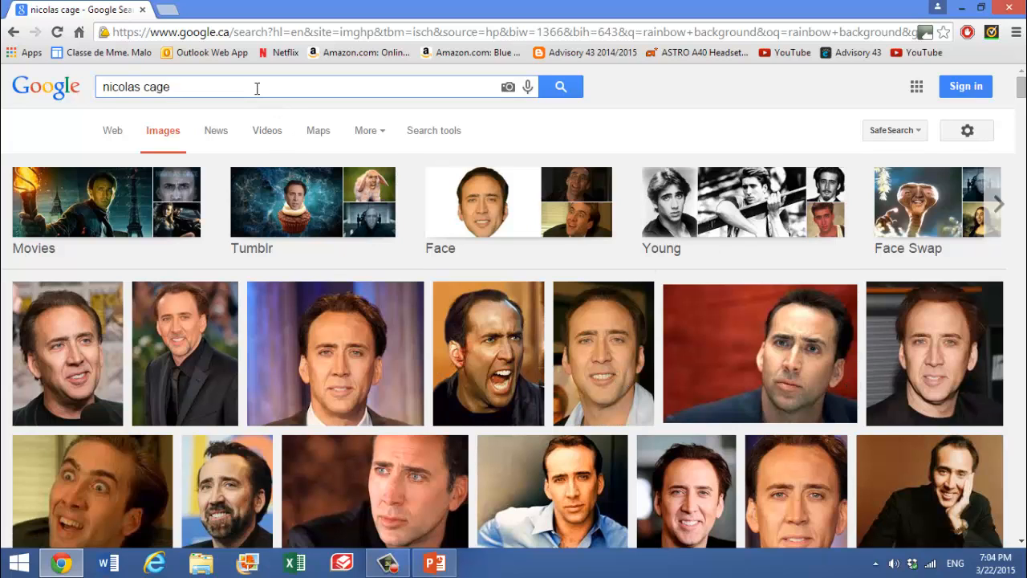
{"action": "type", "text": "hip"}
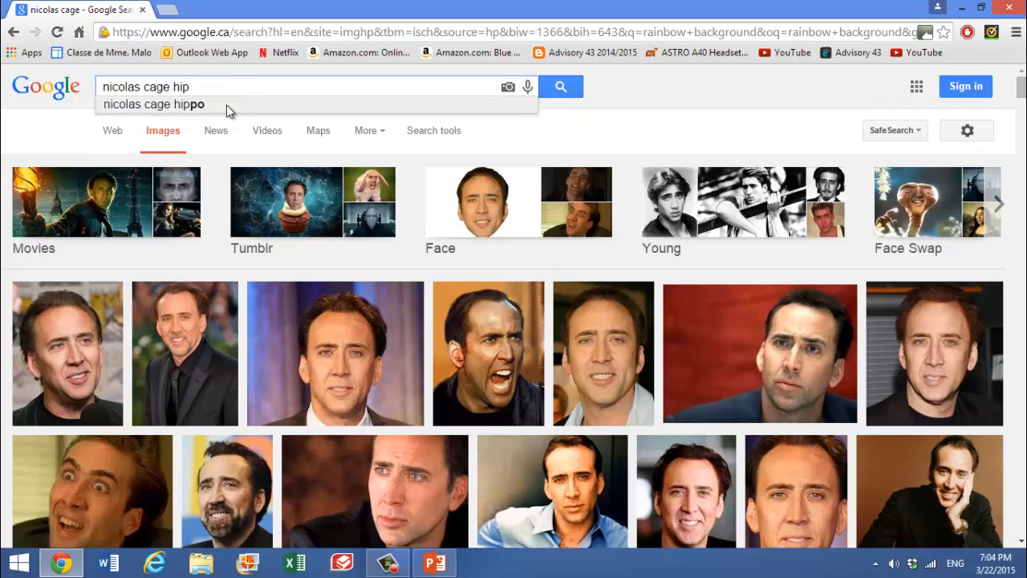
{"action": "left_click", "coordinate": [227, 104]}
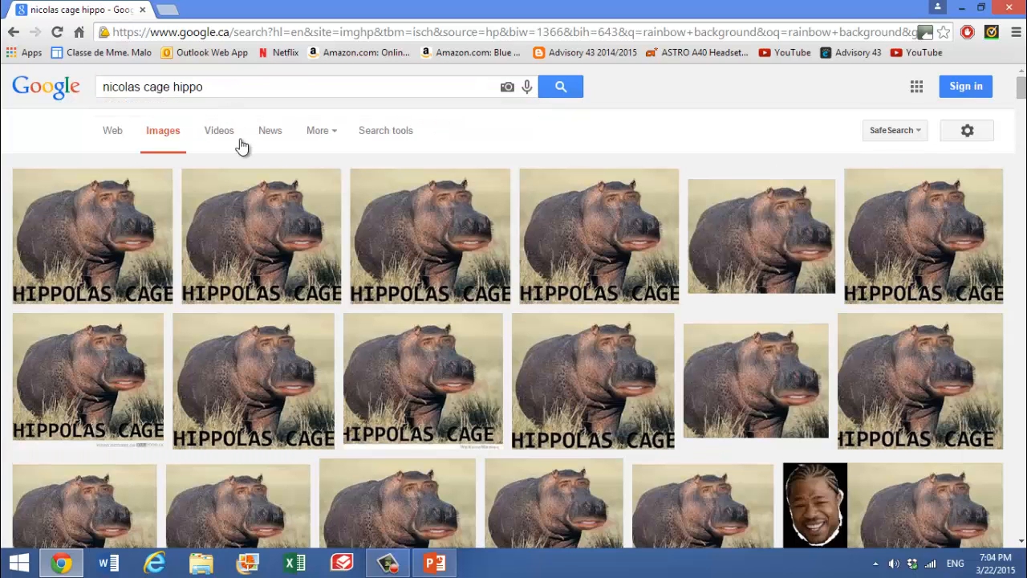
Save the second "HIPPOLAS CAGE" image result to the Desktop as a PNG and dismiss the downloads bar.
{"action": "left_click", "coordinate": [244, 245]}
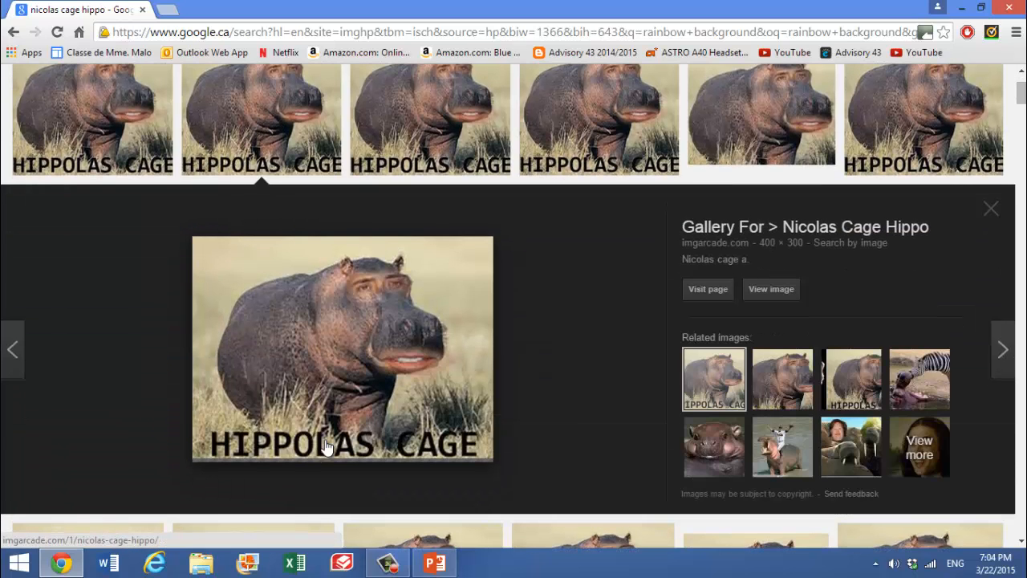
{"action": "right_click", "coordinate": [332, 306]}
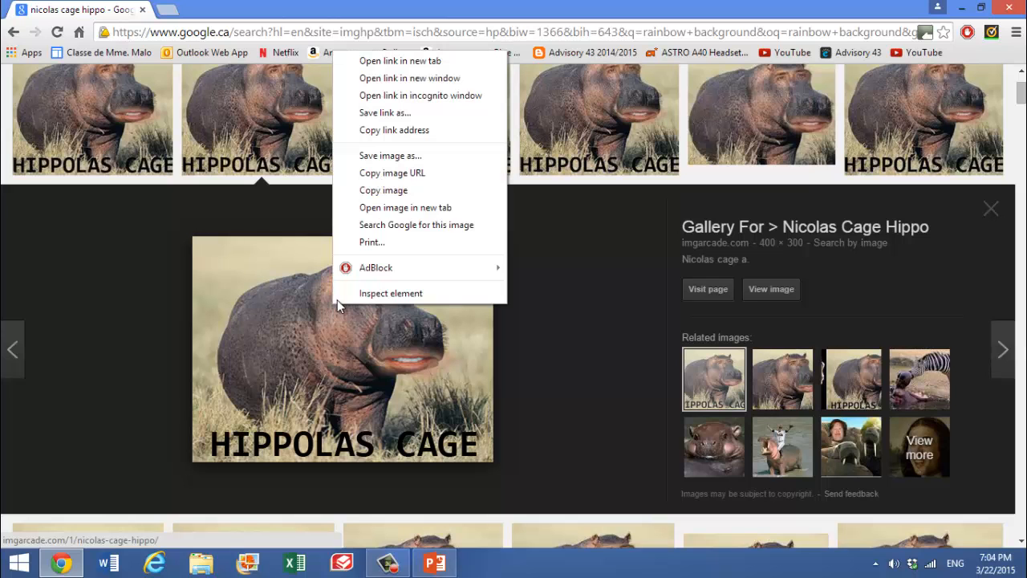
{"action": "left_click", "coordinate": [401, 163]}
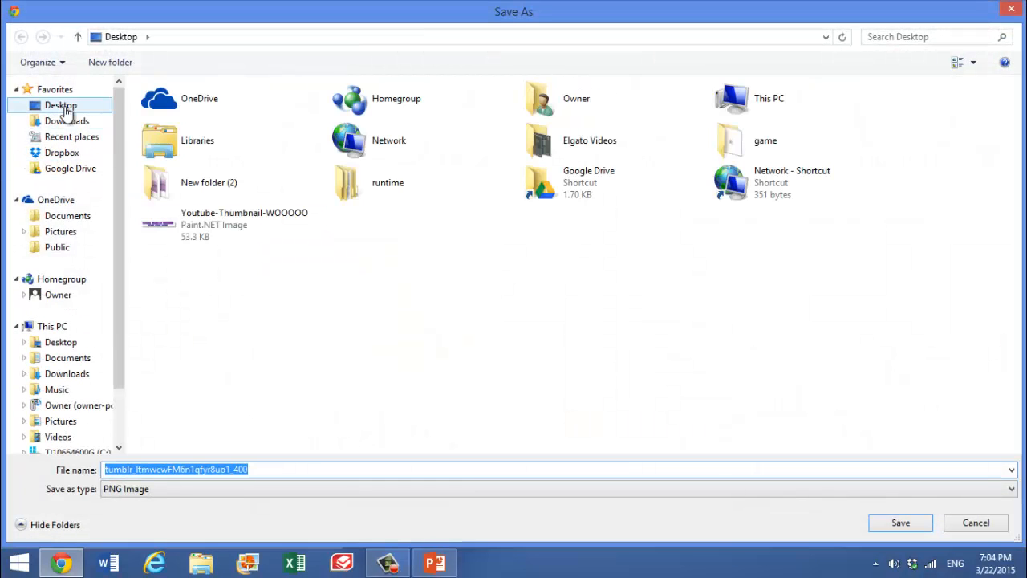
{"action": "left_click", "coordinate": [490, 446]}
{"action": "left_click", "coordinate": [899, 522]}
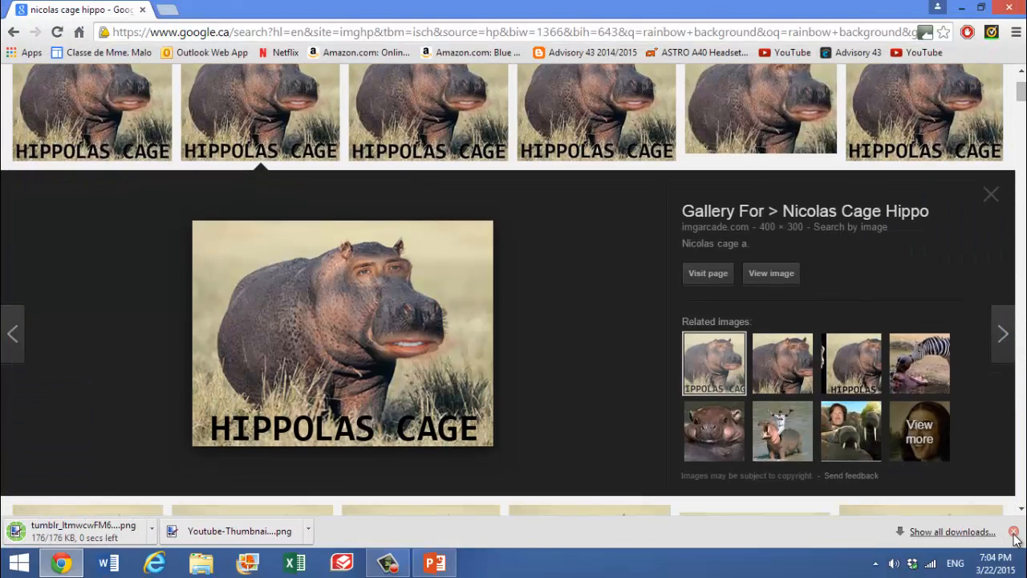
{"action": "left_click", "coordinate": [1013, 531]}
Leave Chrome and insert the saved hippo picture from the desktop into the PowerPoint slide, below the logo and beside the text box.
{"action": "left_click", "coordinate": [961, 7]}
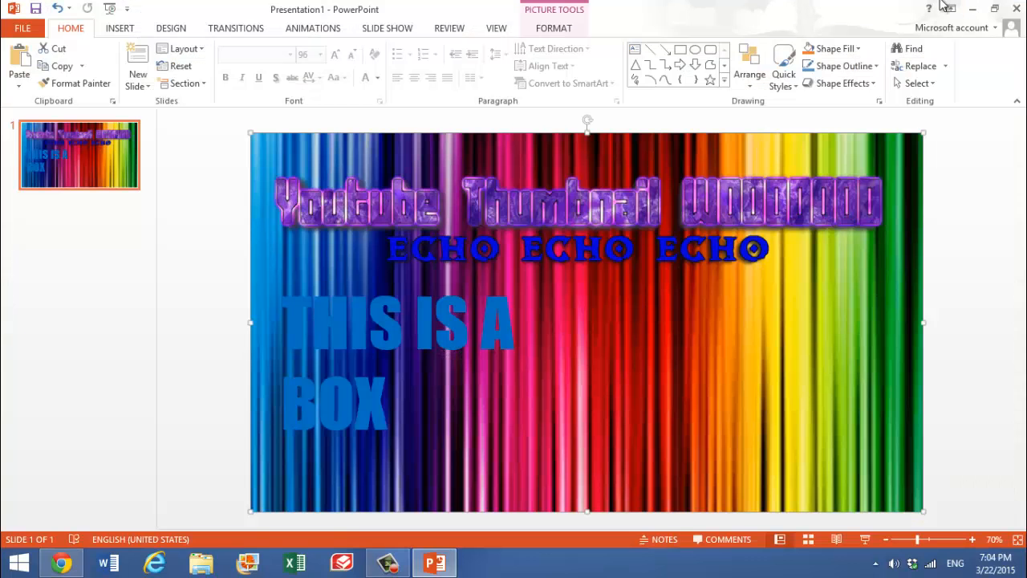
{"action": "left_click", "coordinate": [974, 8]}
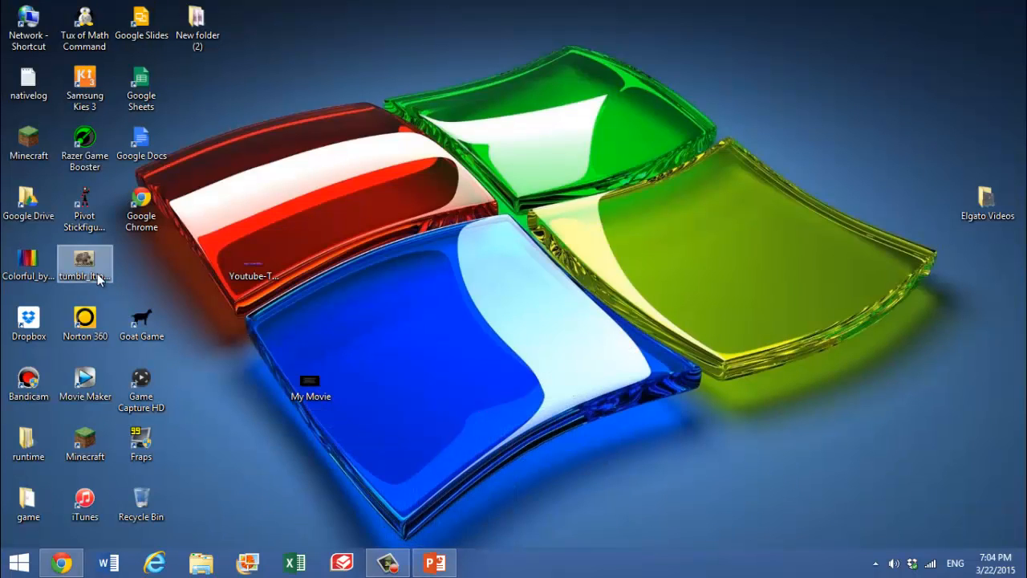
{"action": "mouse_move", "coordinate": [85, 261]}
{"action": "left_mouse_down"}
{"action": "mouse_move", "coordinate": [365, 527]}
{"action": "mouse_move", "coordinate": [434, 564]}
{"action": "mouse_move", "coordinate": [401, 563]}
{"action": "mouse_move", "coordinate": [409, 566]}
{"action": "mouse_move", "coordinate": [493, 429]}
{"action": "mouse_move", "coordinate": [436, 557]}
{"action": "mouse_move", "coordinate": [437, 526]}
{"action": "mouse_move", "coordinate": [619, 350]}
{"action": "mouse_move", "coordinate": [751, 433]}
{"action": "mouse_move", "coordinate": [732, 419]}
{"action": "mouse_move", "coordinate": [745, 409]}
{"action": "left_mouse_up"}
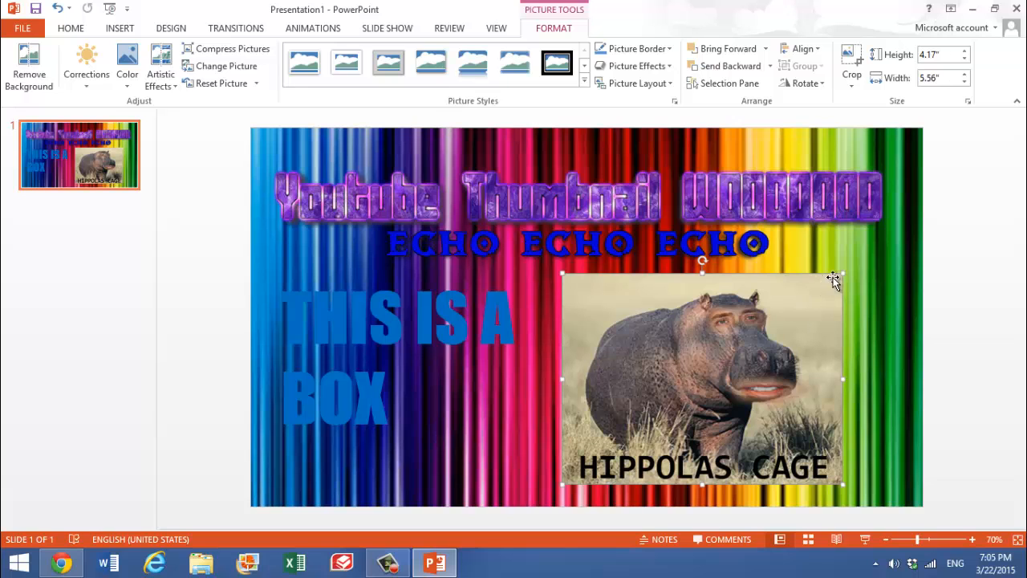
Tilt the hippo picture clockwise, shrink it proportionally to about 3.29" by 4.39", and move it up slightly to fit the slide.
{"action": "left_click_drag", "start_coordinate": [702, 261], "coordinate": [749, 275]}
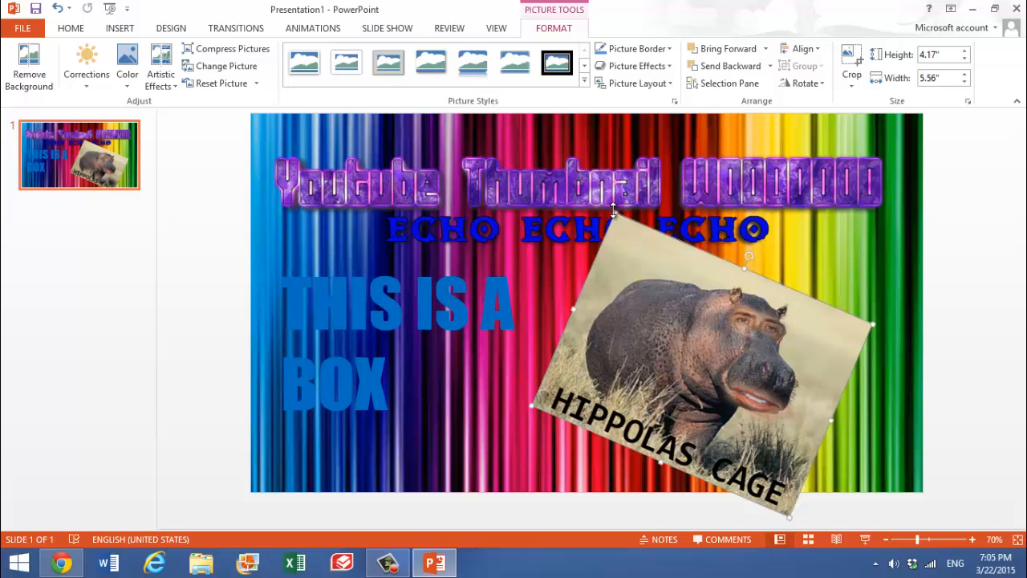
{"action": "left_click_drag", "start_coordinate": [614, 212], "coordinate": [651, 277]}
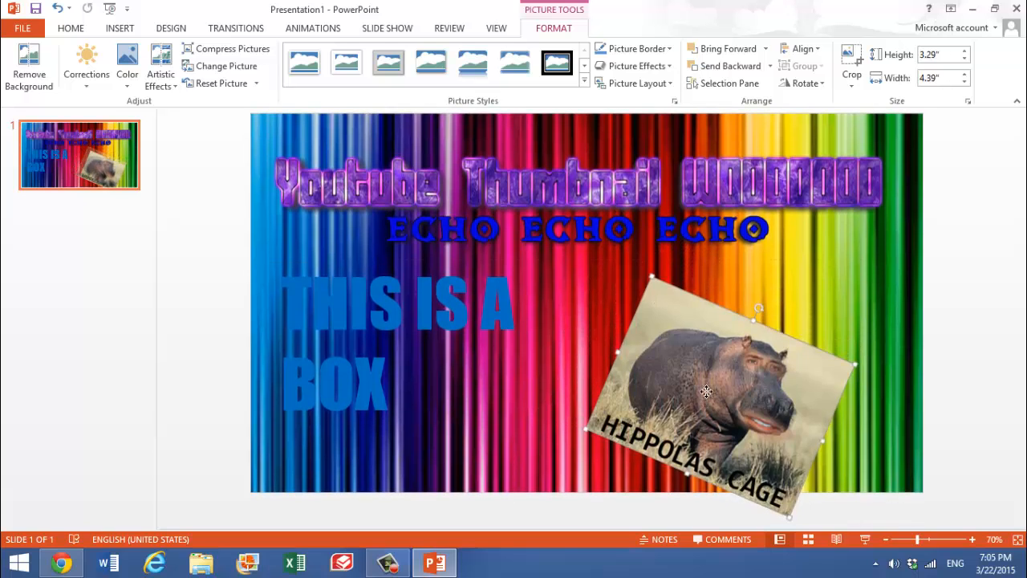
{"action": "left_click_drag", "start_coordinate": [705, 405], "coordinate": [706, 381]}
{"action": "left_click", "coordinate": [540, 440]}
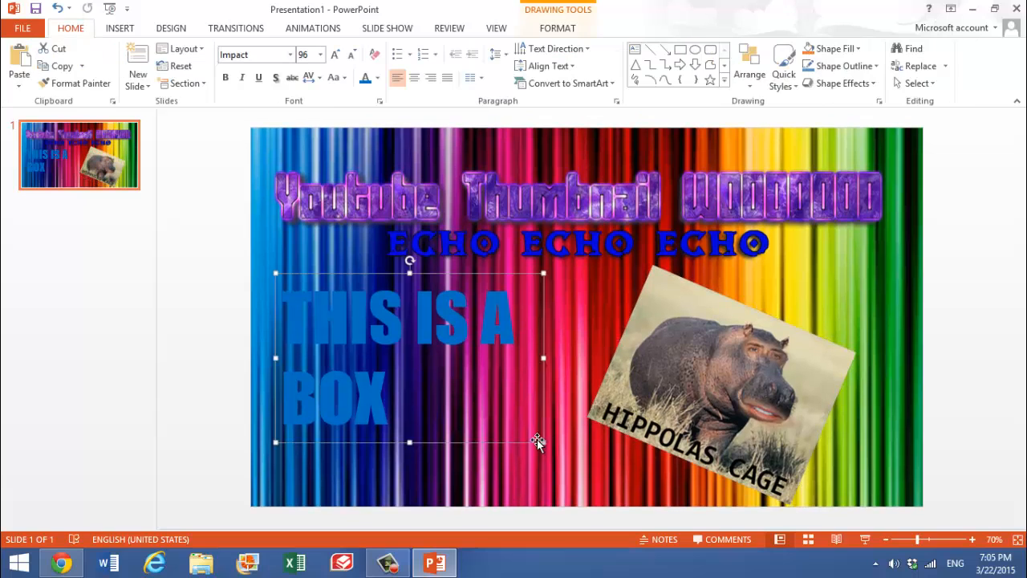
Stretch the hippo picture's height to about 3.52", shift it slightly toward the text box, and trim its size at the lower corner.
{"action": "left_click", "coordinate": [580, 315]}
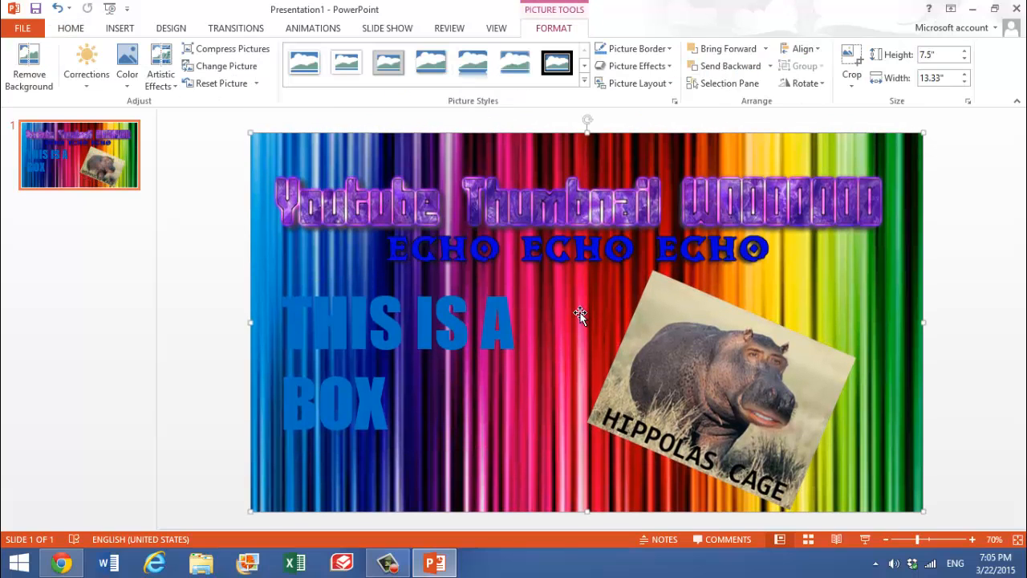
{"action": "left_click", "coordinate": [667, 326]}
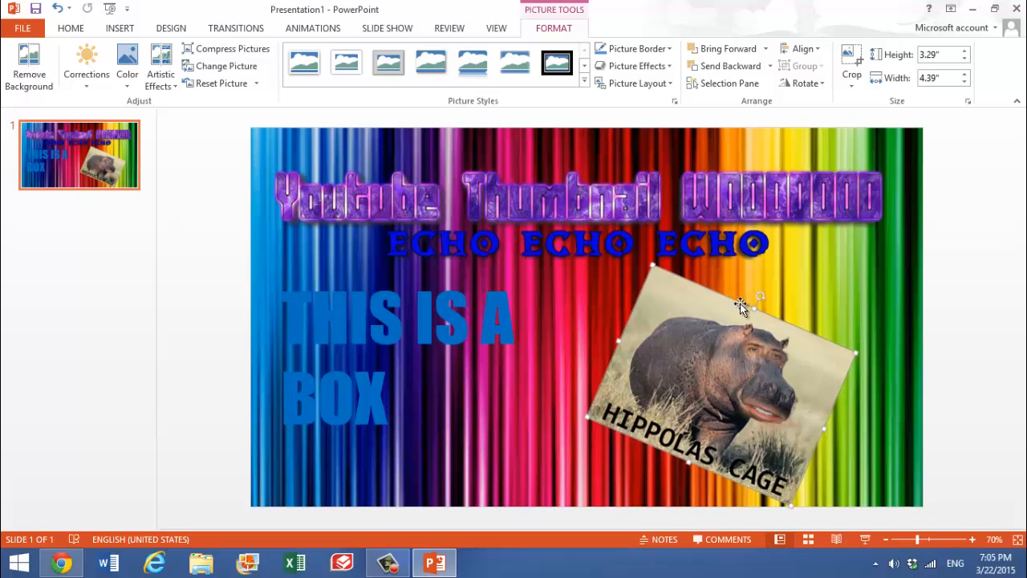
{"action": "left_click_drag", "start_coordinate": [751, 305], "coordinate": [772, 291]}
{"action": "left_click", "coordinate": [793, 278]}
{"action": "left_click_drag", "start_coordinate": [684, 388], "coordinate": [667, 394]}
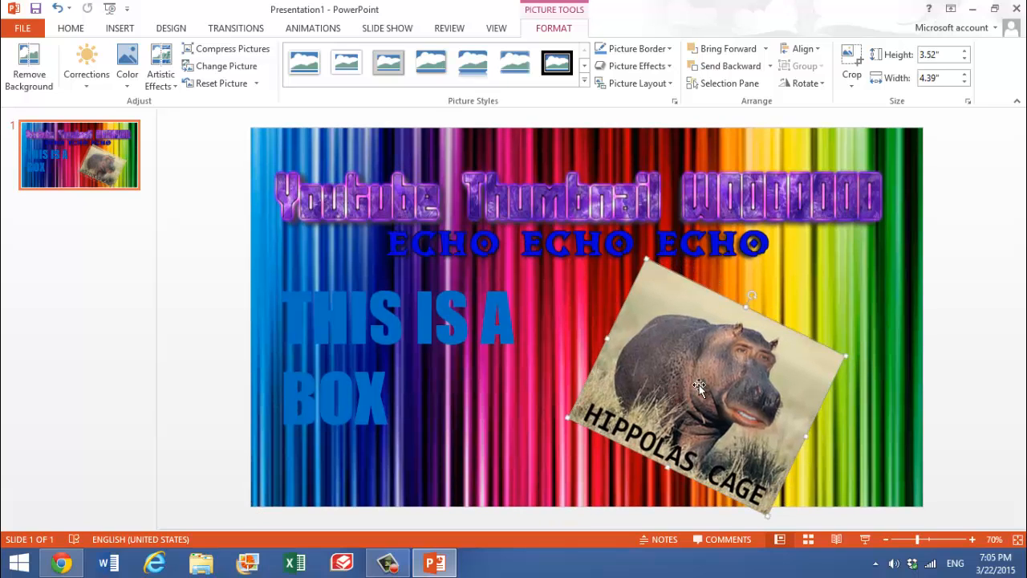
{"action": "left_click_drag", "start_coordinate": [767, 514], "coordinate": [763, 507]}
Group the rainbow background, the logo, the "THIS IS A BOX" text box and the hippo picture into one object.
{"action": "left_click", "coordinate": [885, 402]}
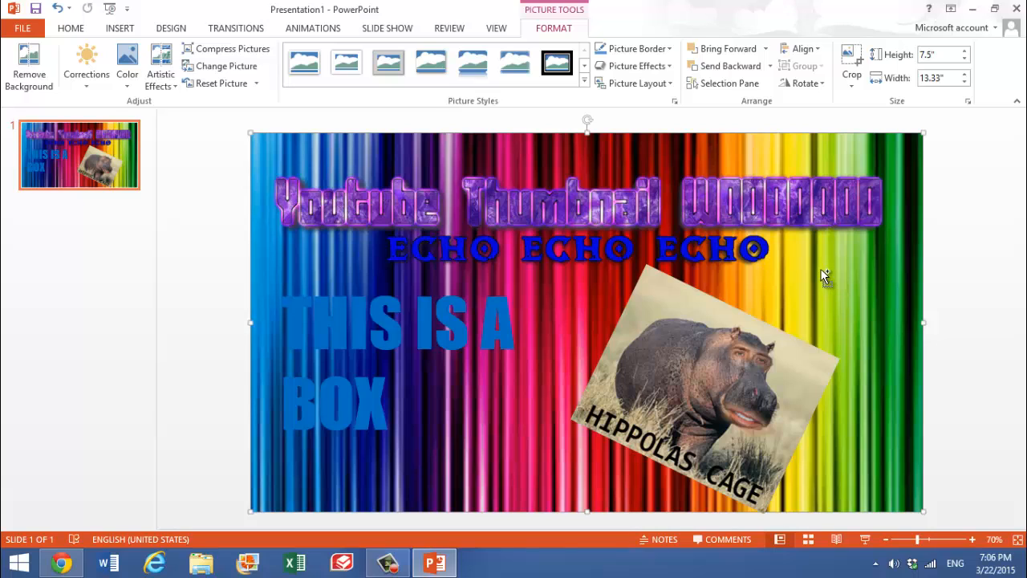
{"action": "left_click", "coordinate": [758, 202]}
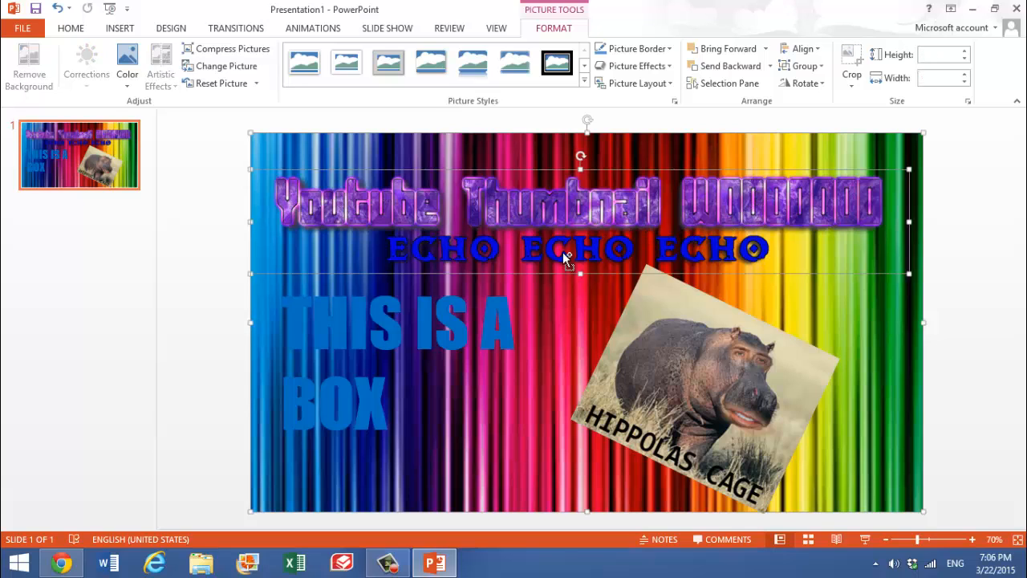
{"action": "left_click", "coordinate": [353, 319], "text": "shift"}
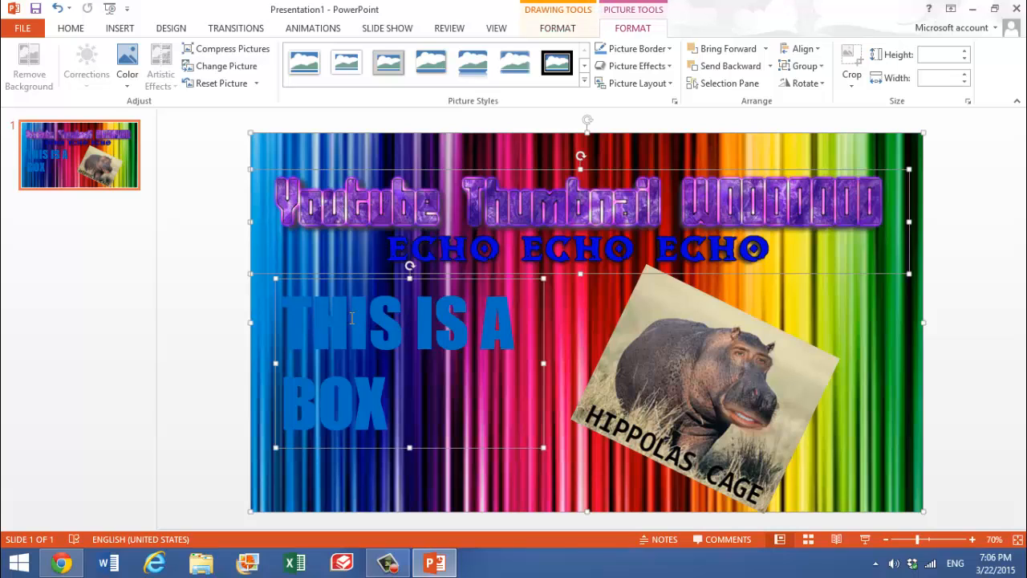
{"action": "left_click", "coordinate": [706, 384], "text": "shift"}
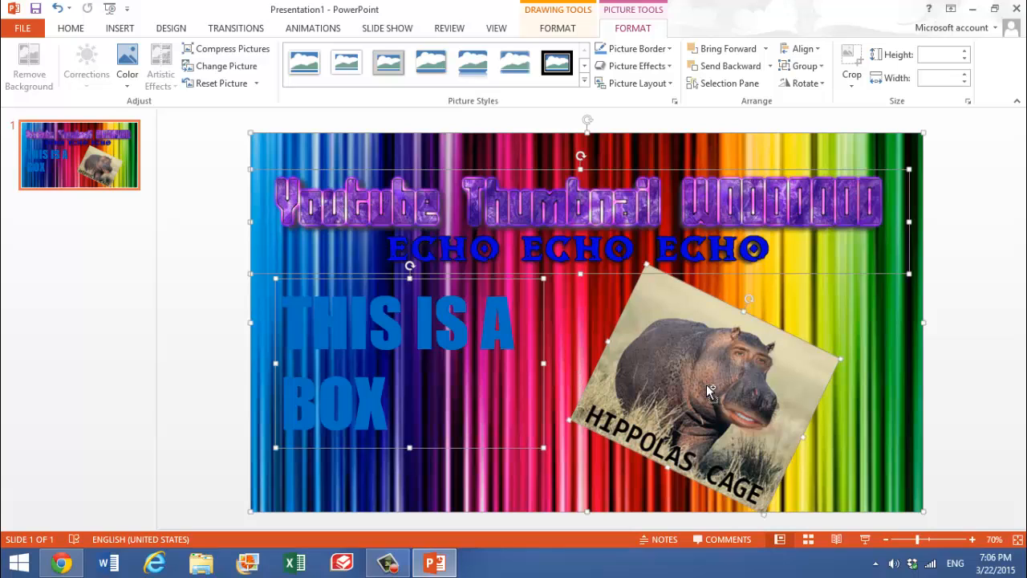
{"action": "right_click", "coordinate": [882, 342]}
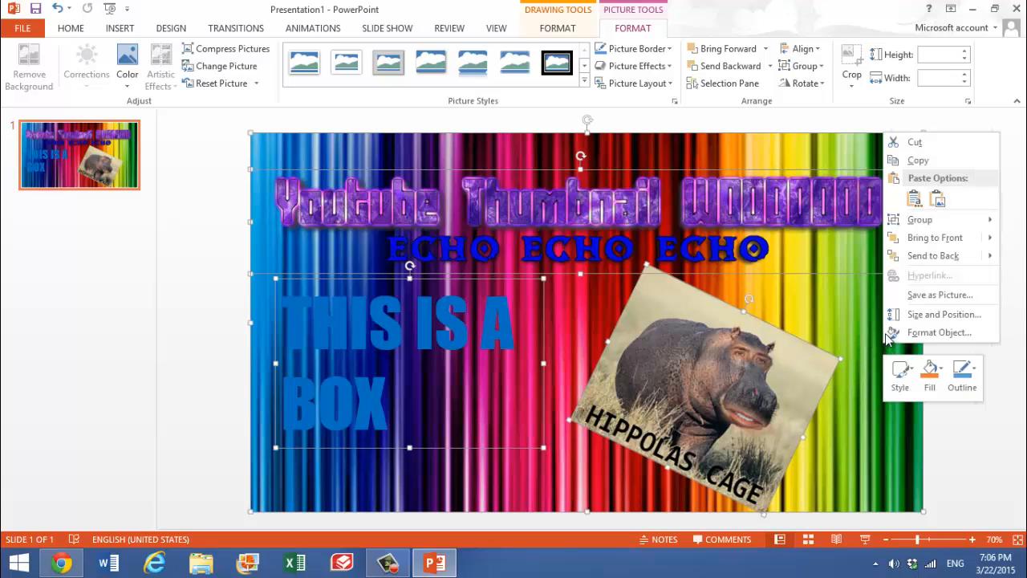
{"action": "mouse_move", "coordinate": [923, 220]}
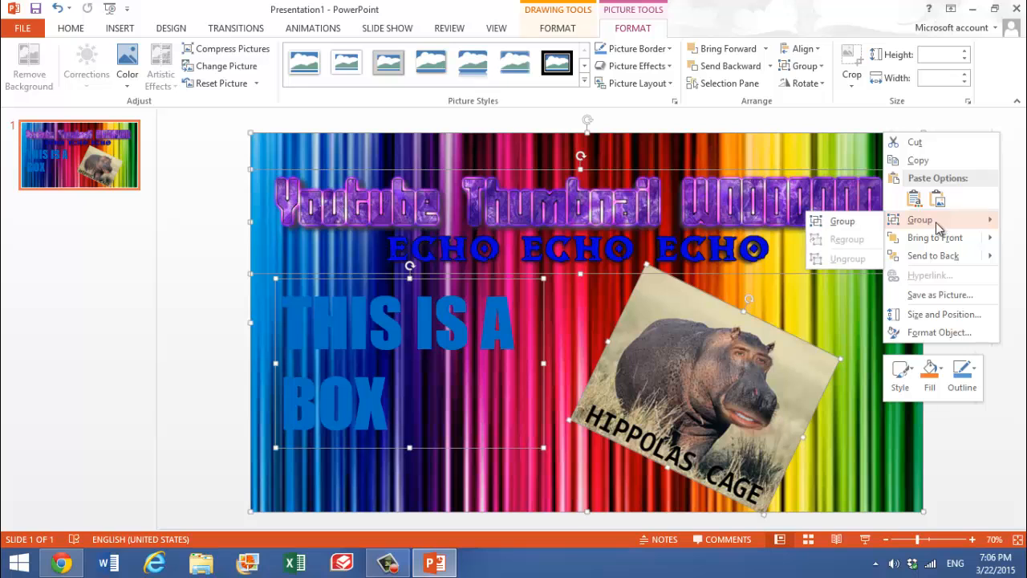
{"action": "left_click", "coordinate": [856, 223]}
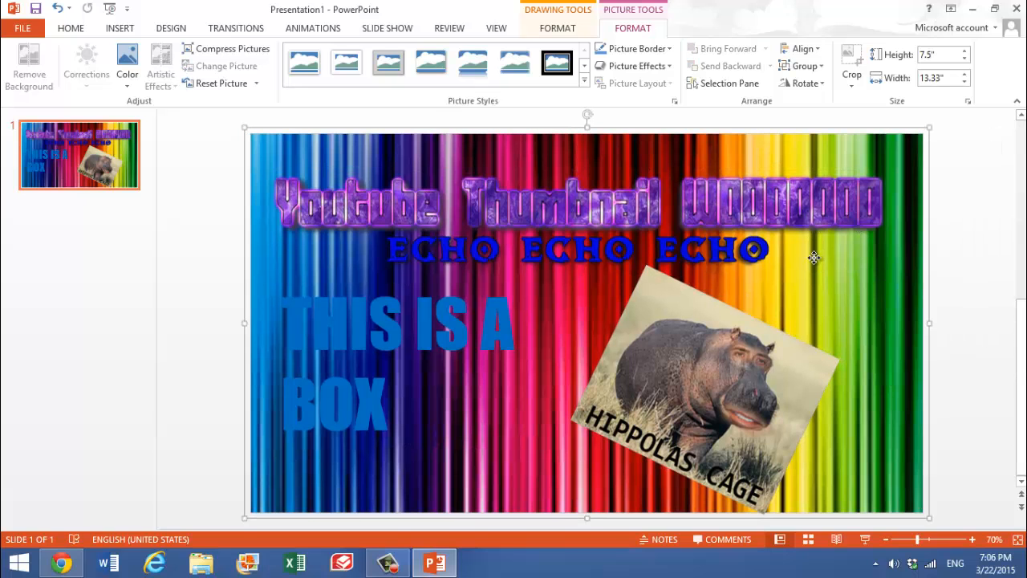
{"action": "mouse_move", "coordinate": [815, 250]}
{"action": "left_mouse_down"}
{"action": "mouse_move", "coordinate": [821, 260]}
{"action": "mouse_move", "coordinate": [702, 315]}
{"action": "mouse_move", "coordinate": [816, 245]}
{"action": "mouse_move", "coordinate": [807, 238]}
{"action": "mouse_move", "coordinate": [815, 253]}
{"action": "left_mouse_up"}
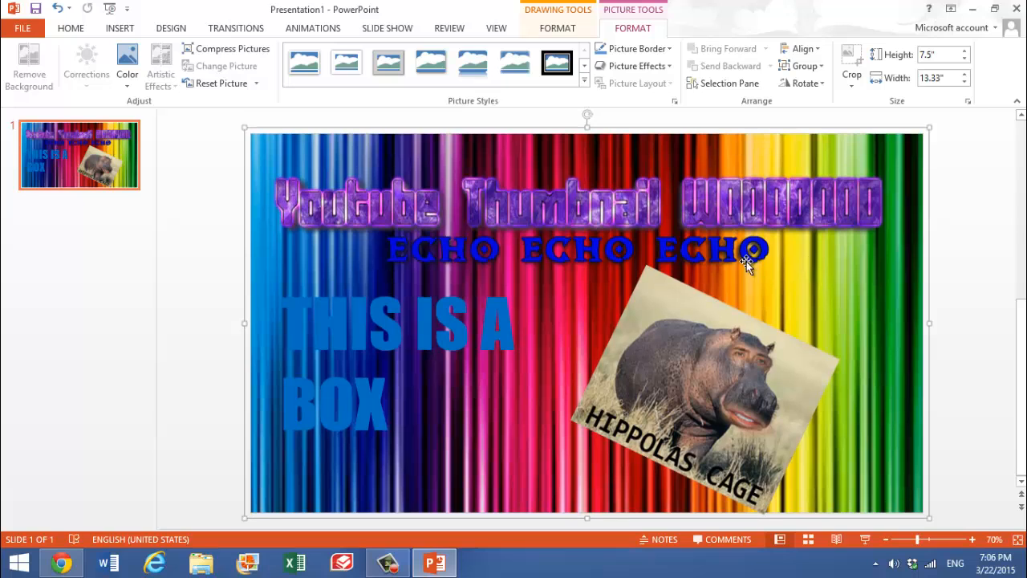
Save the grouped thumbnail as a PNG picture named Picture1 on the Desktop.
{"action": "right_click", "coordinate": [786, 294]}
{"action": "right_click", "coordinate": [791, 270]}
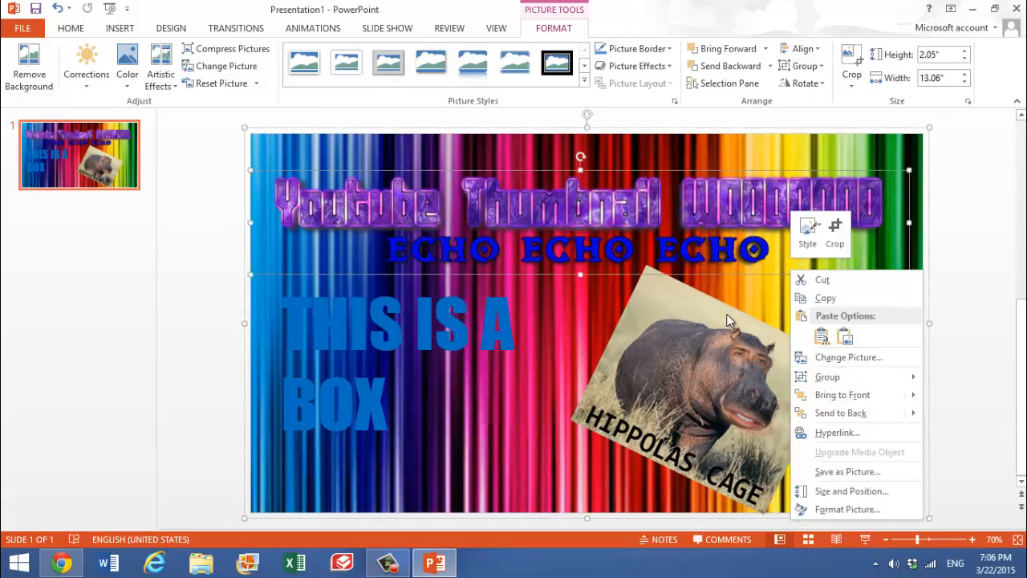
{"action": "right_click", "coordinate": [773, 301]}
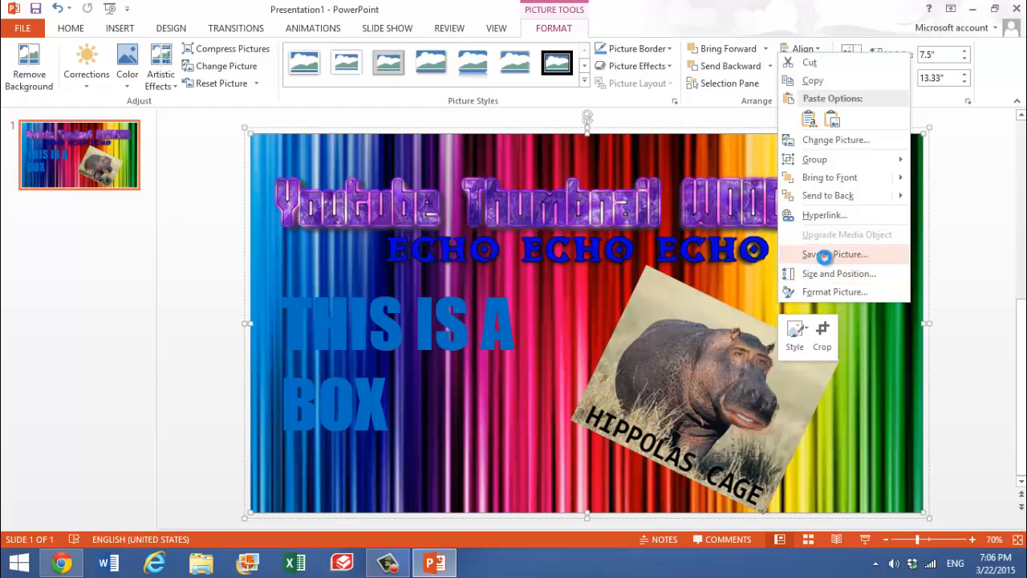
{"action": "left_click", "coordinate": [824, 255]}
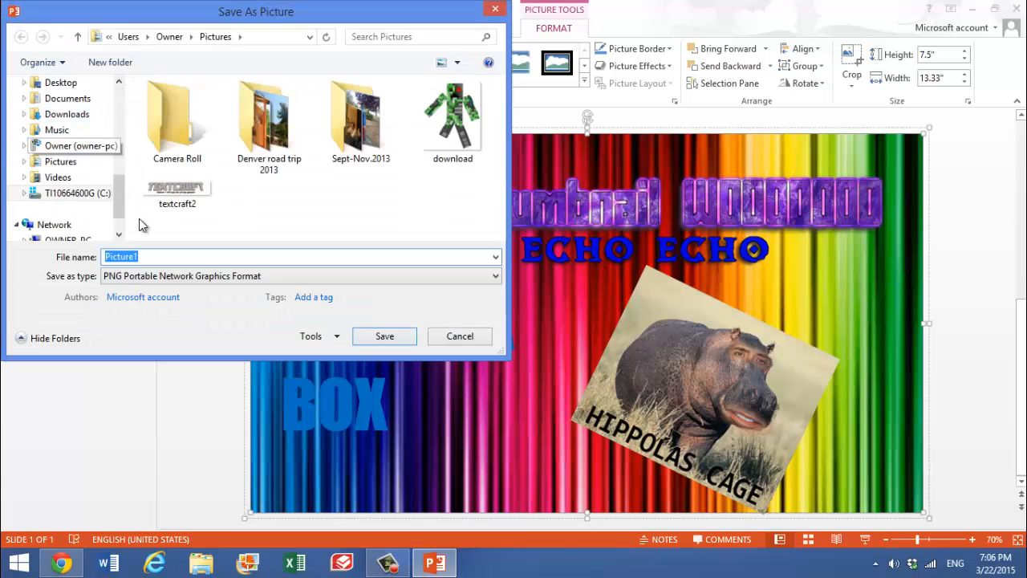
{"action": "scroll", "coordinate": [72, 161], "scroll_direction": "up", "scroll_amount": 5}
{"action": "left_click", "coordinate": [61, 83]}
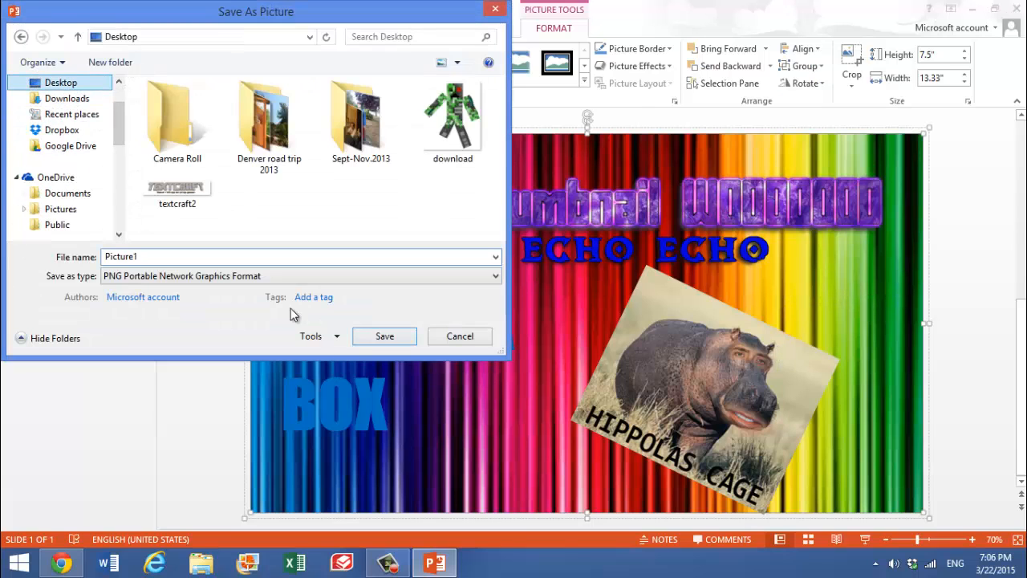
{"action": "left_click", "coordinate": [382, 335]}
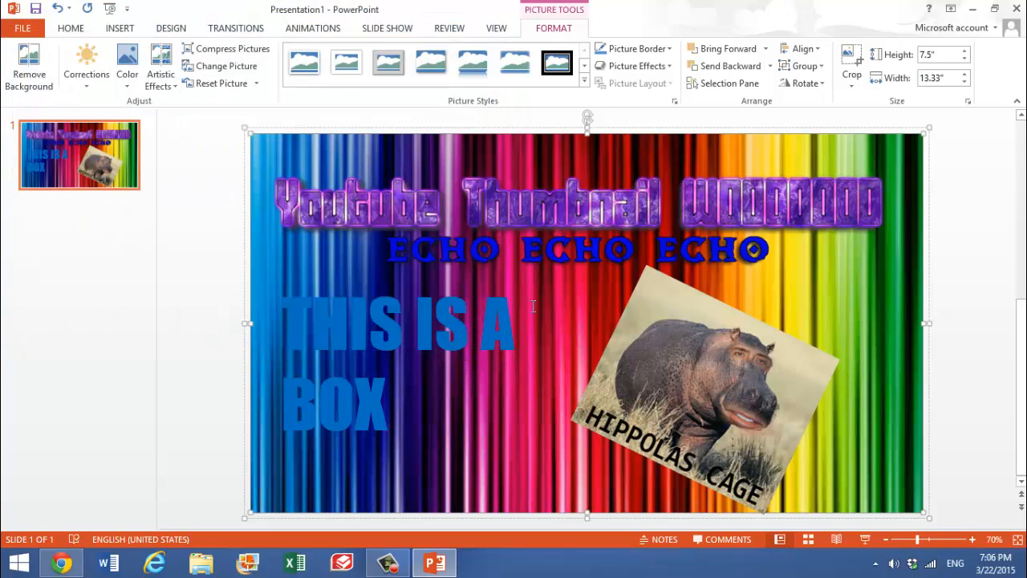
Minimize PowerPoint, move the Picture1 file toward the desktop's middle, and view it in Paint.NET, dismissing the update offer and closing the program.
{"action": "left_click", "coordinate": [972, 9]}
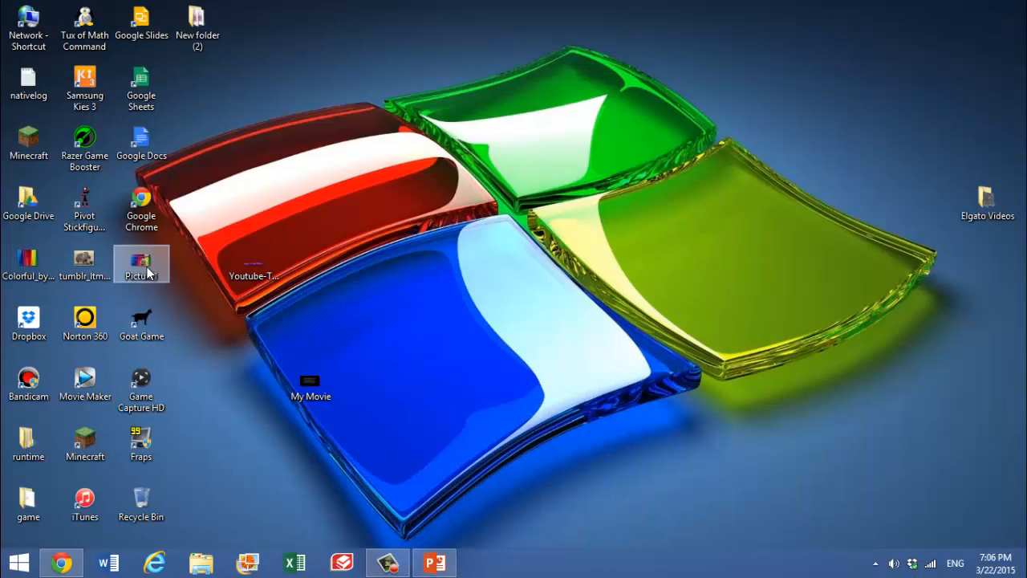
{"action": "left_click_drag", "start_coordinate": [147, 273], "coordinate": [419, 210]}
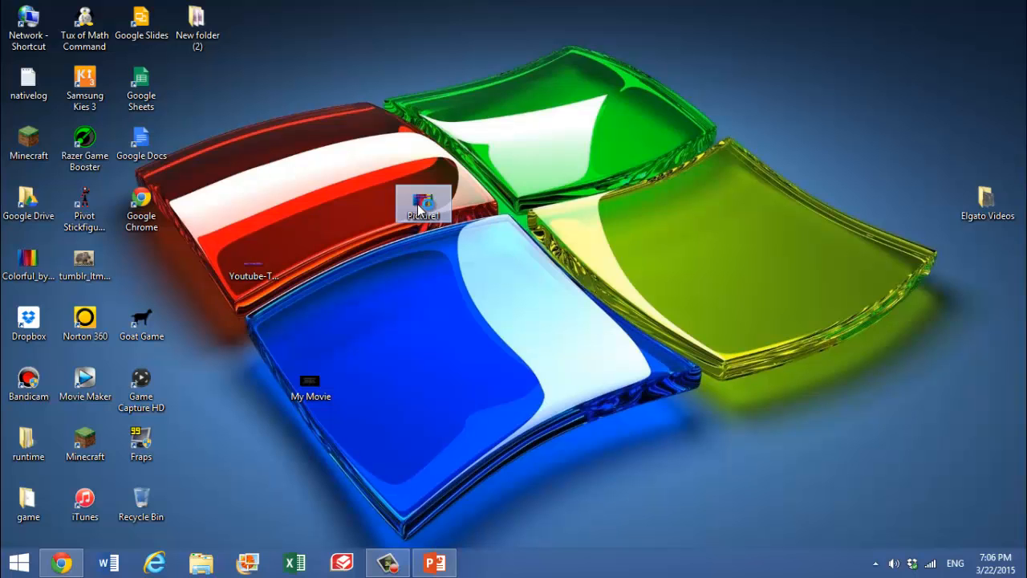
{"action": "double_click", "coordinate": [419, 210]}
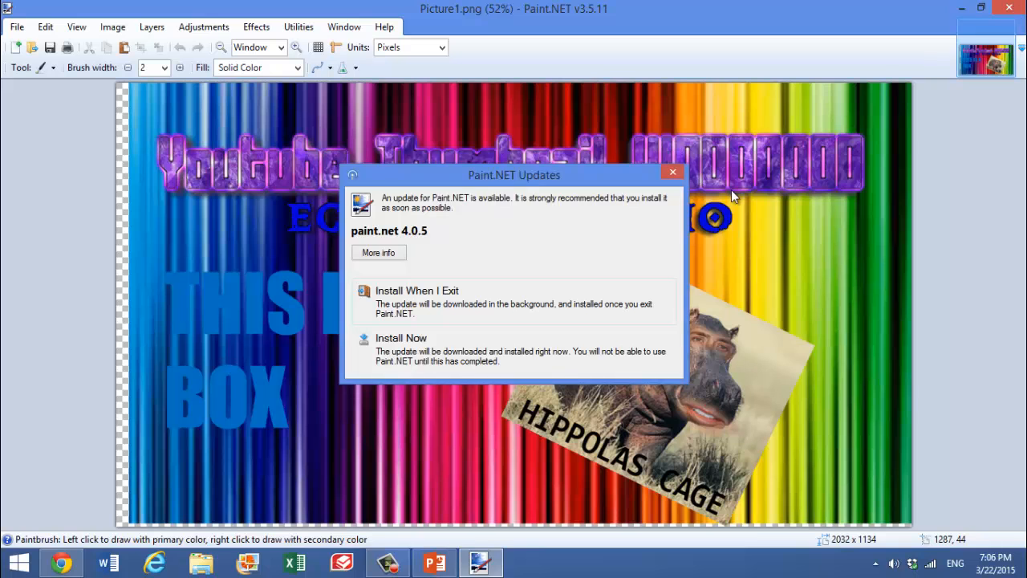
{"action": "left_click", "coordinate": [673, 172]}
{"action": "left_click", "coordinate": [1021, 4]}
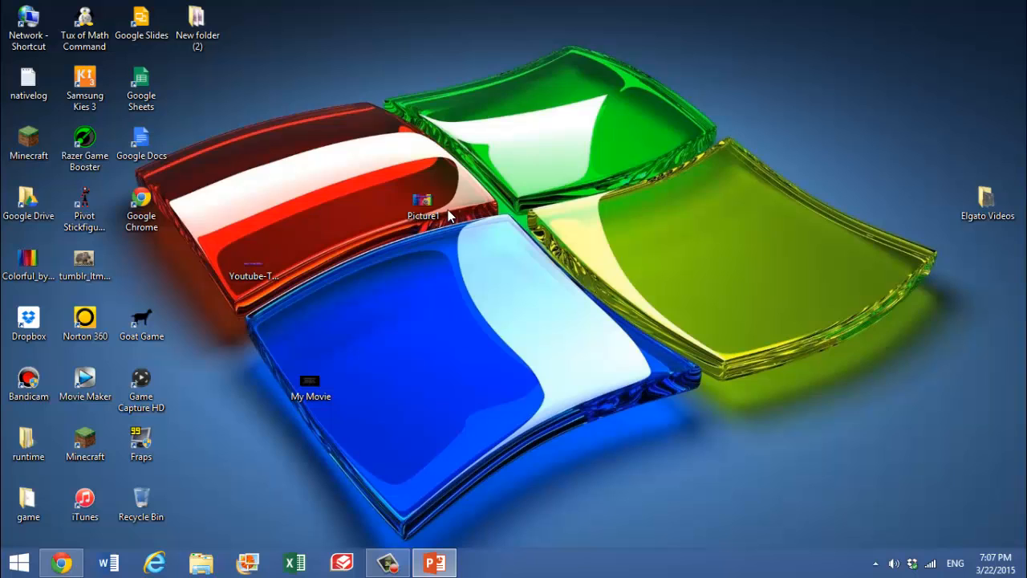
Move the Picture1 file to the desktop's centre, view it in Photo Gallery, and close the viewer.
{"action": "left_click_drag", "start_coordinate": [449, 216], "coordinate": [525, 271]}
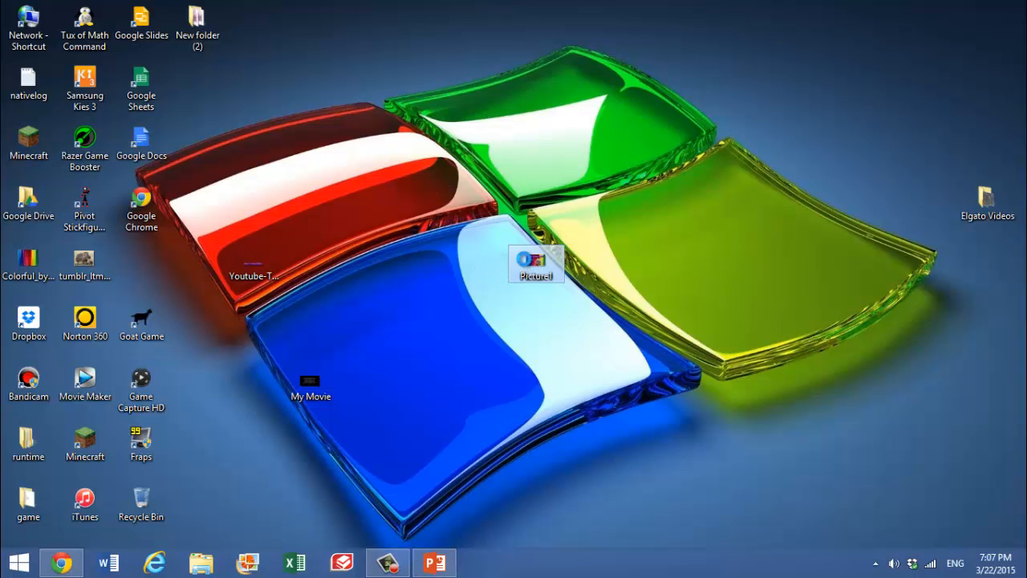
{"action": "right_click", "coordinate": [526, 272]}
{"action": "mouse_move", "coordinate": [734, 303]}
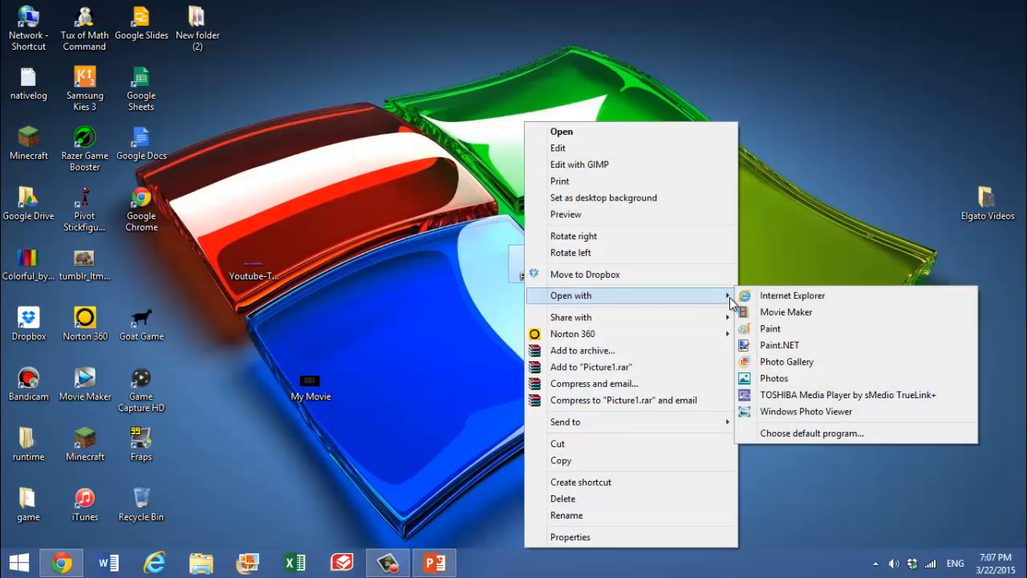
{"action": "left_click", "coordinate": [785, 362]}
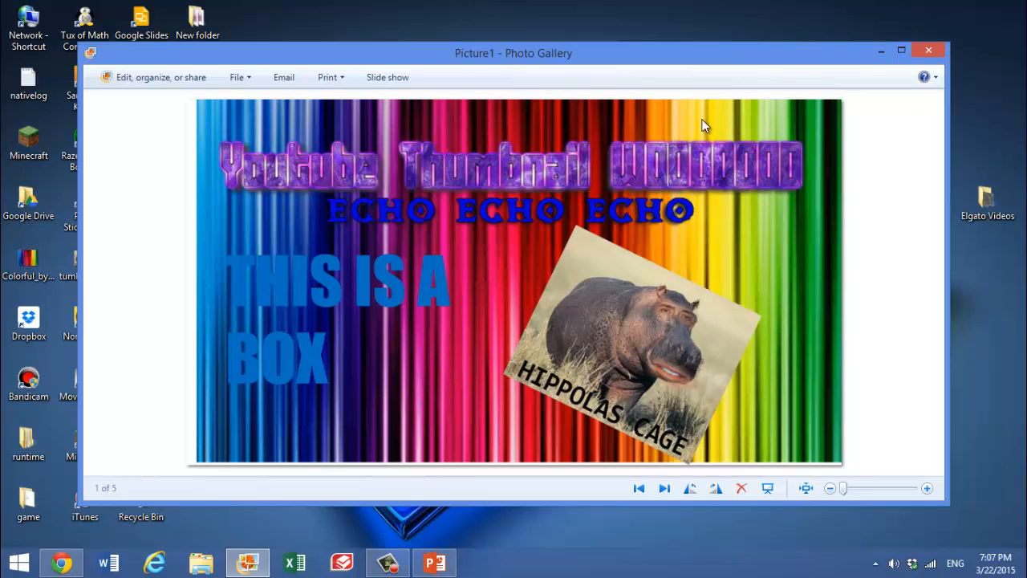
{"action": "left_click", "coordinate": [928, 51]}
Open the properties of the Picture1 file to check its type and size.
{"action": "right_click", "coordinate": [545, 269]}
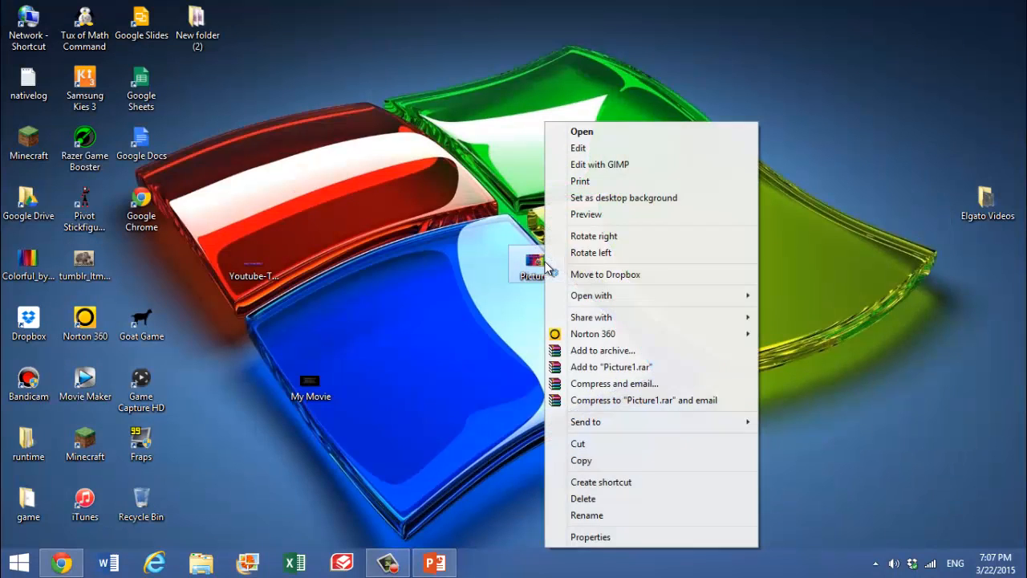
{"action": "left_click", "coordinate": [582, 538]}
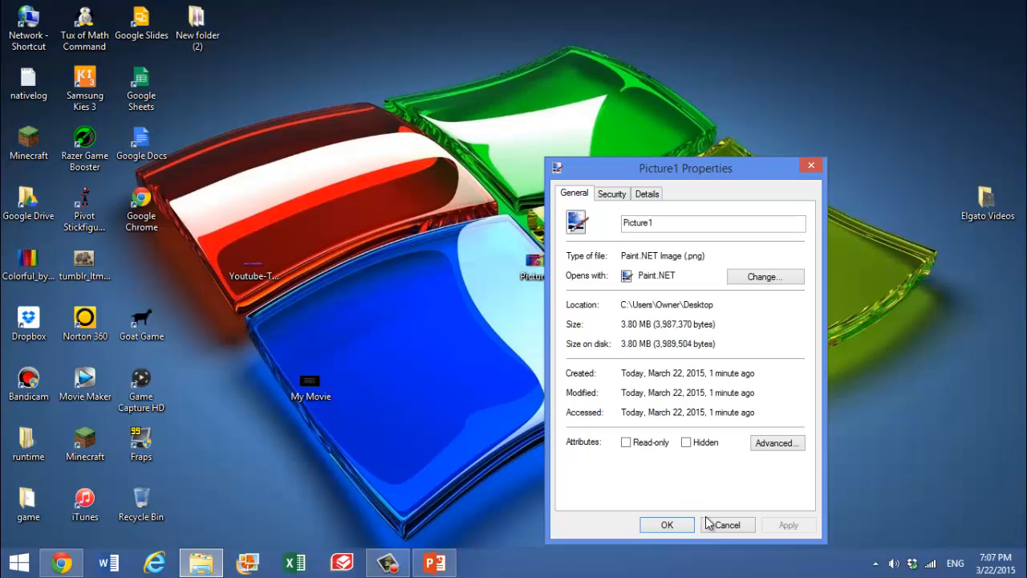
Close the Picture1 properties, view the Picture2 image in Paint, and minimize Paint.
{"action": "left_click", "coordinate": [684, 525]}
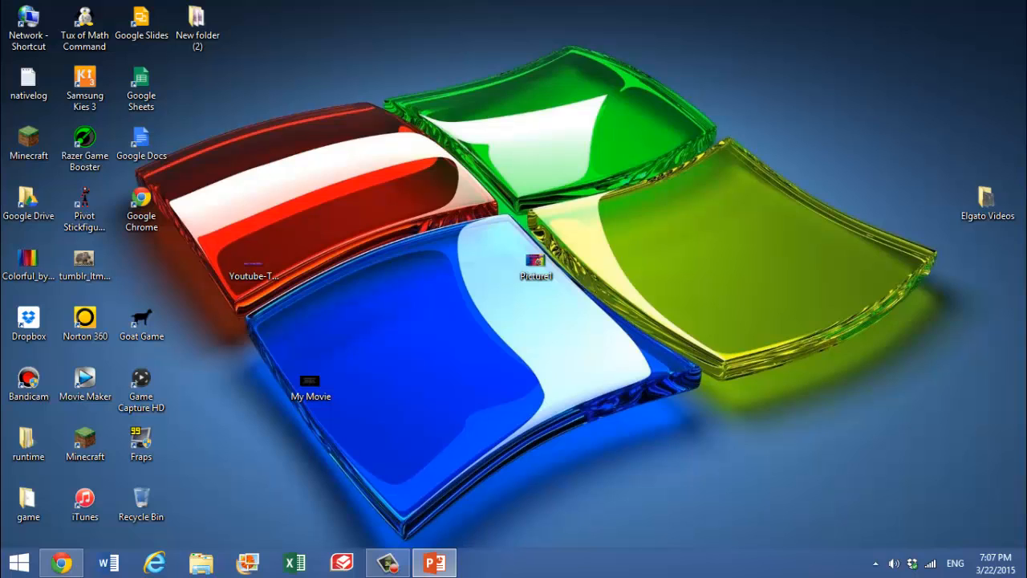
{"action": "left_click", "coordinate": [388, 562]}
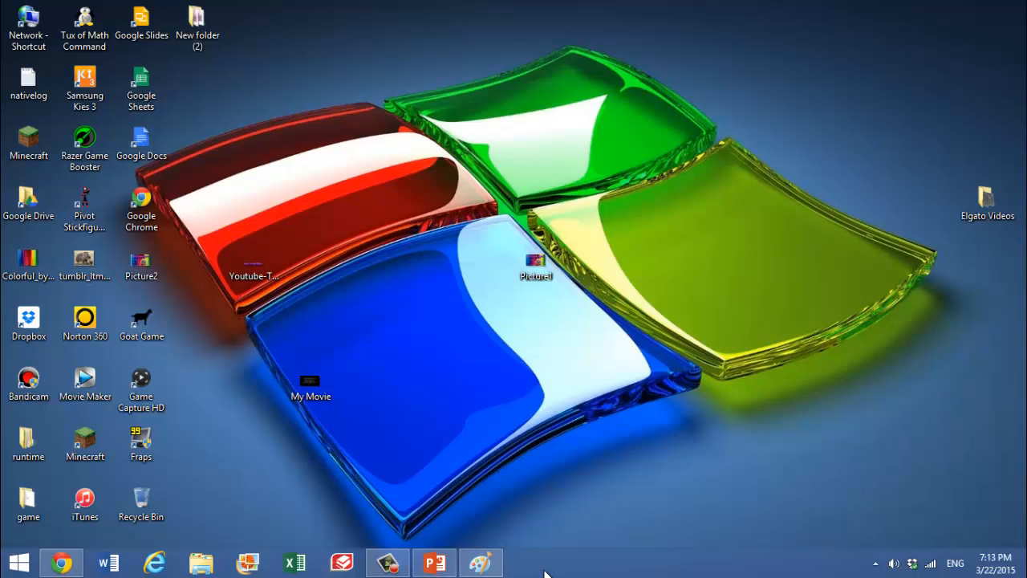
{"action": "left_click", "coordinate": [480, 566]}
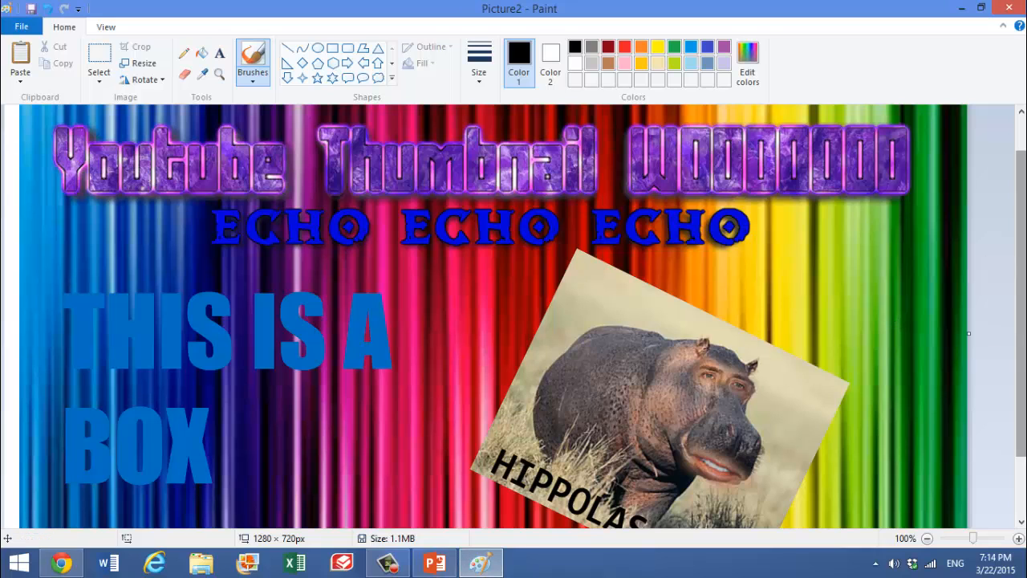
{"action": "scroll", "coordinate": [907, 341], "scroll_direction": "up", "scroll_amount": 2}
{"action": "scroll", "coordinate": [988, 362], "scroll_direction": "down", "scroll_amount": 2}
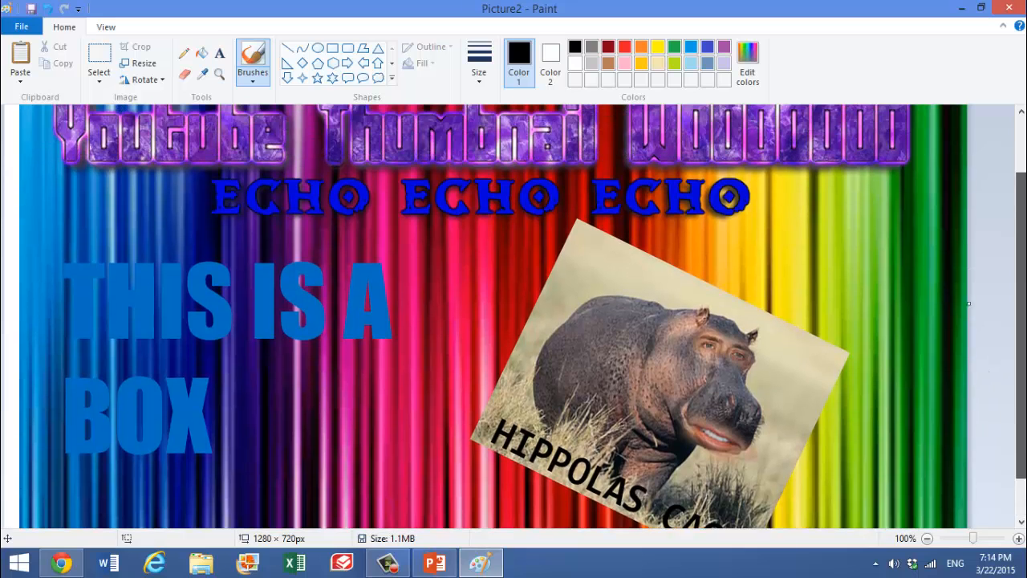
{"action": "scroll", "coordinate": [987, 337], "scroll_direction": "up", "scroll_amount": 1}
{"action": "left_click", "coordinate": [961, 7]}
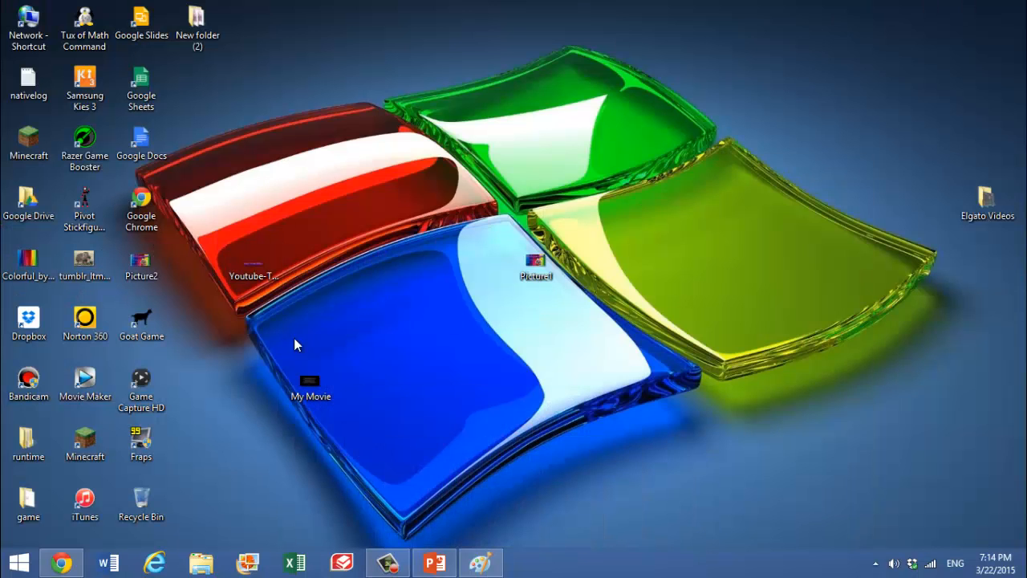
Check the file size of Picture1 in its properties and close them.
{"action": "right_click", "coordinate": [536, 269]}
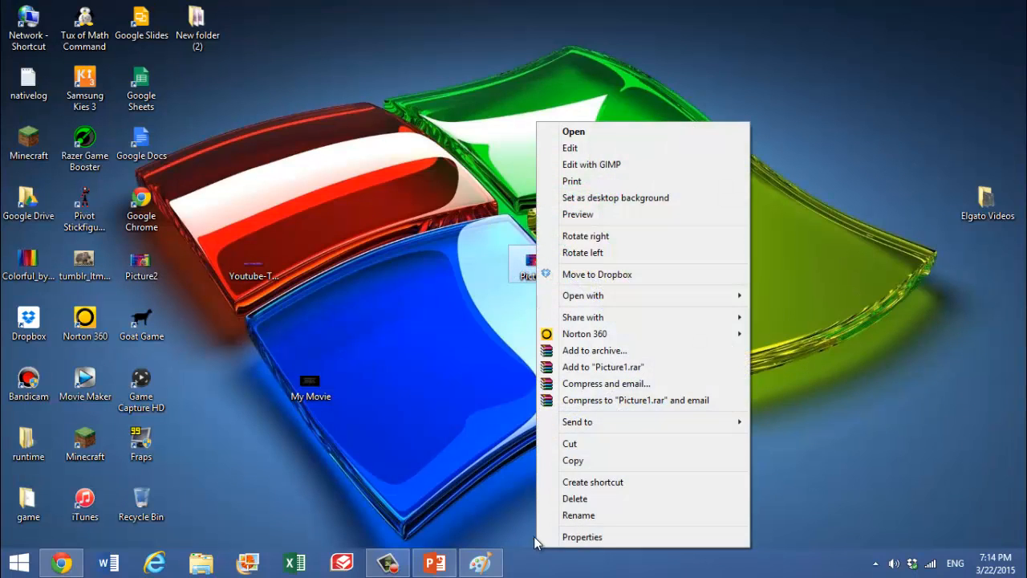
{"action": "left_click", "coordinate": [555, 538]}
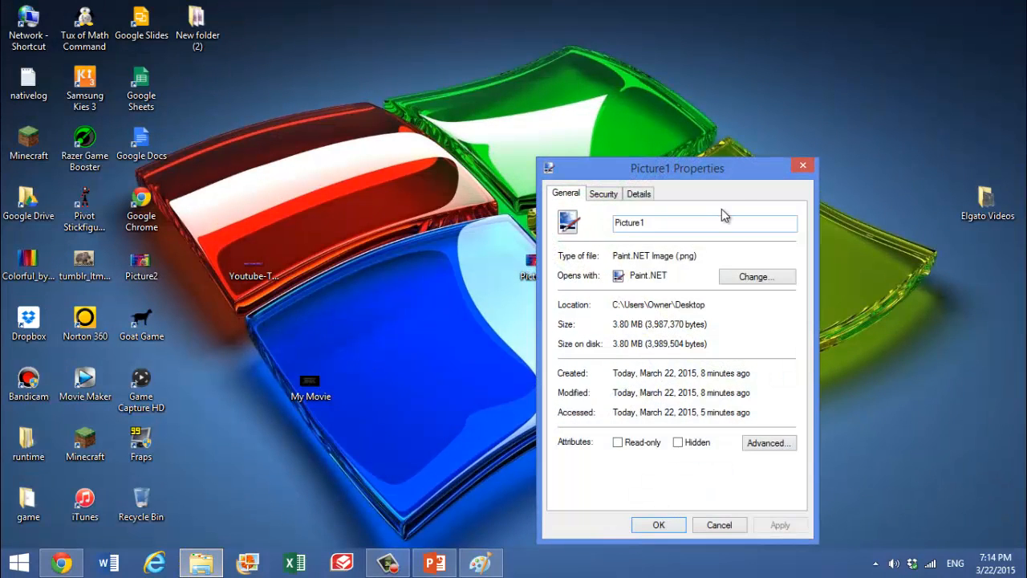
{"action": "left_click", "coordinate": [803, 165]}
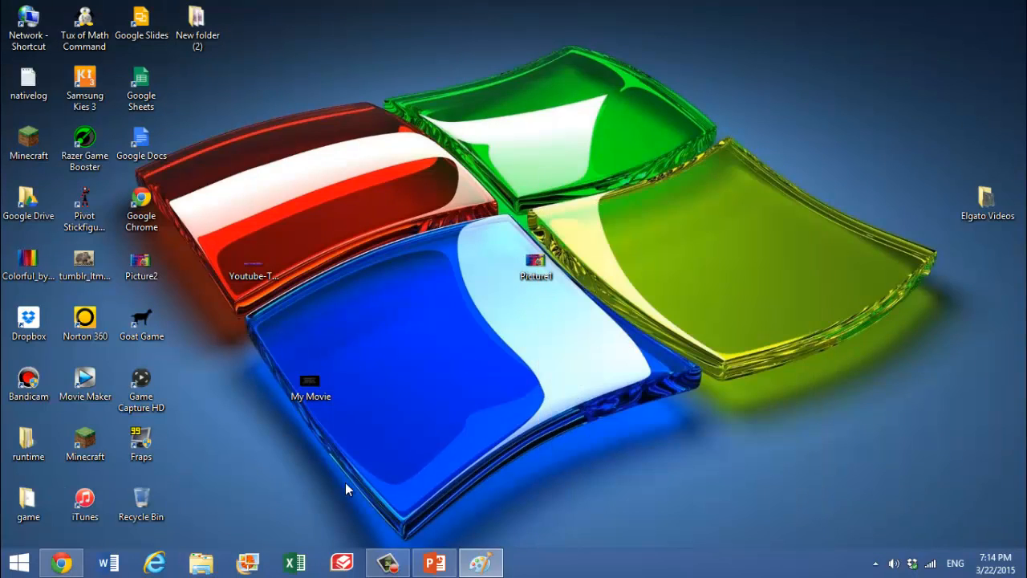
Bring up the PNG Save As dialog for Picture2 in Paint with the Desktop as location, cancel it, and minimize Paint.
{"action": "left_click", "coordinate": [480, 562]}
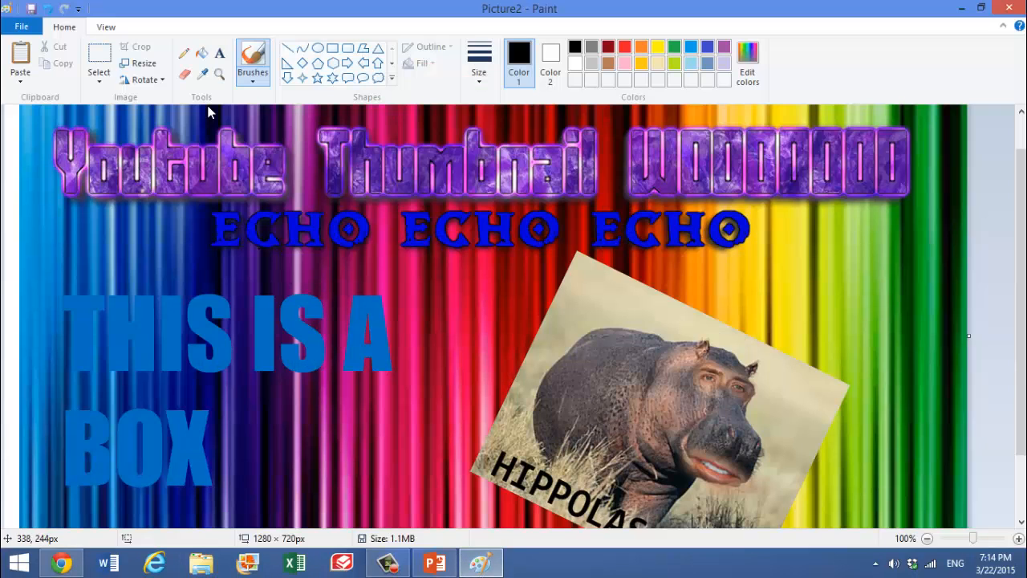
{"action": "left_click", "coordinate": [19, 27]}
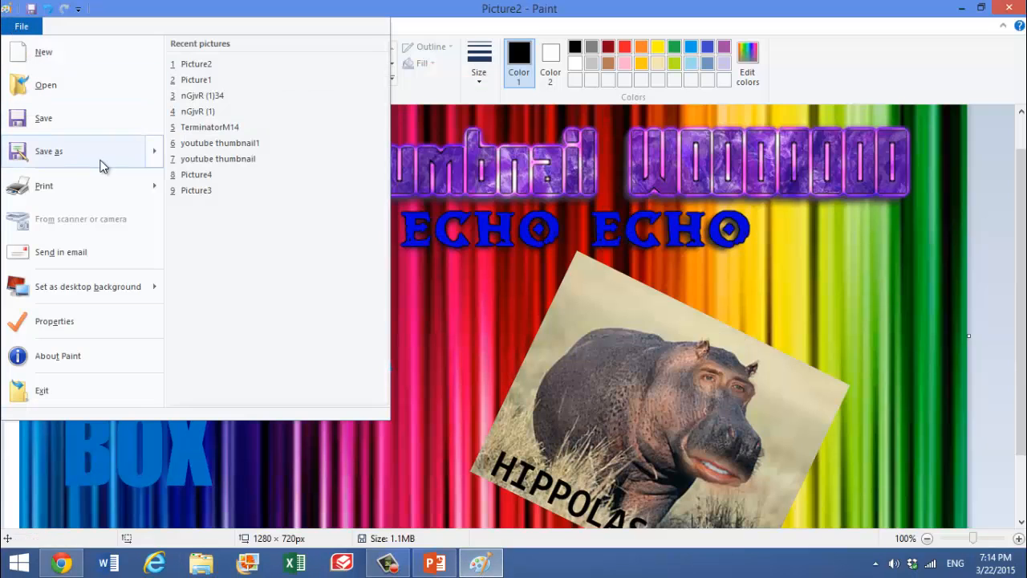
{"action": "mouse_move", "coordinate": [108, 164]}
{"action": "left_click", "coordinate": [280, 83]}
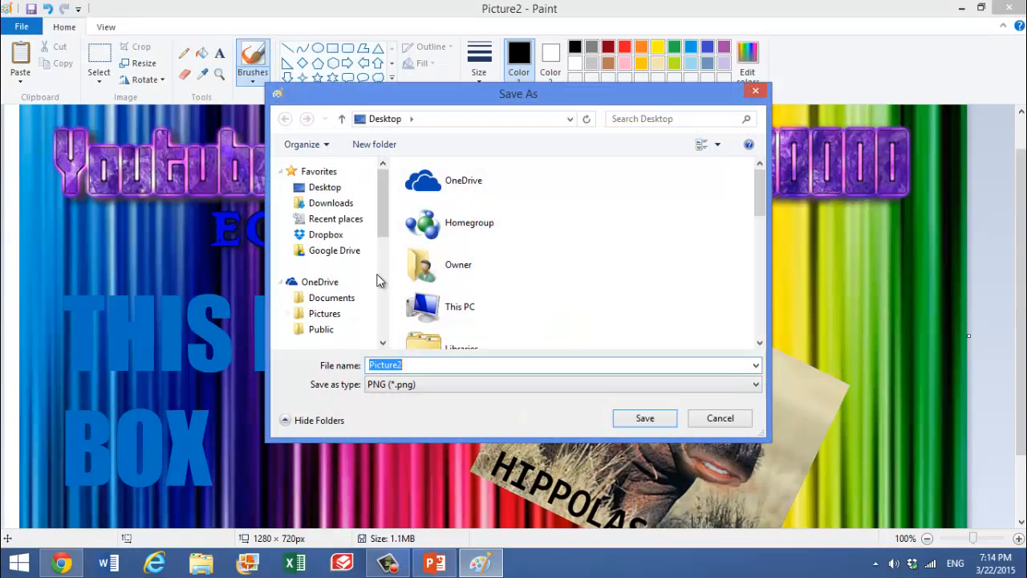
{"action": "left_click", "coordinate": [356, 188]}
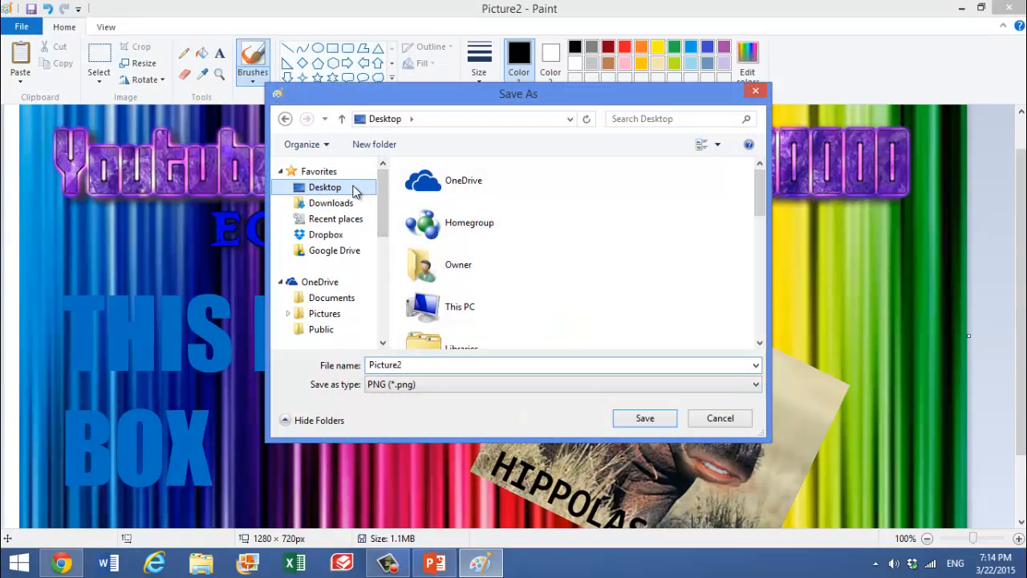
{"action": "left_click", "coordinate": [426, 365]}
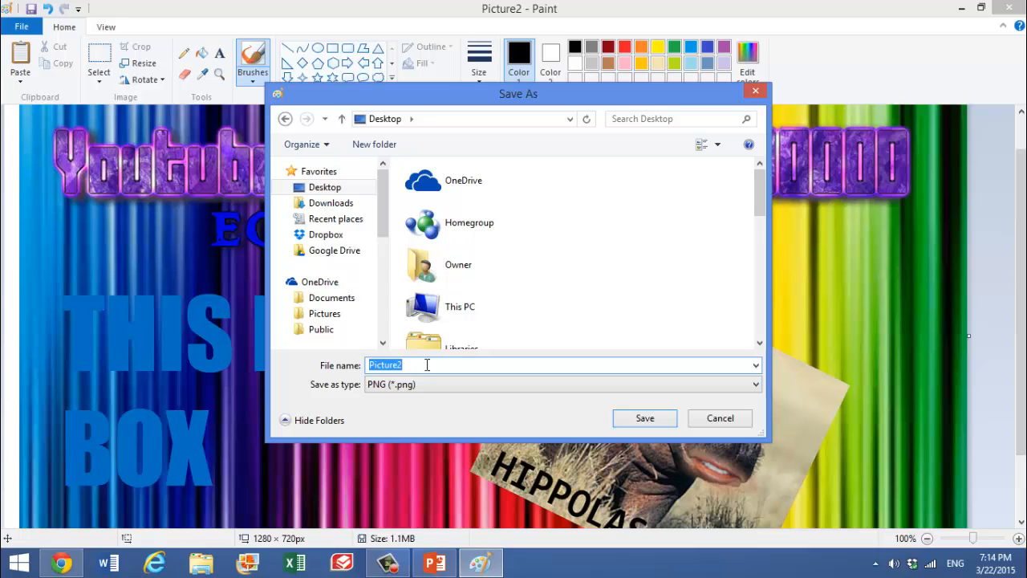
{"action": "left_click", "coordinate": [427, 365]}
{"action": "left_click", "coordinate": [718, 418]}
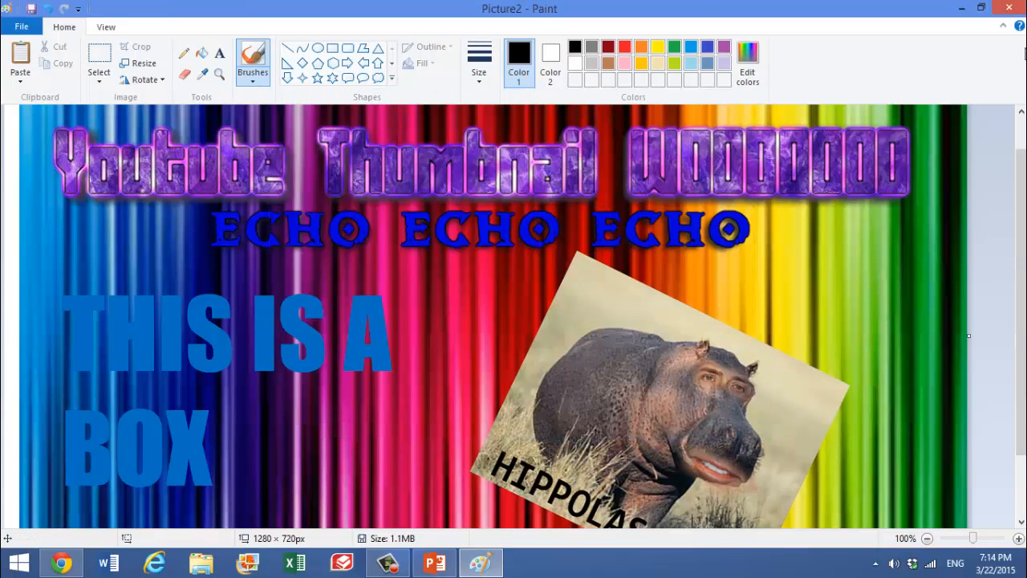
{"action": "left_click", "coordinate": [961, 8]}
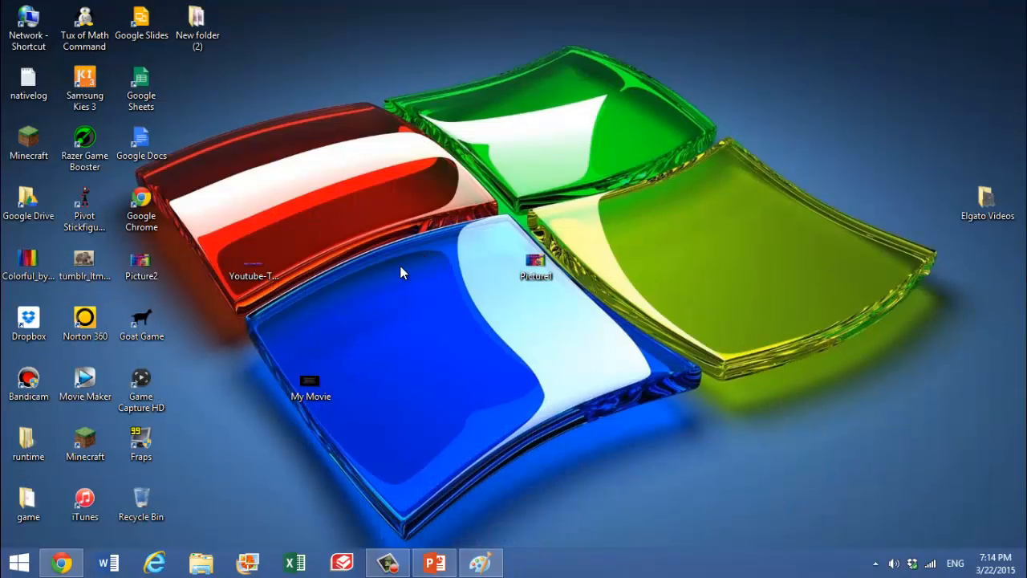
Move the Picture2 file above the Youtube-T... file on the desktop and check its size in its properties.
{"action": "left_click_drag", "start_coordinate": [141, 263], "coordinate": [327, 201]}
{"action": "right_click", "coordinate": [321, 202]}
{"action": "left_click", "coordinate": [349, 537]}
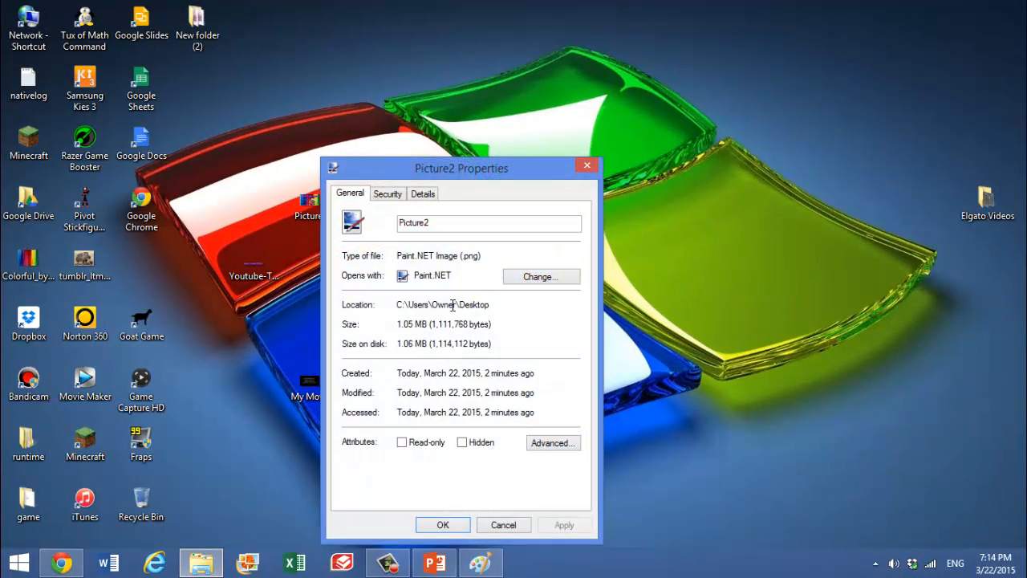
{"action": "left_click", "coordinate": [587, 165]}
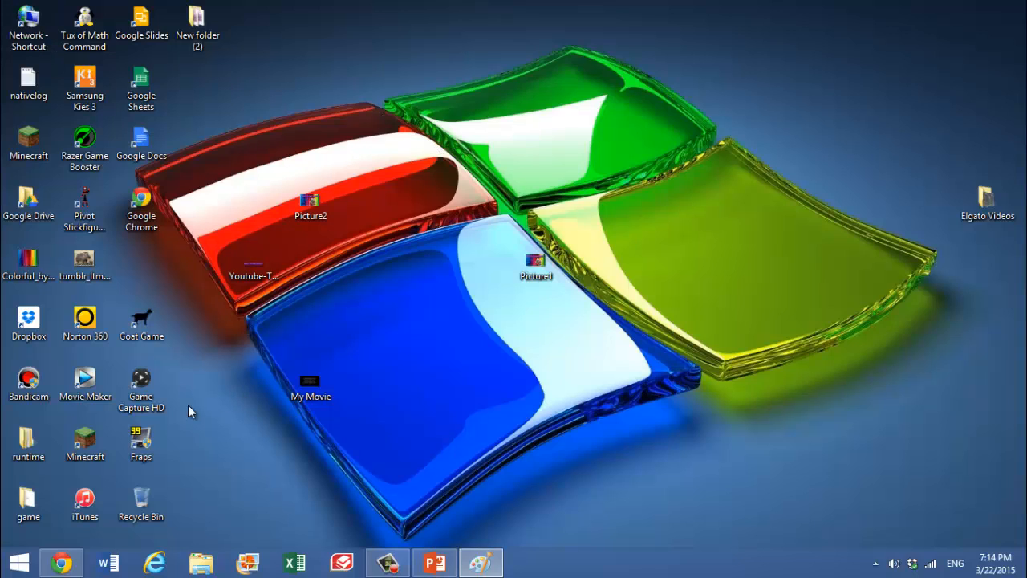
Switch to YouTube in Chrome, go to the channel's Video Manager, and open the video "Channel Info (First Video)" for editing.
{"action": "left_click", "coordinate": [61, 562]}
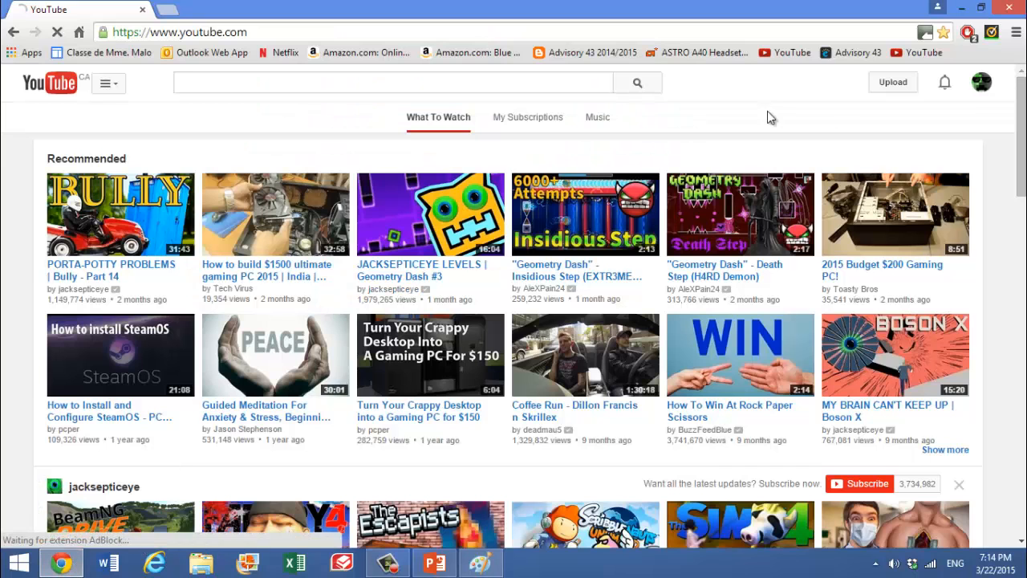
{"action": "left_click", "coordinate": [104, 83]}
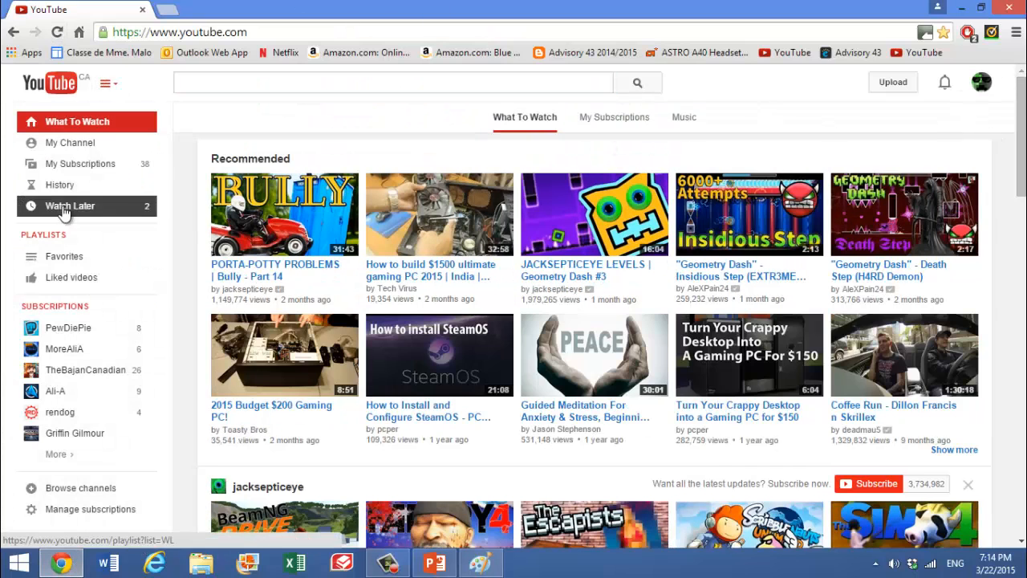
{"action": "left_click", "coordinate": [81, 142]}
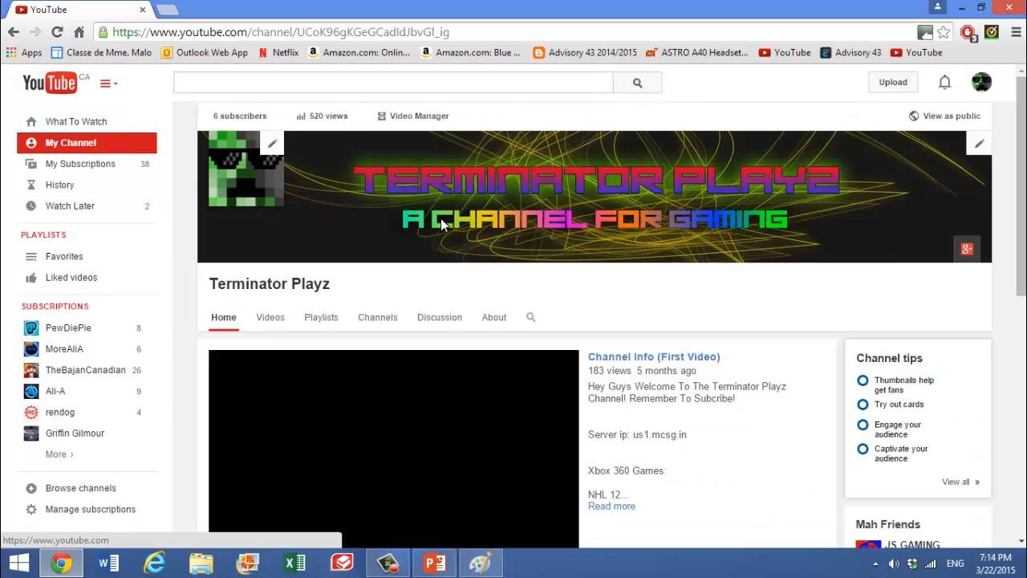
{"action": "left_click", "coordinate": [425, 115]}
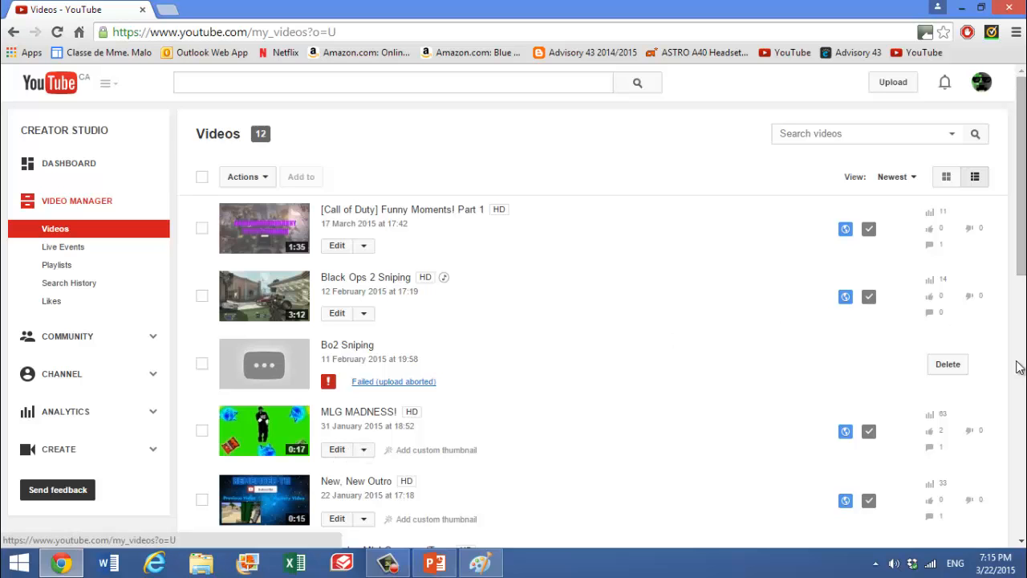
{"action": "left_click_drag", "start_coordinate": [1021, 255], "coordinate": [1003, 421]}
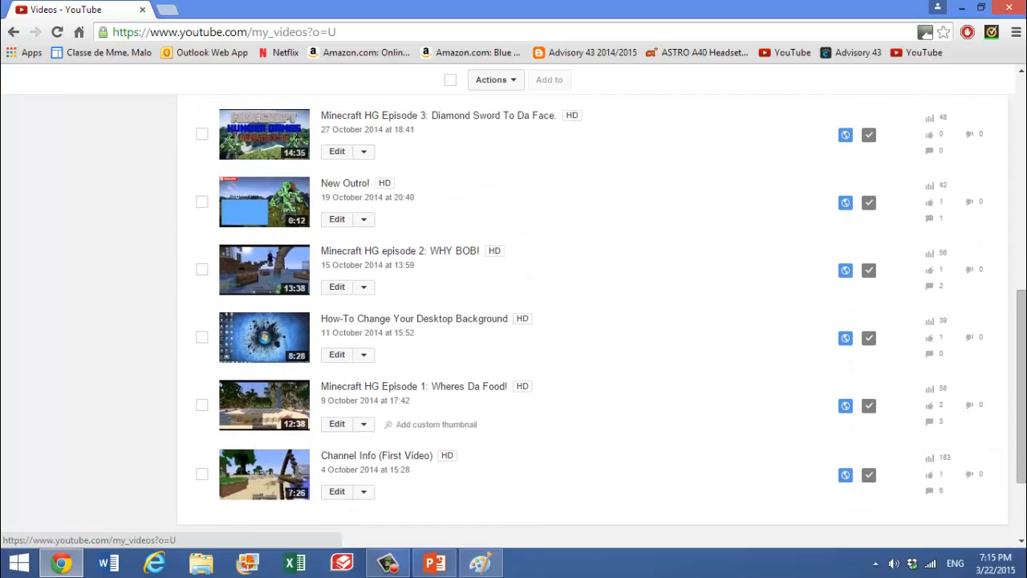
{"action": "left_click", "coordinate": [337, 492]}
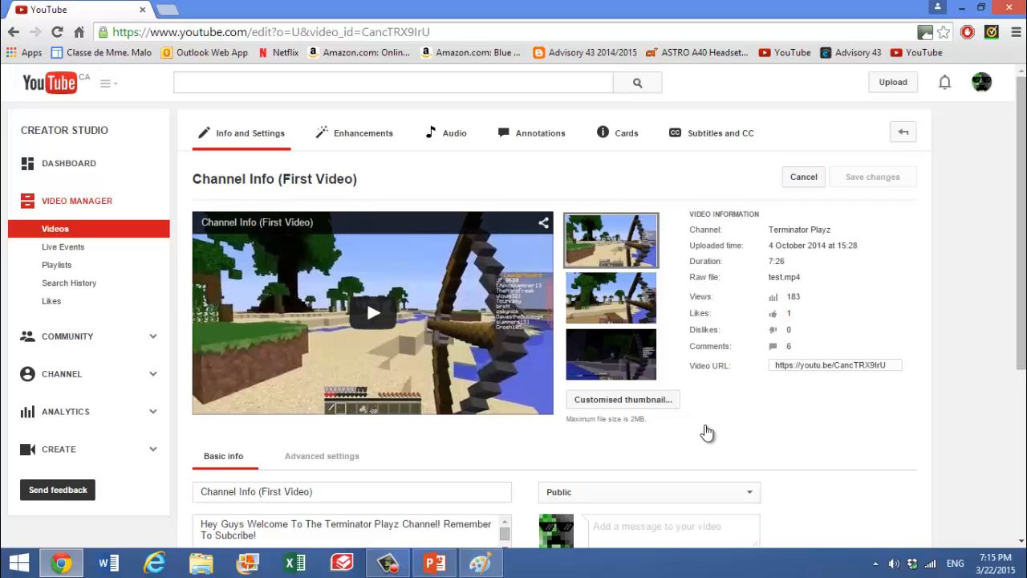
Upload Picture2 from the Desktop as the video's customised thumbnail, dismiss the cards notice, and save the changes.
{"action": "left_click", "coordinate": [631, 399]}
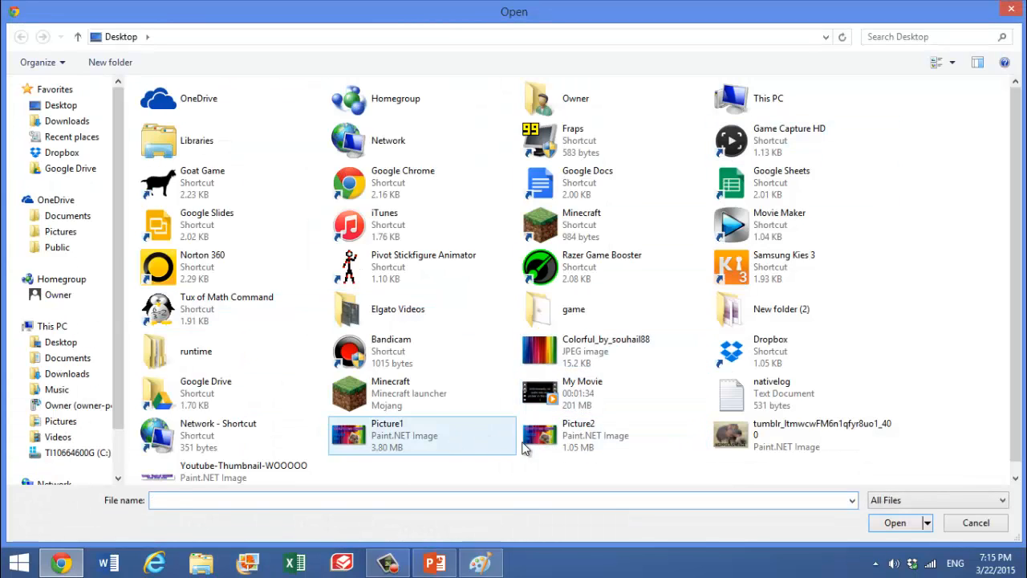
{"action": "left_click", "coordinate": [580, 447]}
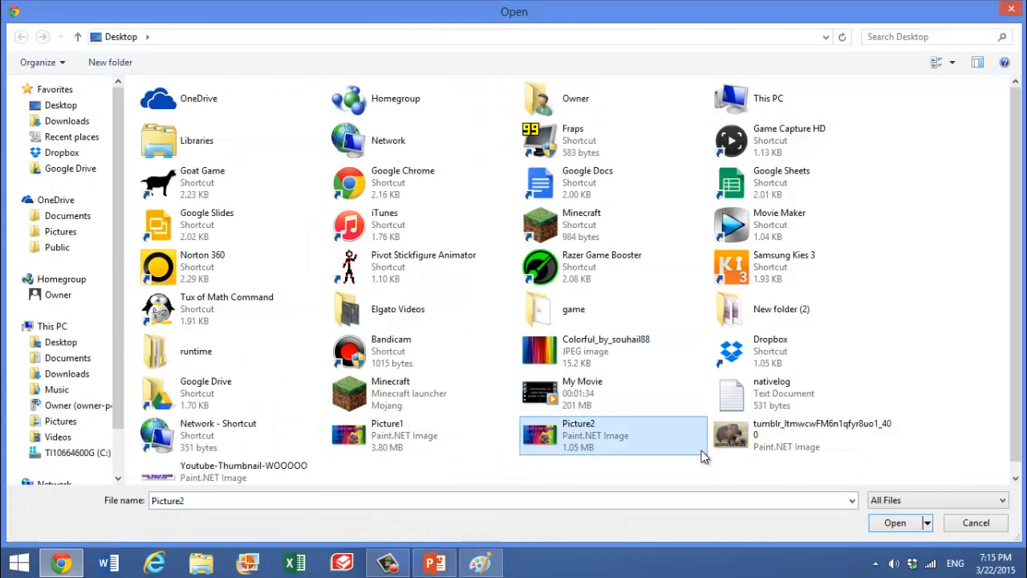
{"action": "left_click", "coordinate": [896, 524]}
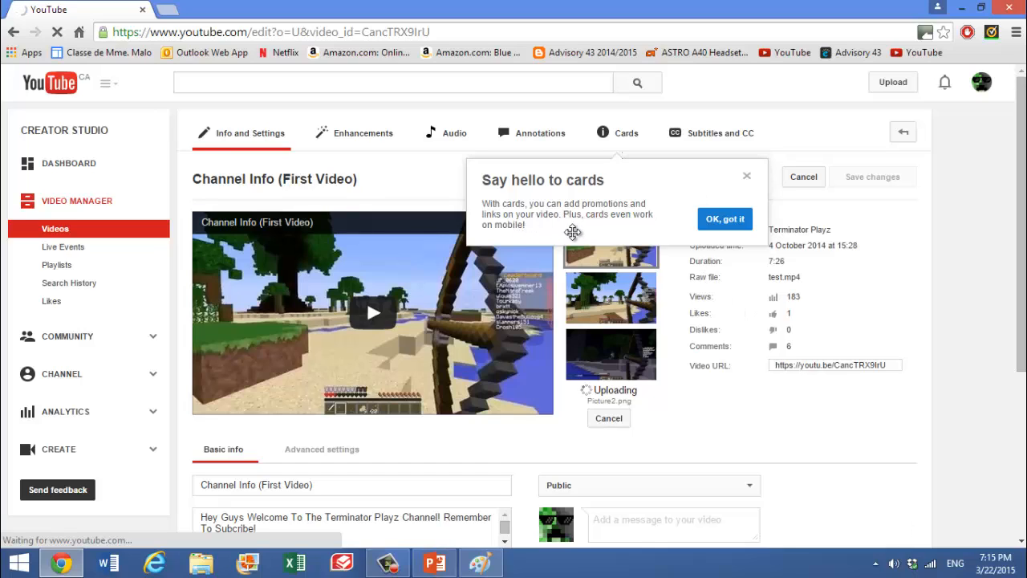
{"action": "left_click", "coordinate": [746, 178]}
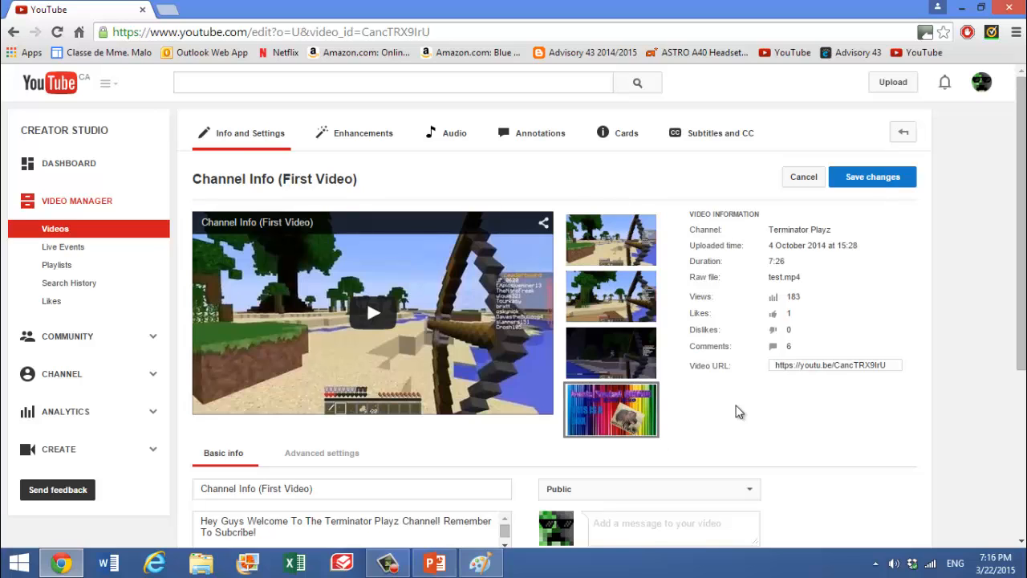
{"action": "left_click", "coordinate": [875, 178]}
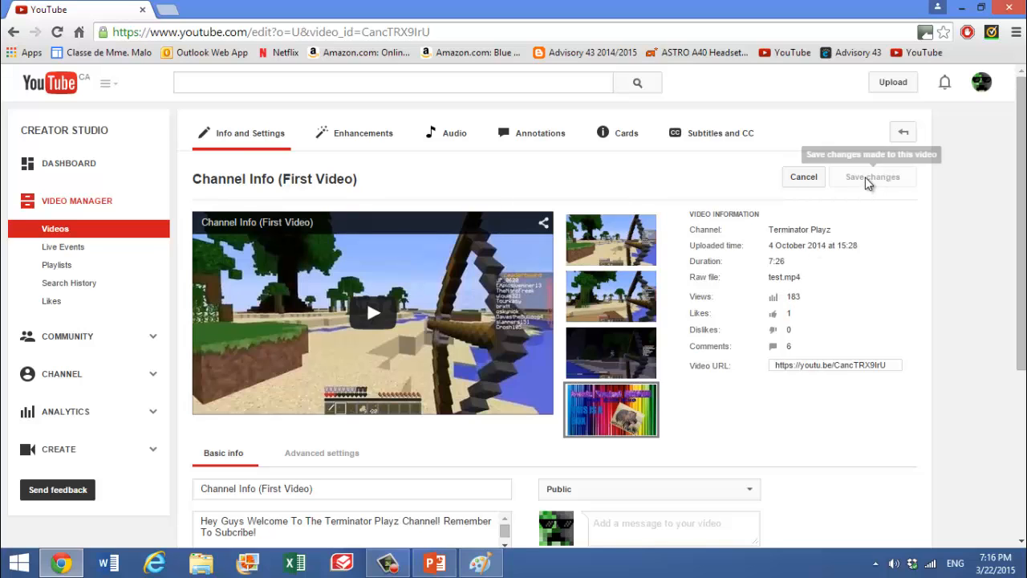
Return to the channel page and browse its uploads to the oldest video to check the "Channel Info (First Video)" thumbnail.
{"action": "left_click", "coordinate": [106, 83]}
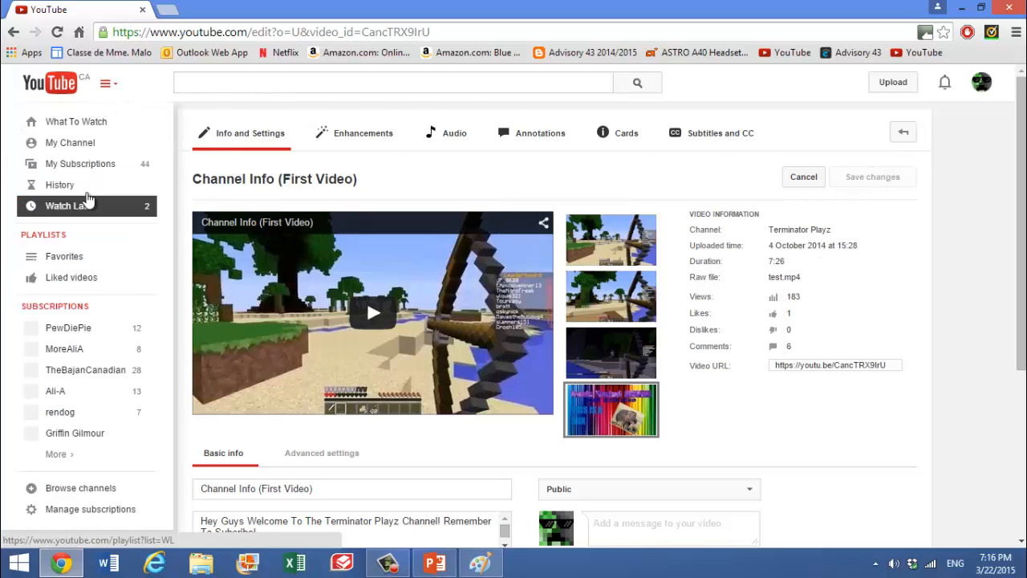
{"action": "left_click", "coordinate": [117, 150]}
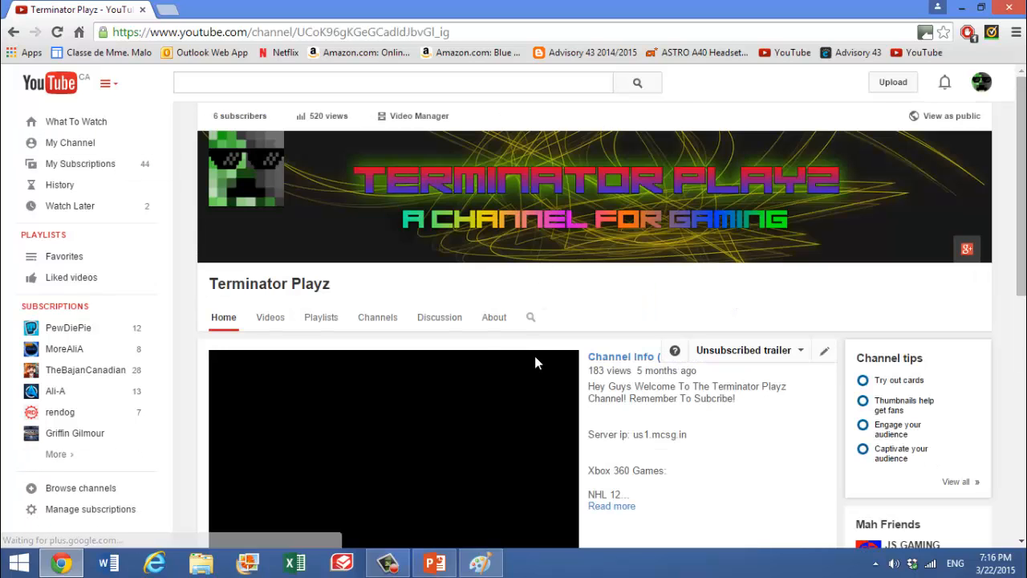
{"action": "scroll", "coordinate": [825, 433], "scroll_direction": "down", "scroll_amount": 3}
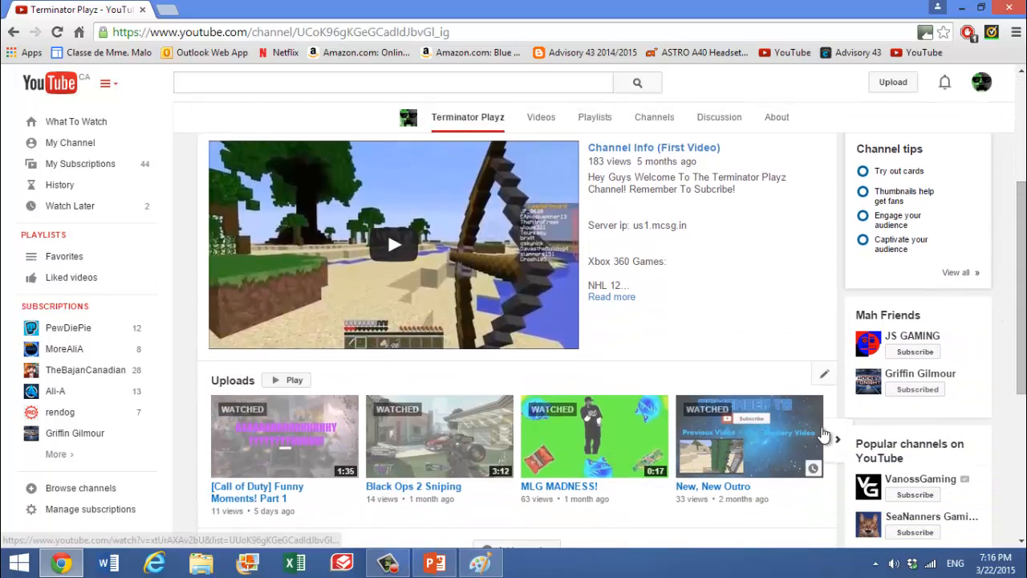
{"action": "left_click", "coordinate": [835, 438]}
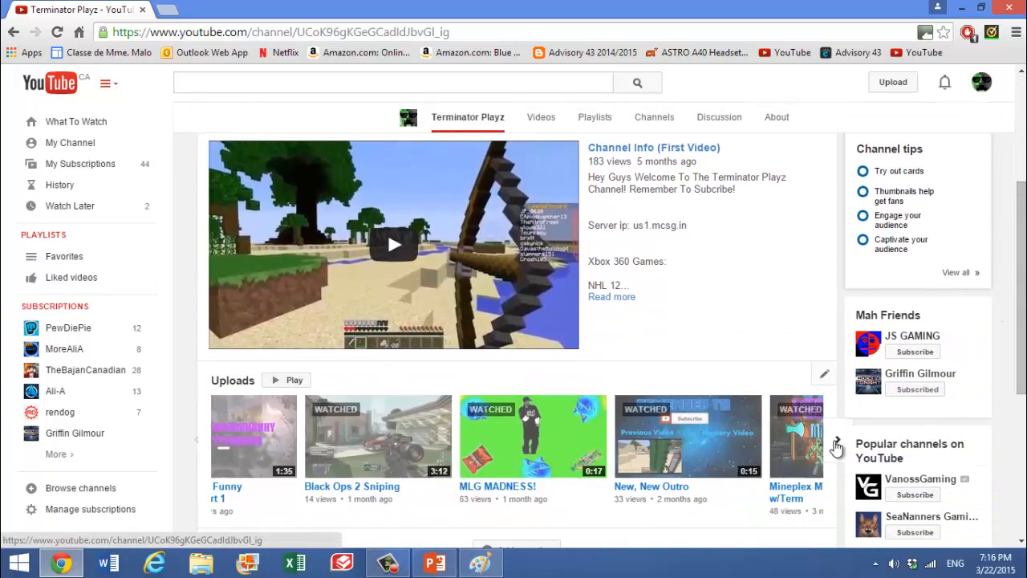
{"action": "left_click", "coordinate": [835, 443]}
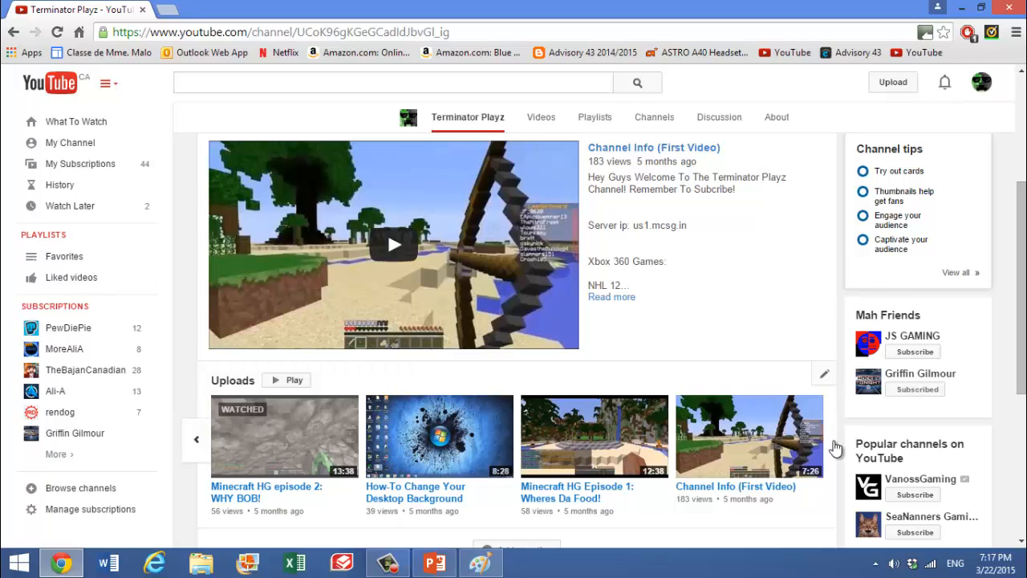
{"action": "left_click", "coordinate": [401, 572]}
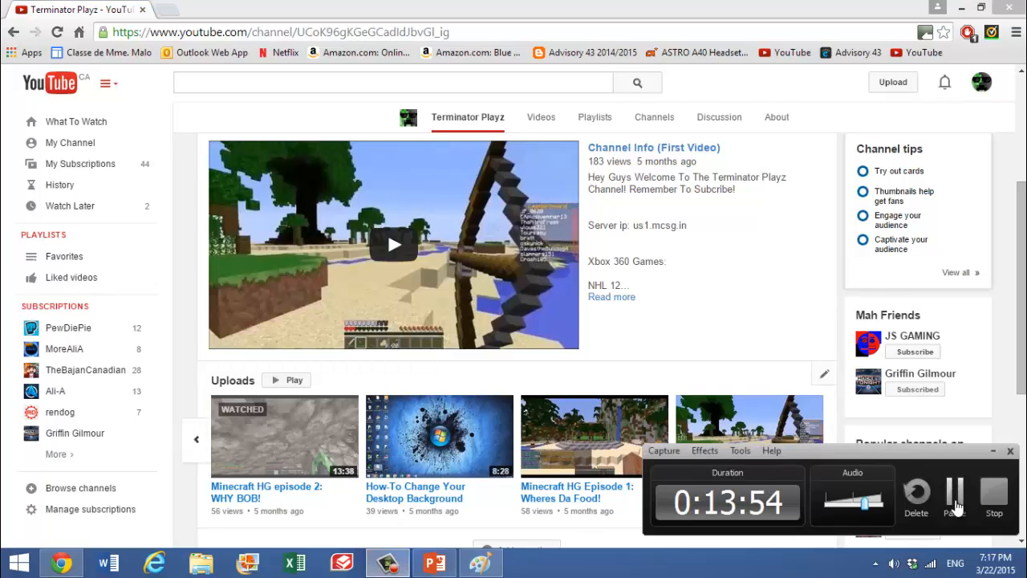